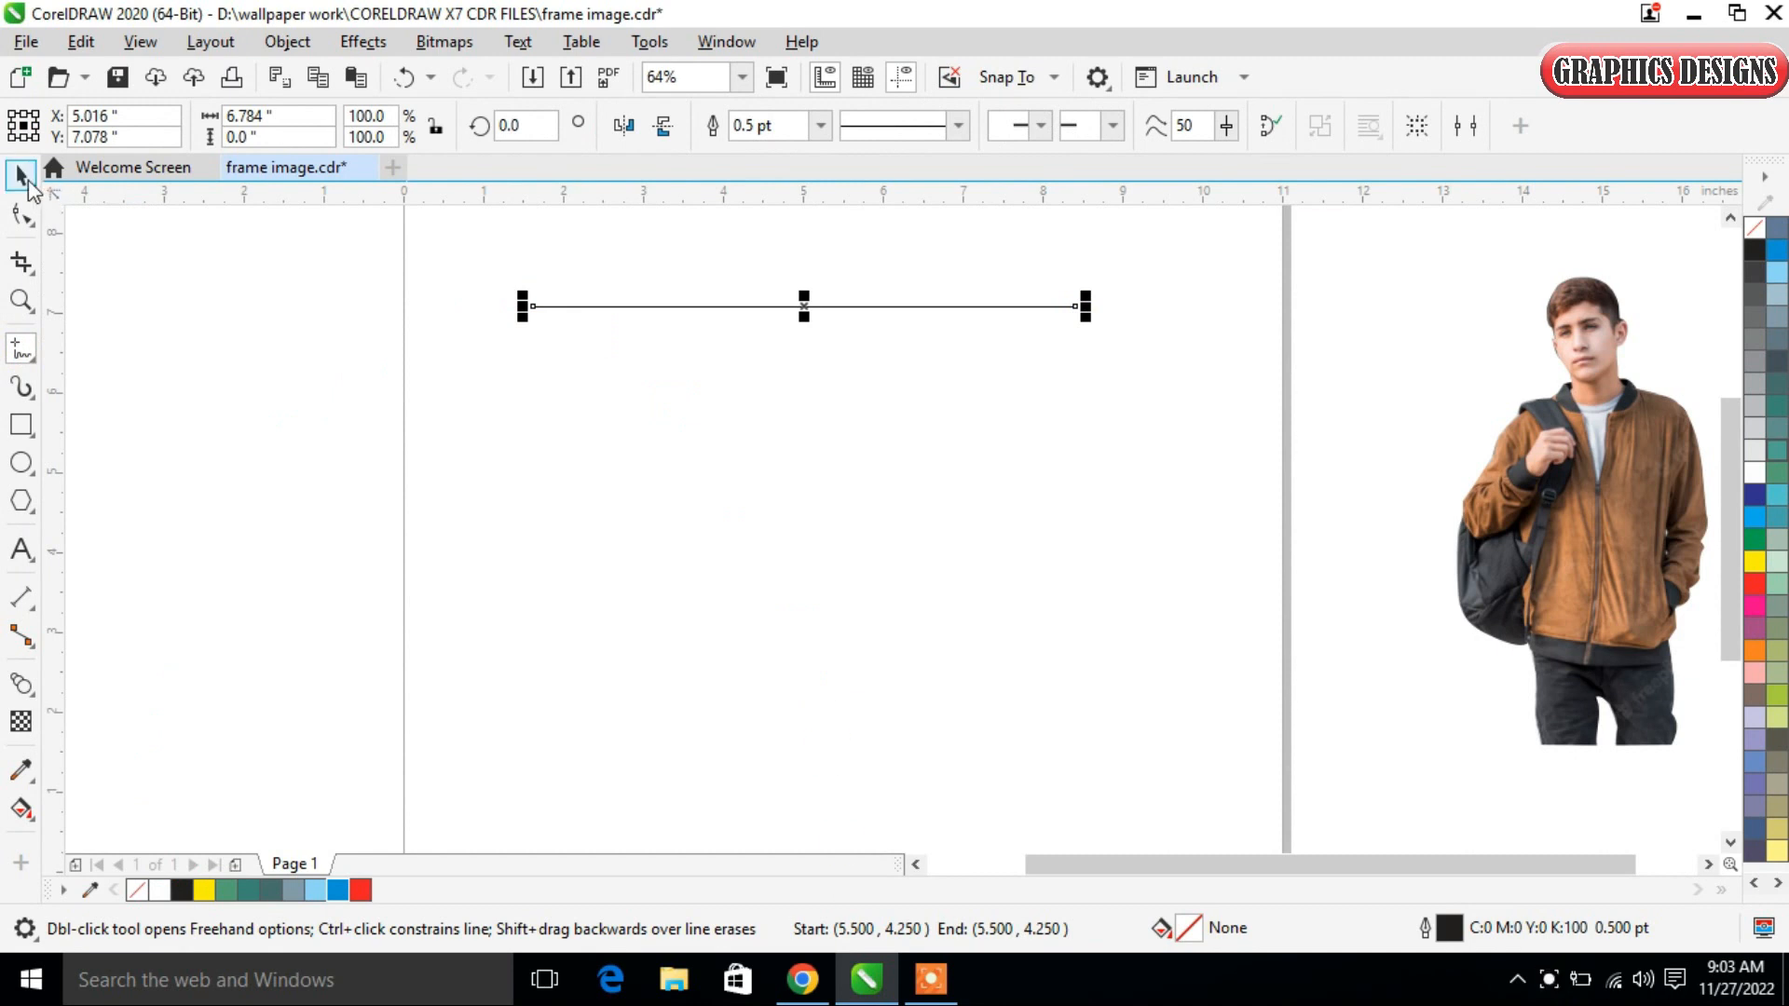
Set the horizontal line's outline width to 2.0 pt and place a copy directly below it near the page's lower edge.
{"action": "left_click", "coordinate": [819, 127]}
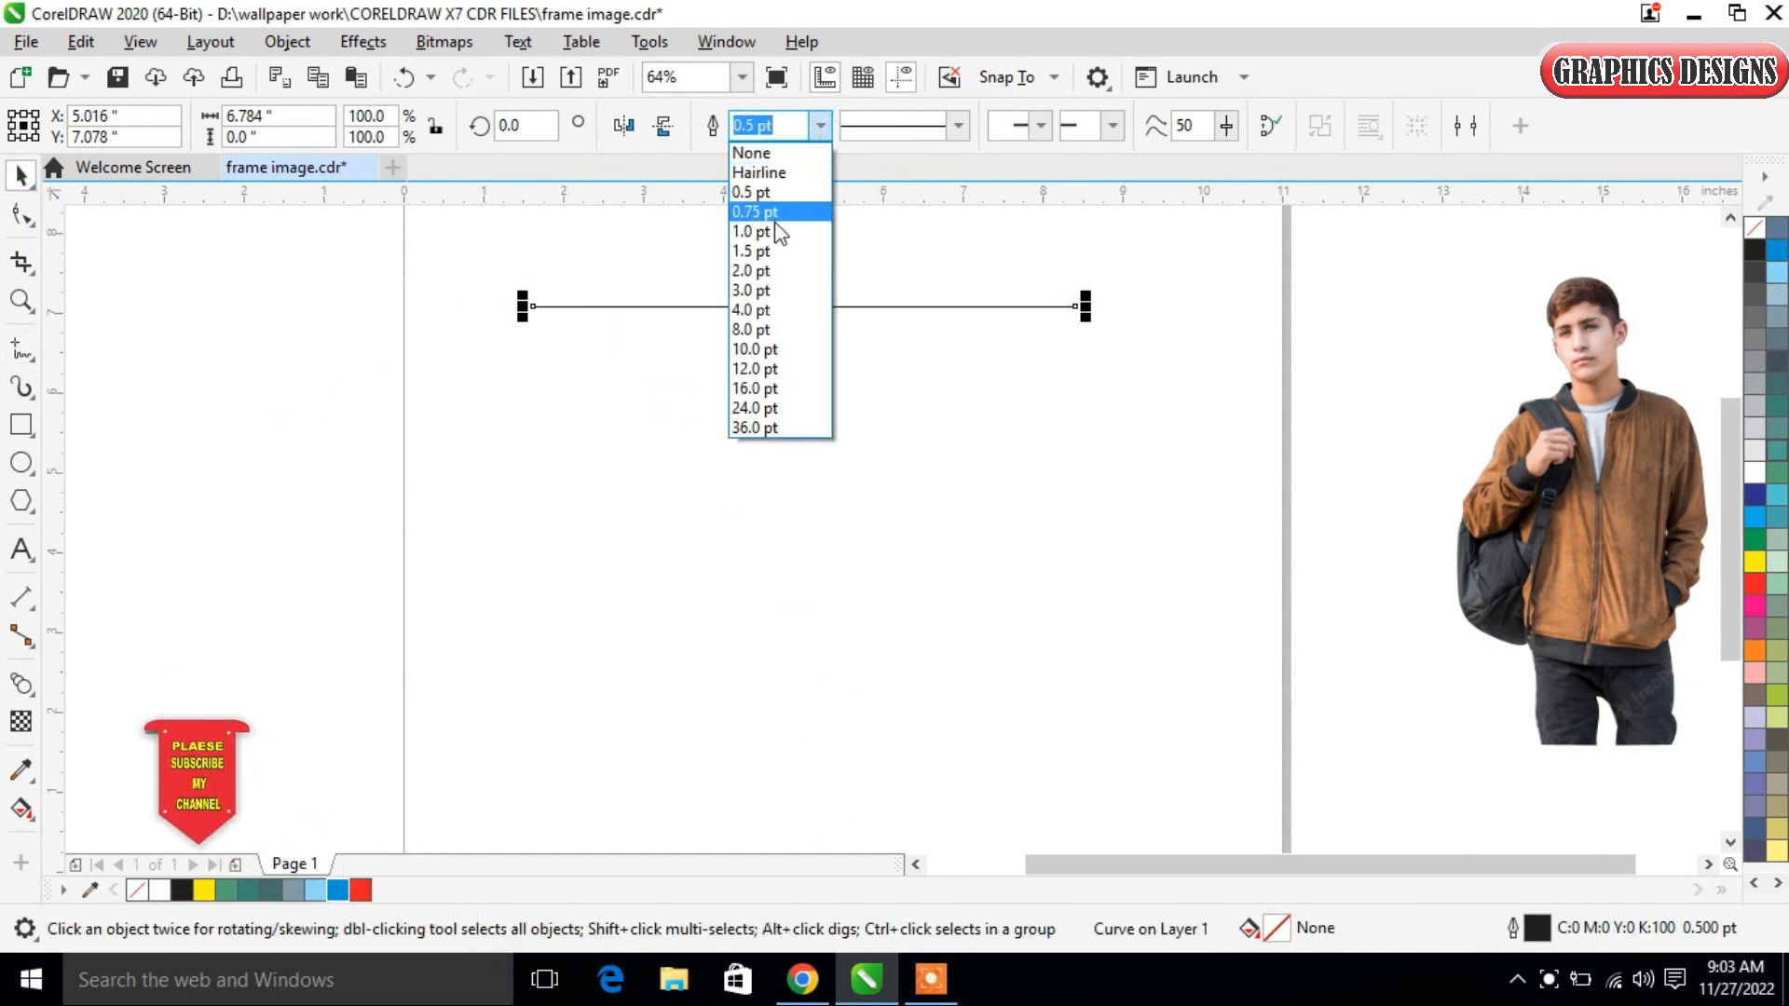
{"action": "left_click", "coordinate": [779, 271]}
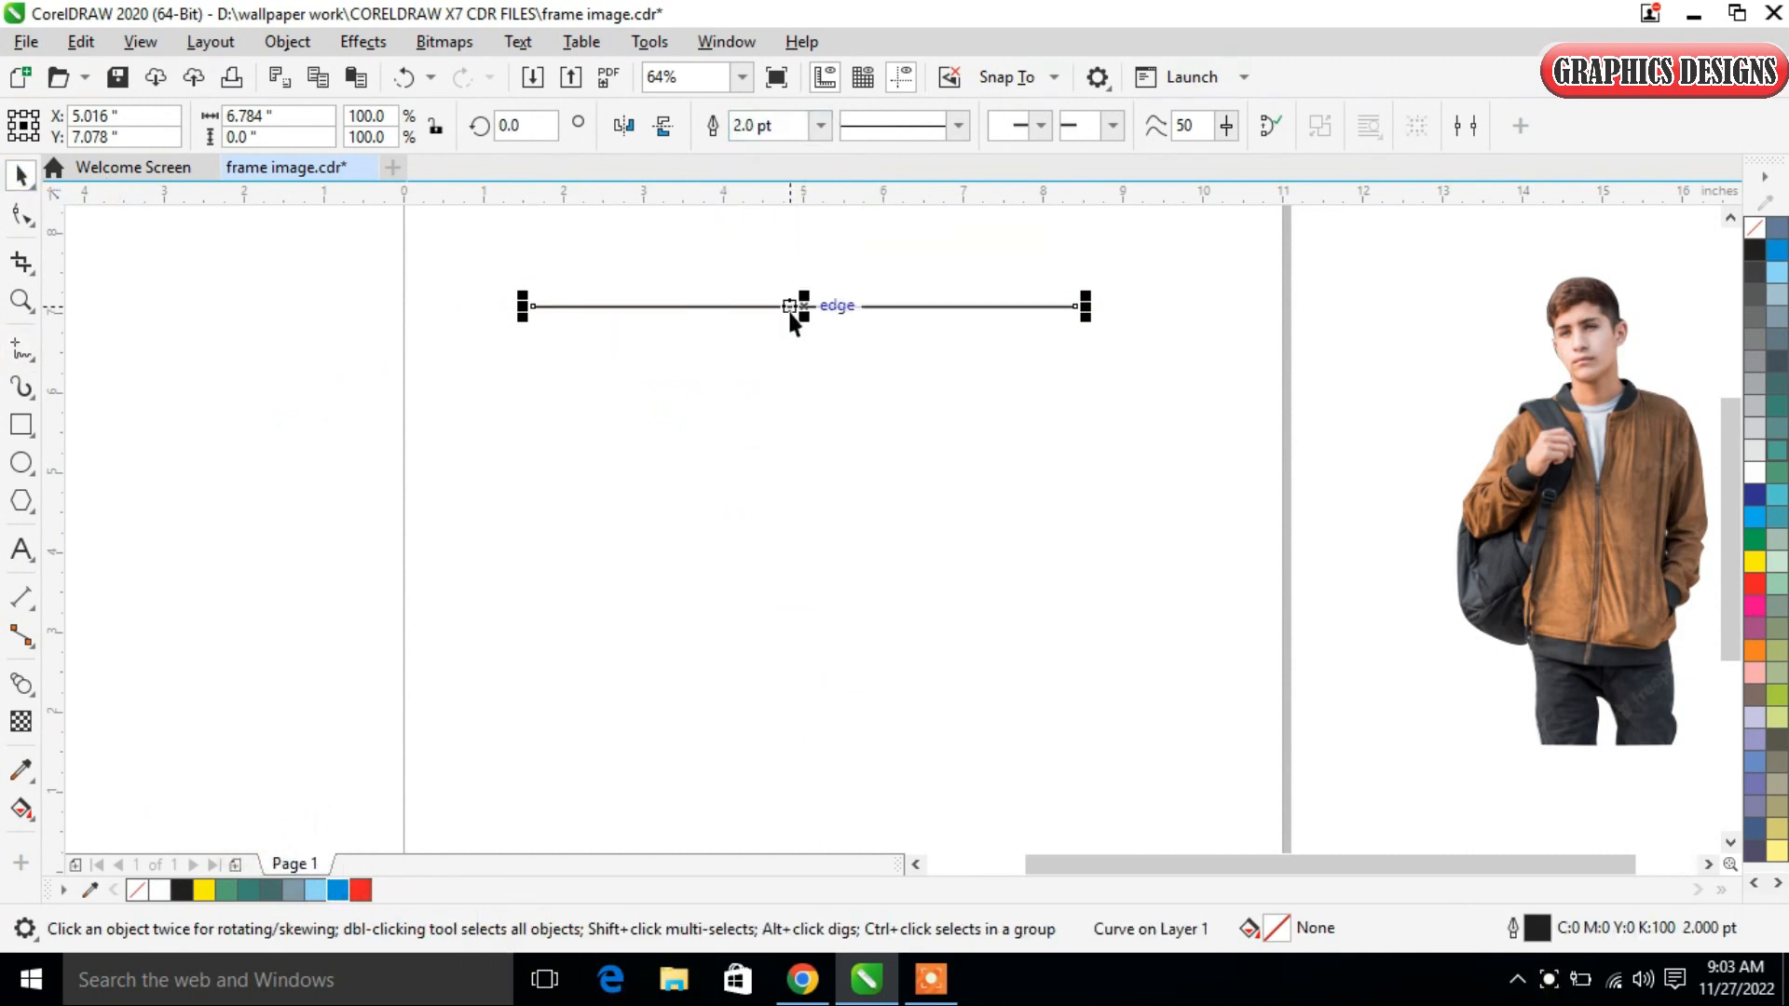
{"action": "left_click_drag", "start_coordinate": [805, 306], "coordinate": [856, 765]}
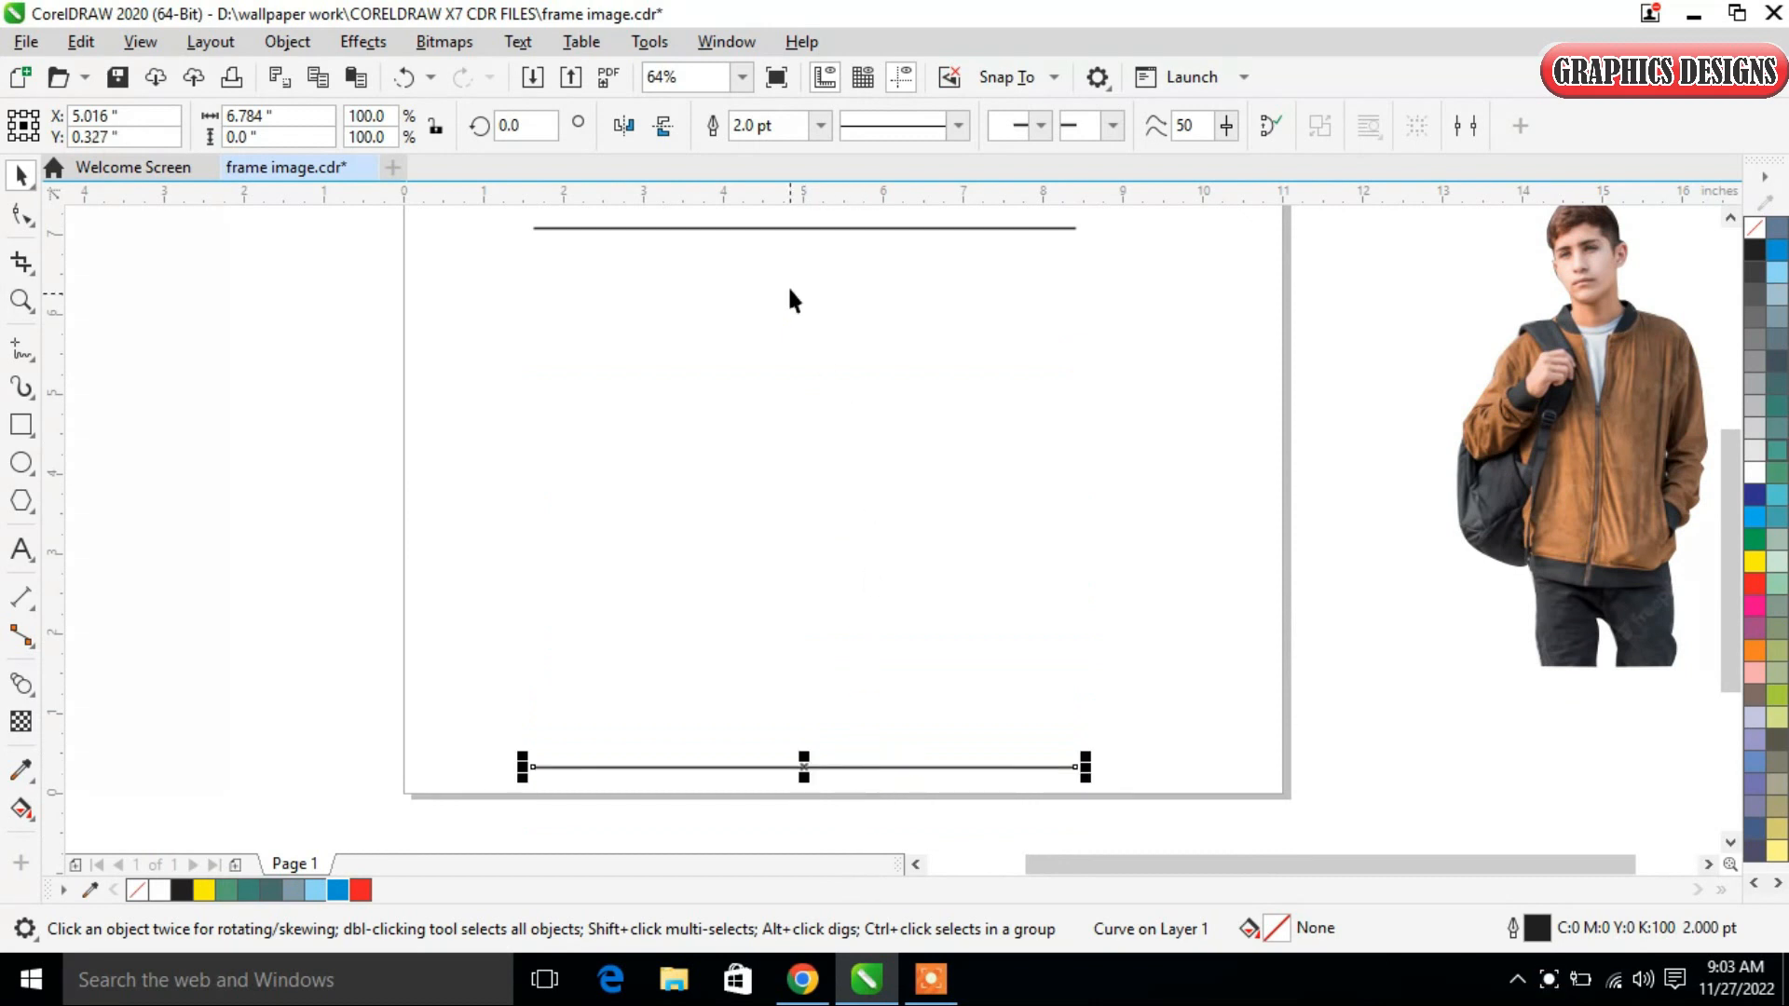
Blend the upper and lower horizontal lines into each other.
{"action": "left_click", "coordinate": [792, 228], "text": "shift"}
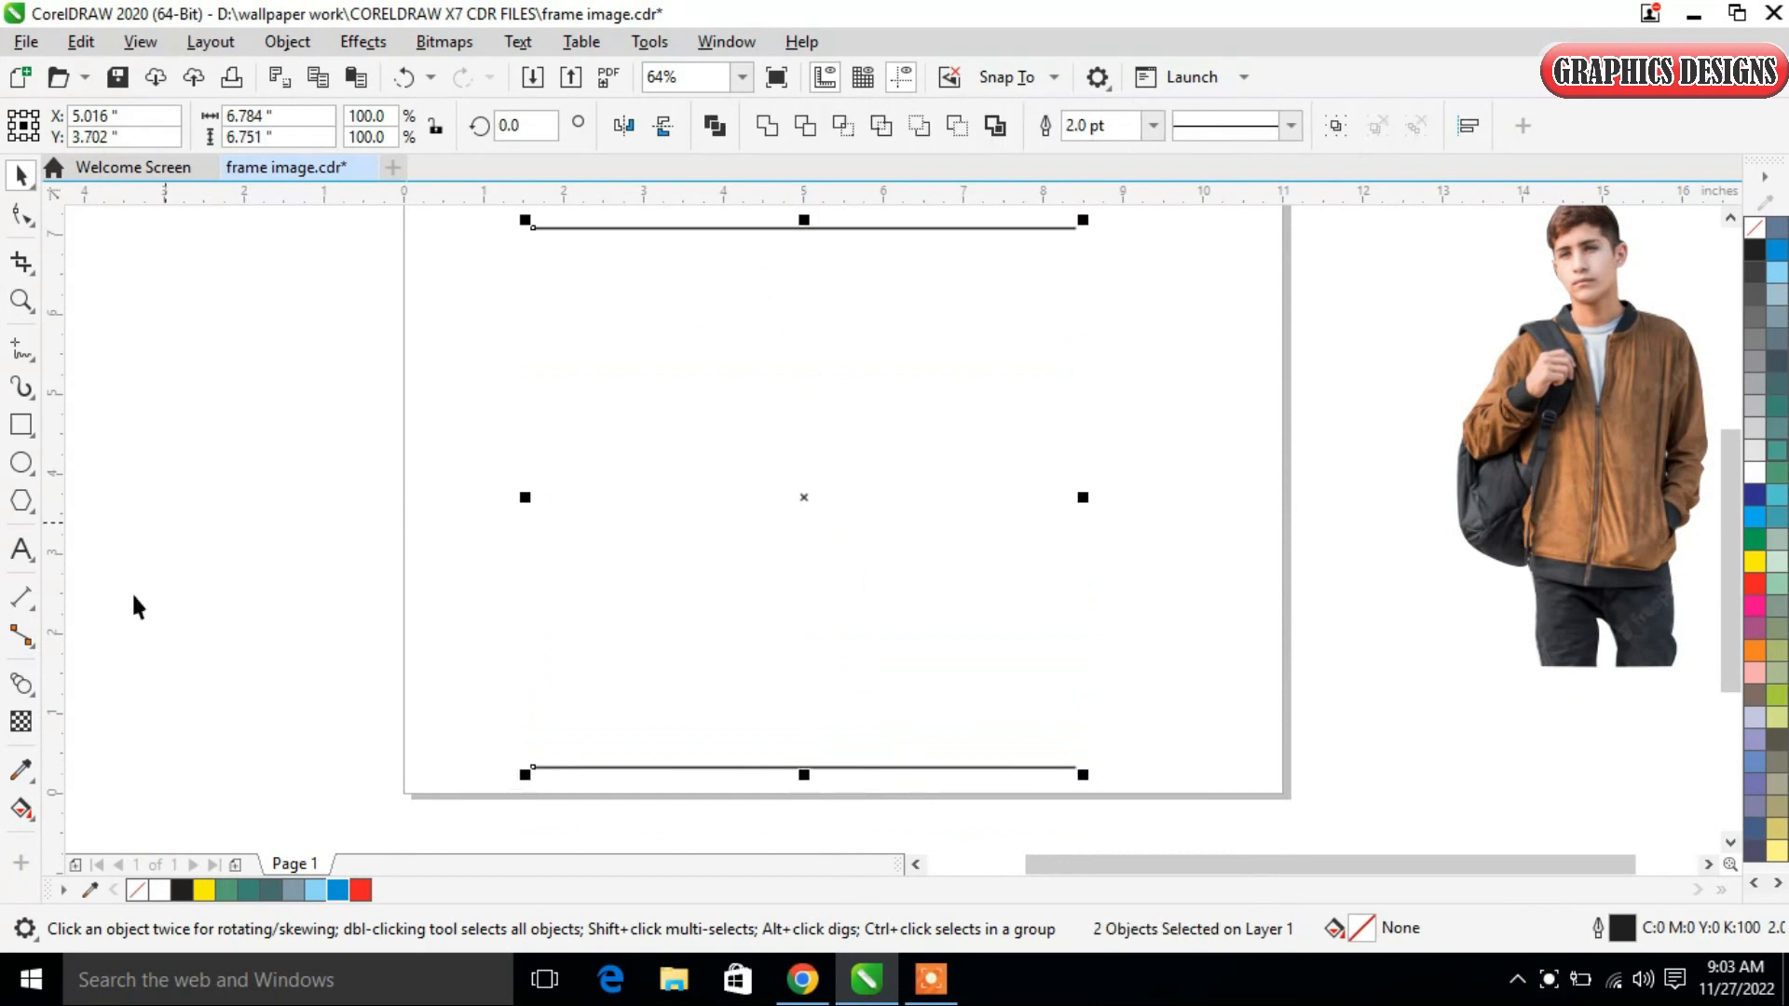
{"action": "left_click", "coordinate": [20, 683]}
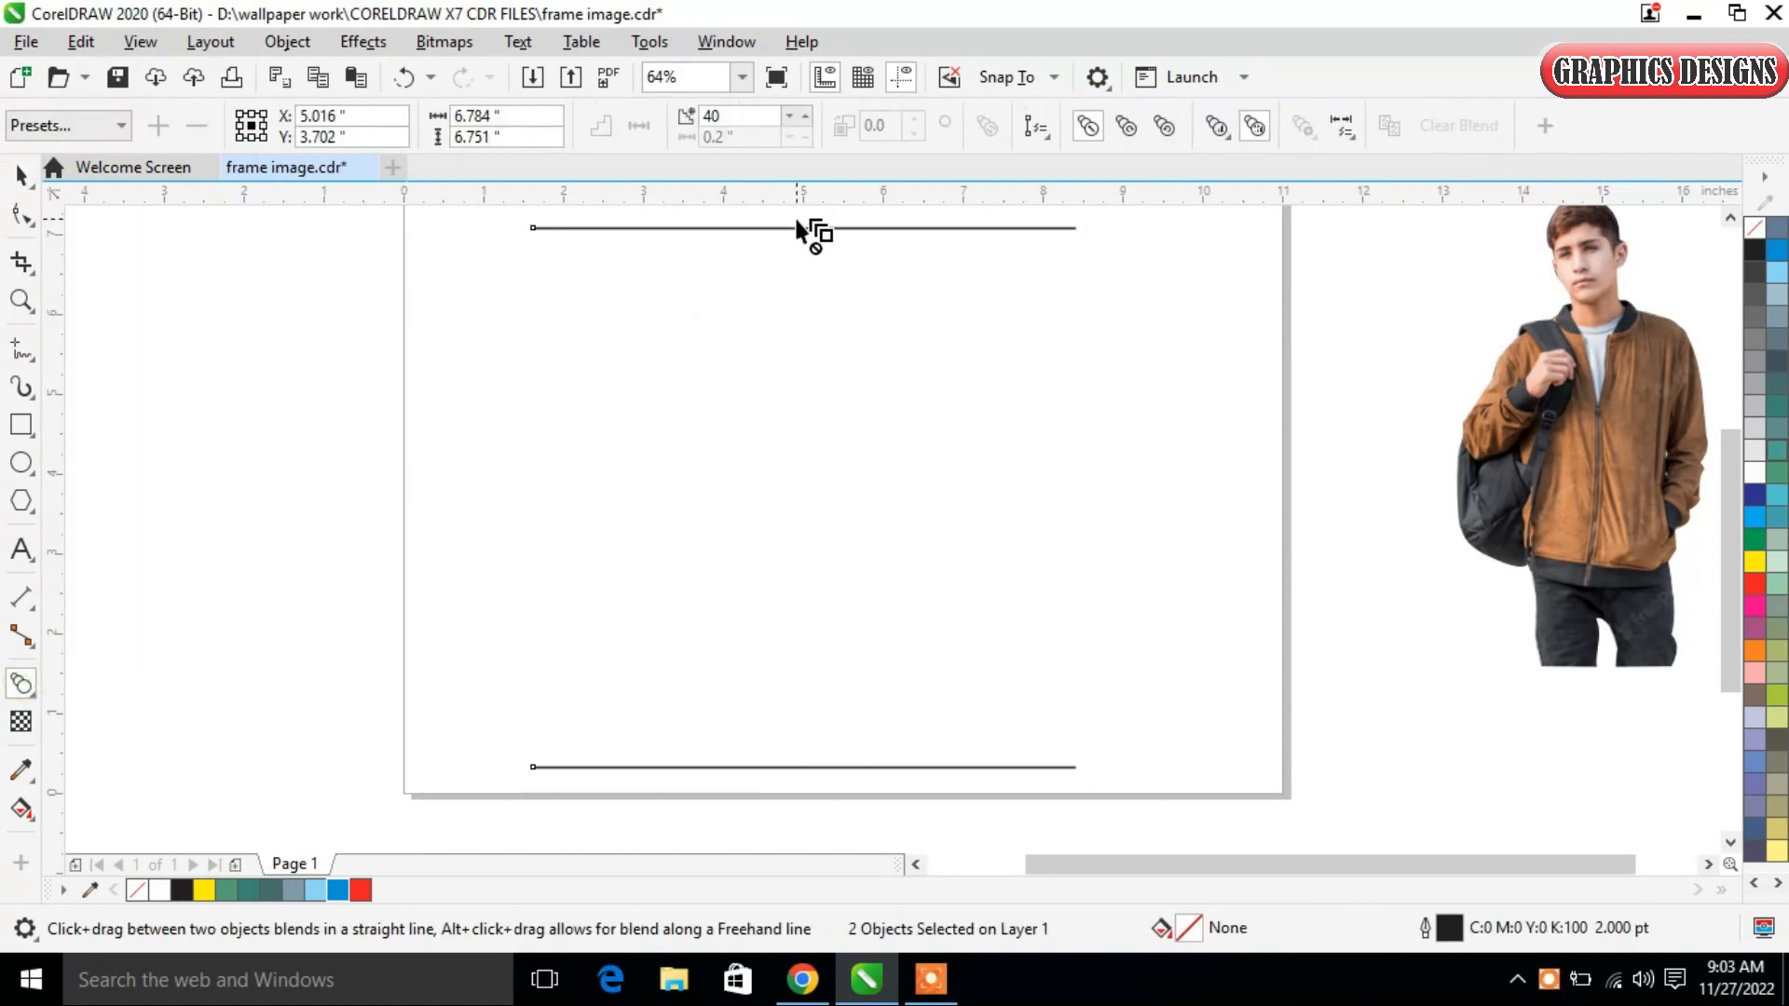
{"action": "left_click_drag", "start_coordinate": [797, 231], "coordinate": [819, 777]}
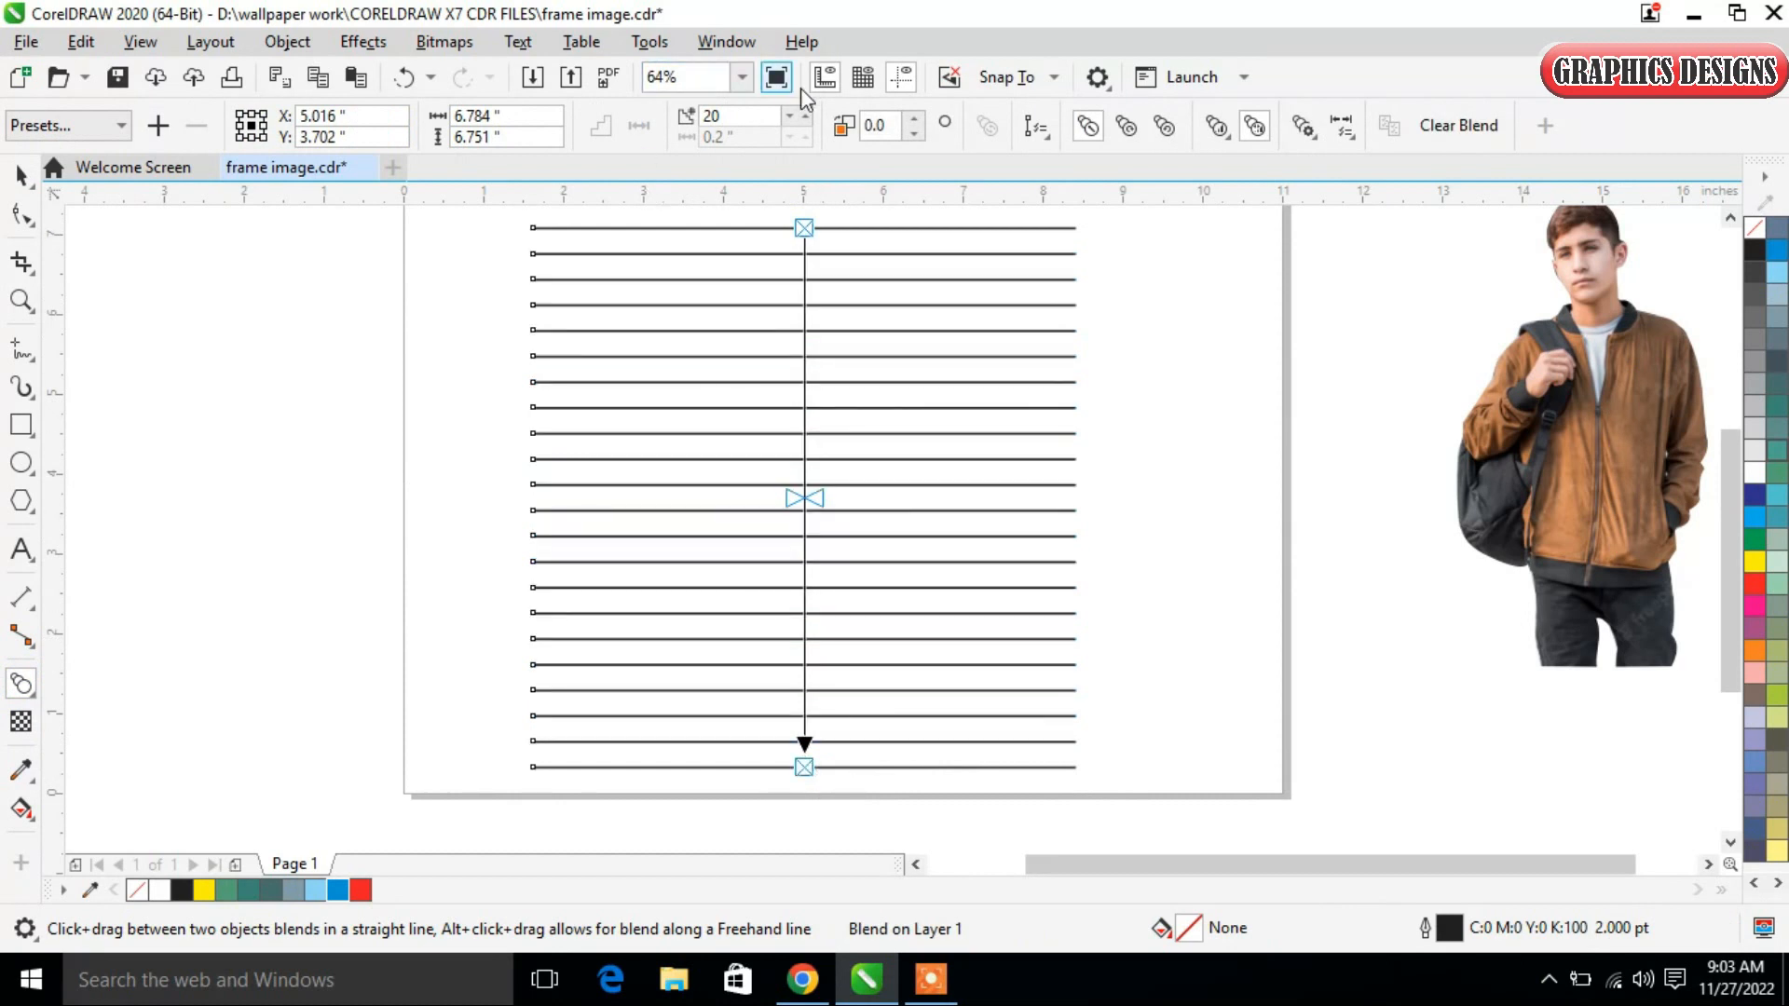
Set the number of blend steps between the two lines to 40.
{"action": "left_click", "coordinate": [803, 112]}
{"action": "left_click", "coordinate": [803, 112]}
{"action": "left_click", "coordinate": [803, 113]}
{"action": "left_click", "coordinate": [804, 113]}
{"action": "left_click", "coordinate": [803, 112]}
{"action": "double_click", "coordinate": [803, 112]}
{"action": "left_click", "coordinate": [803, 113]}
{"action": "left_click", "coordinate": [803, 113]}
{"action": "left_click", "coordinate": [803, 113]}
{"action": "left_click", "coordinate": [803, 113]}
{"action": "left_click", "coordinate": [803, 113]}
{"action": "left_click", "coordinate": [803, 113]}
{"action": "left_click", "coordinate": [803, 113]}
{"action": "left_click", "coordinate": [803, 112]}
{"action": "left_click", "coordinate": [803, 113]}
{"action": "left_click", "coordinate": [803, 112]}
{"action": "left_click", "coordinate": [803, 113]}
{"action": "left_click", "coordinate": [803, 113]}
{"action": "left_click", "coordinate": [803, 113]}
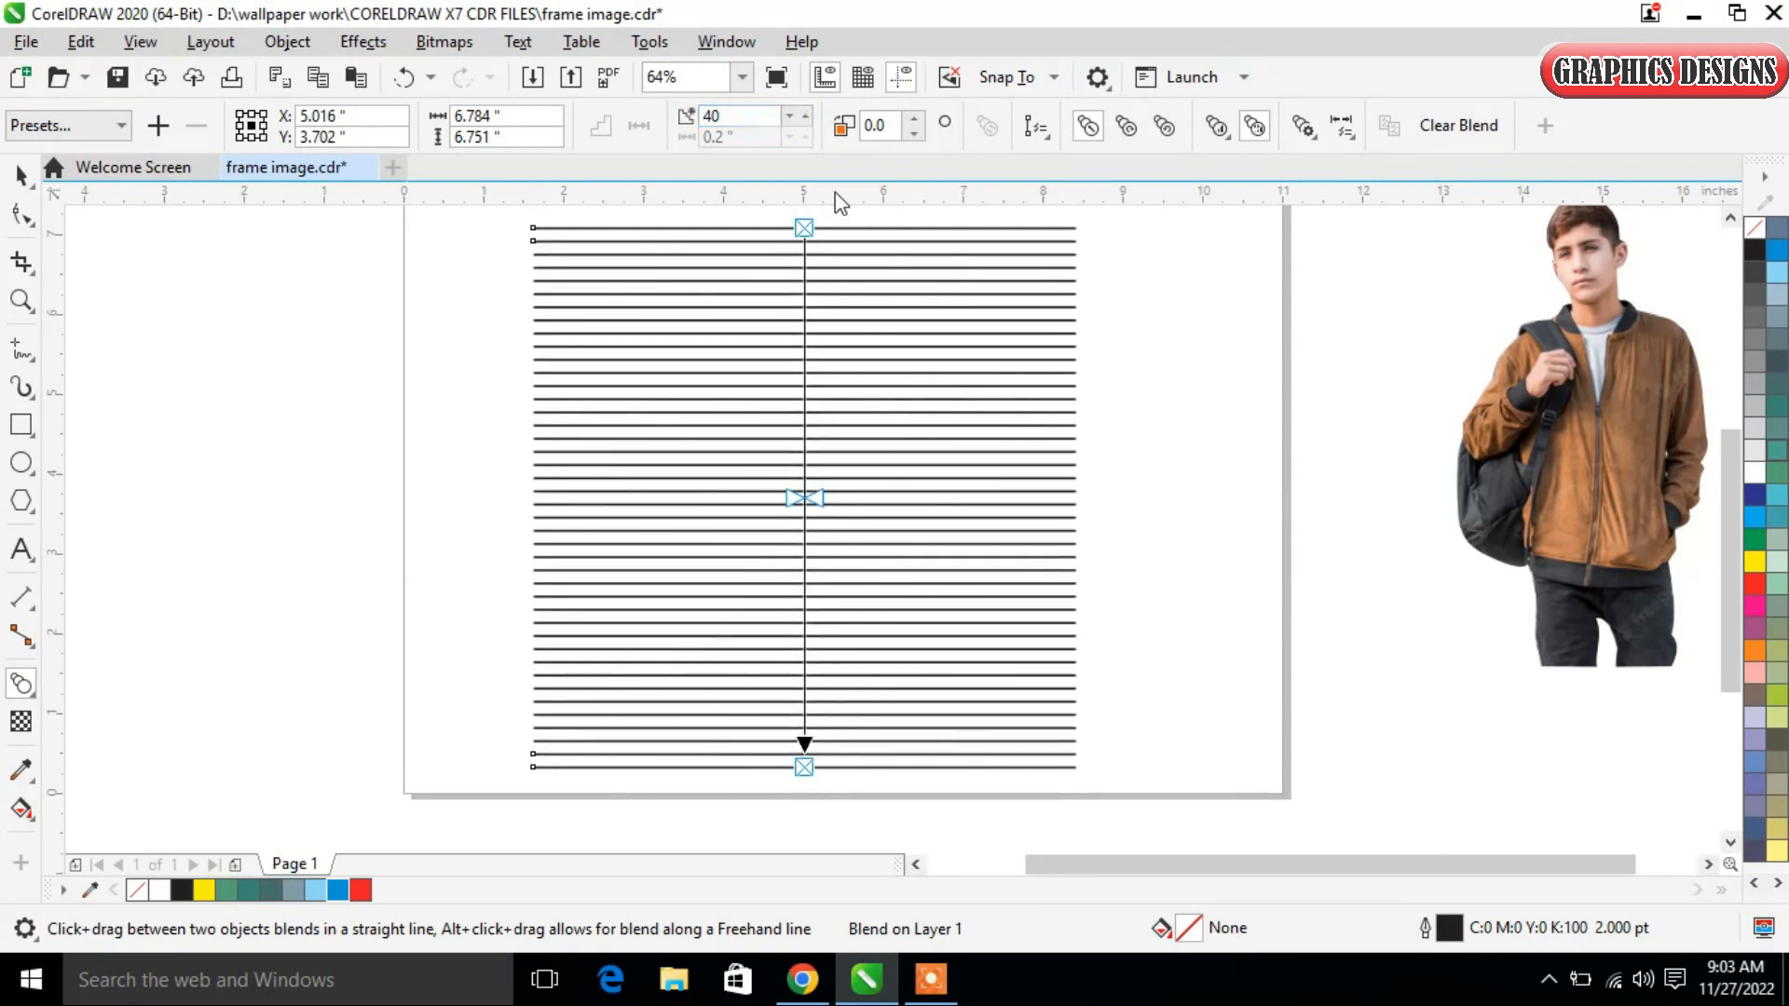
Break the line blend apart and weld all of the lines into a single curve.
{"action": "left_click", "coordinate": [33, 177]}
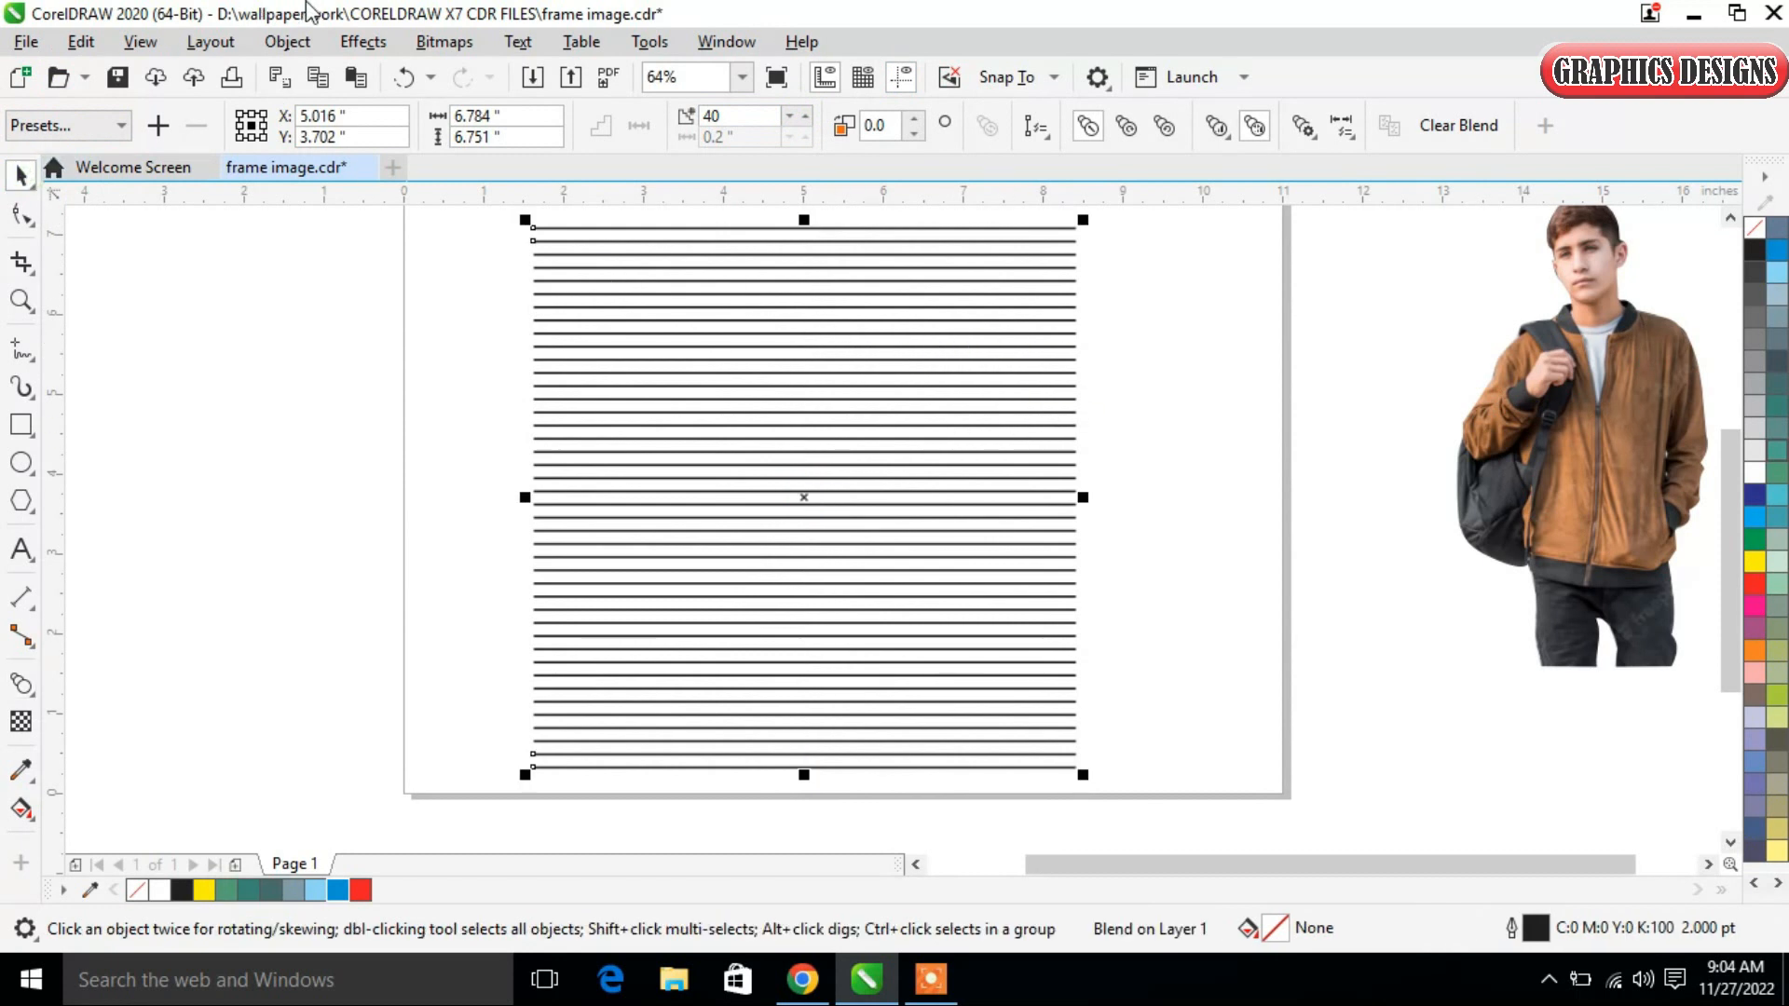
{"action": "left_click", "coordinate": [305, 45]}
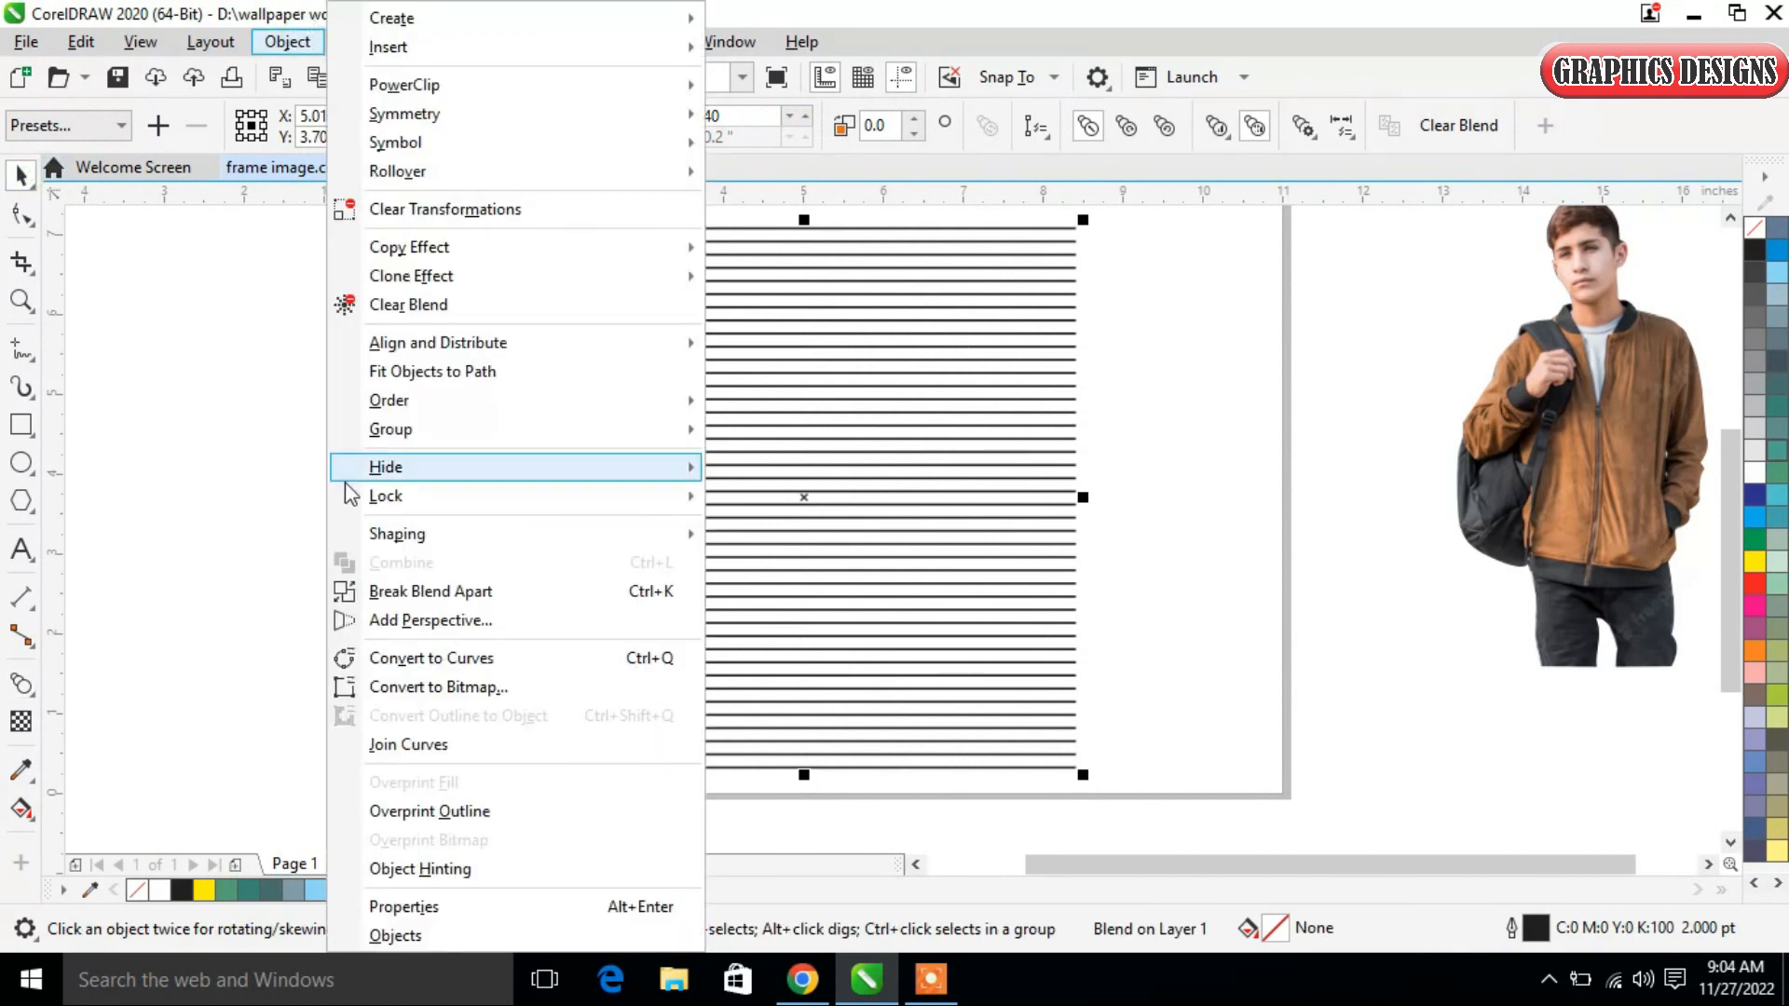
{"action": "left_click", "coordinate": [412, 592]}
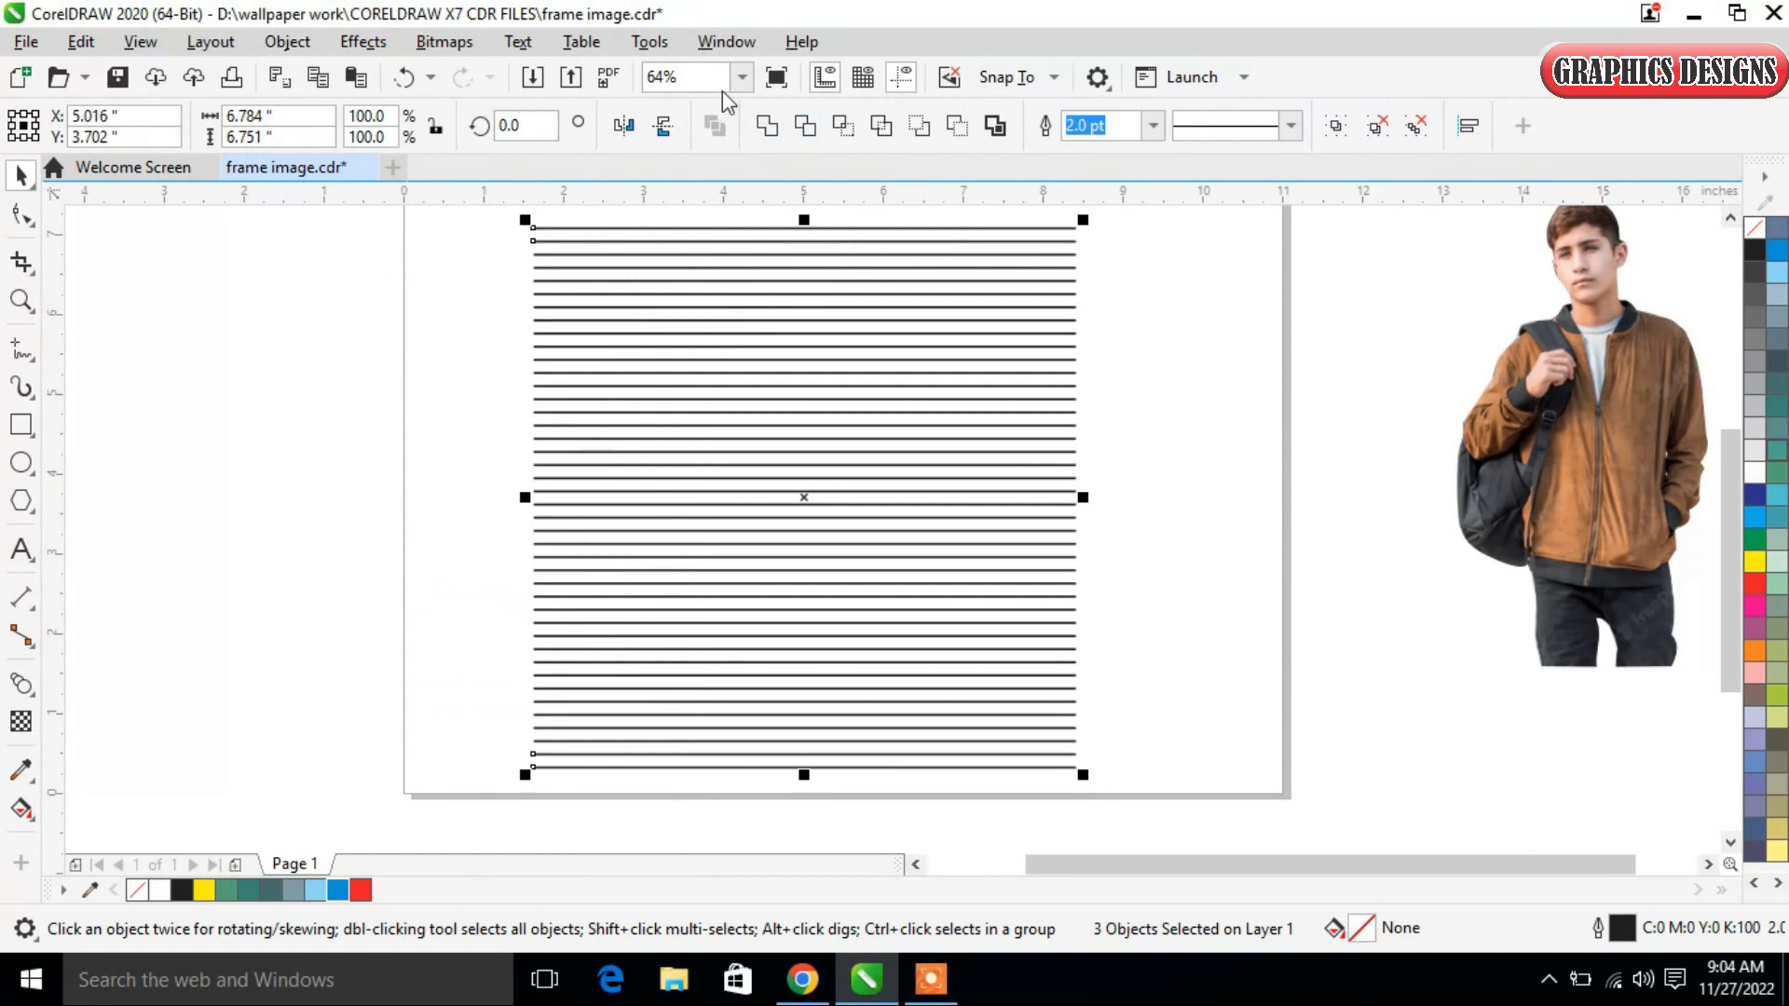
{"action": "left_click", "coordinate": [768, 127]}
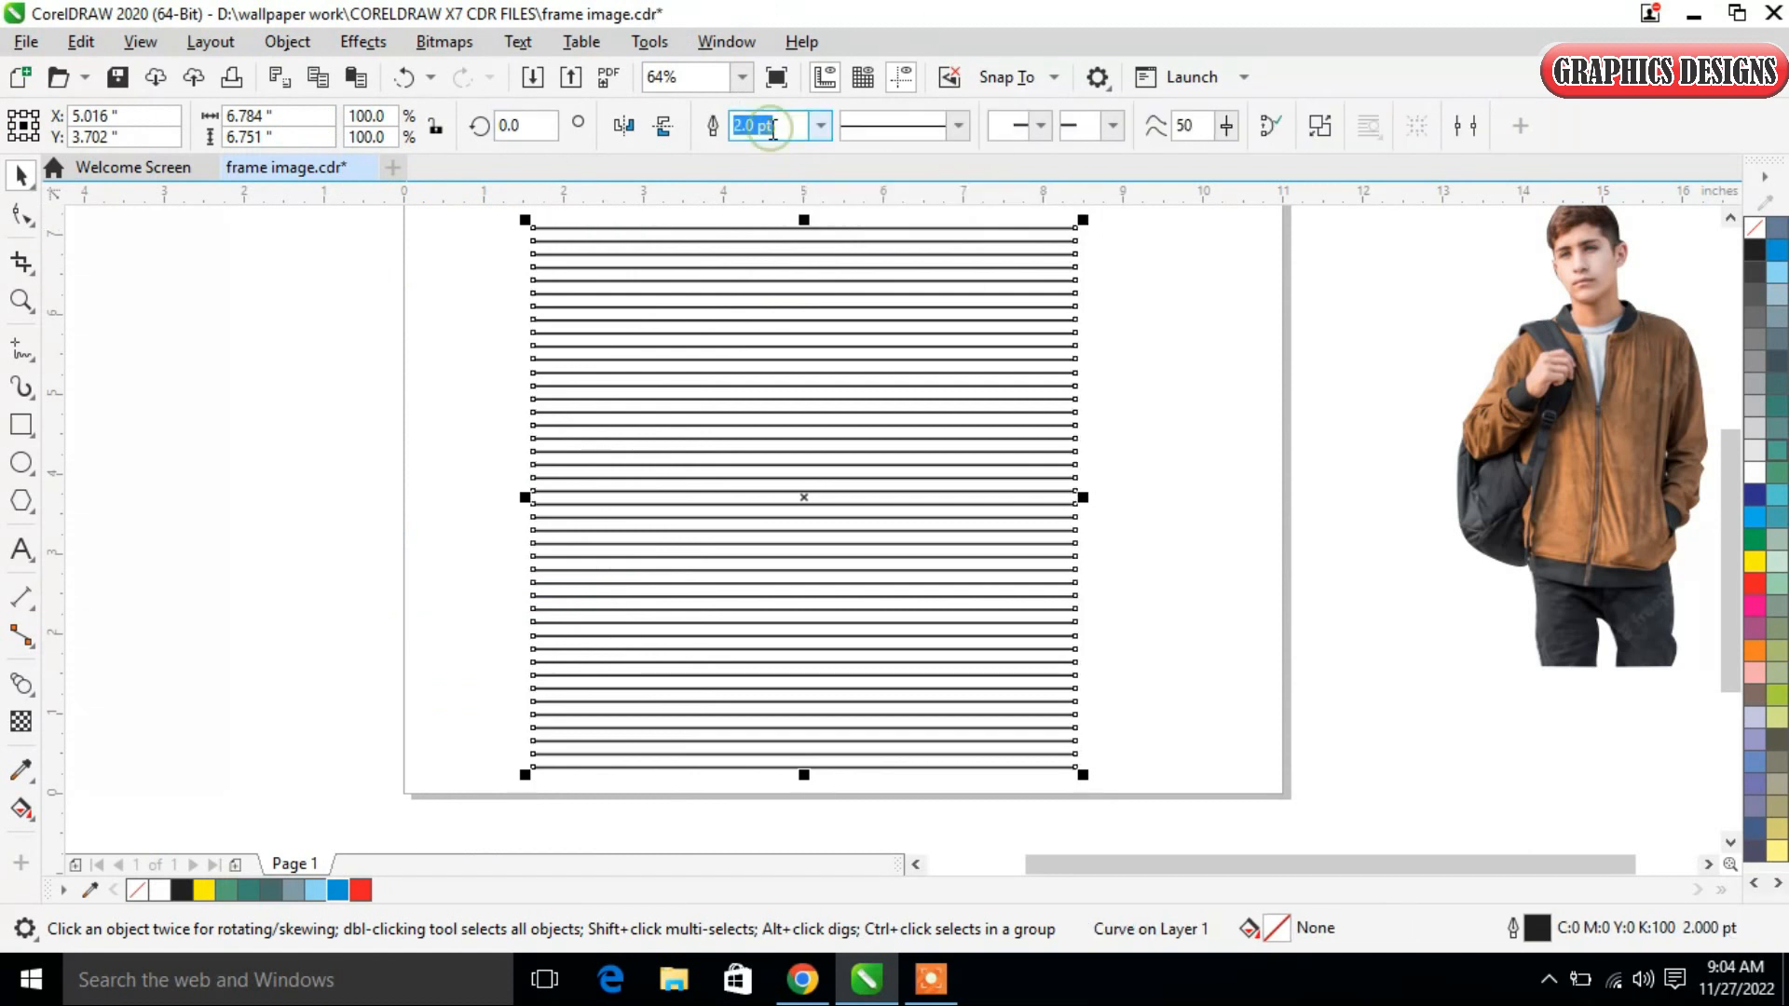
Convert the welded lines' outline to an object and shift it about 0.44 inch to the right.
{"action": "left_click", "coordinate": [288, 43]}
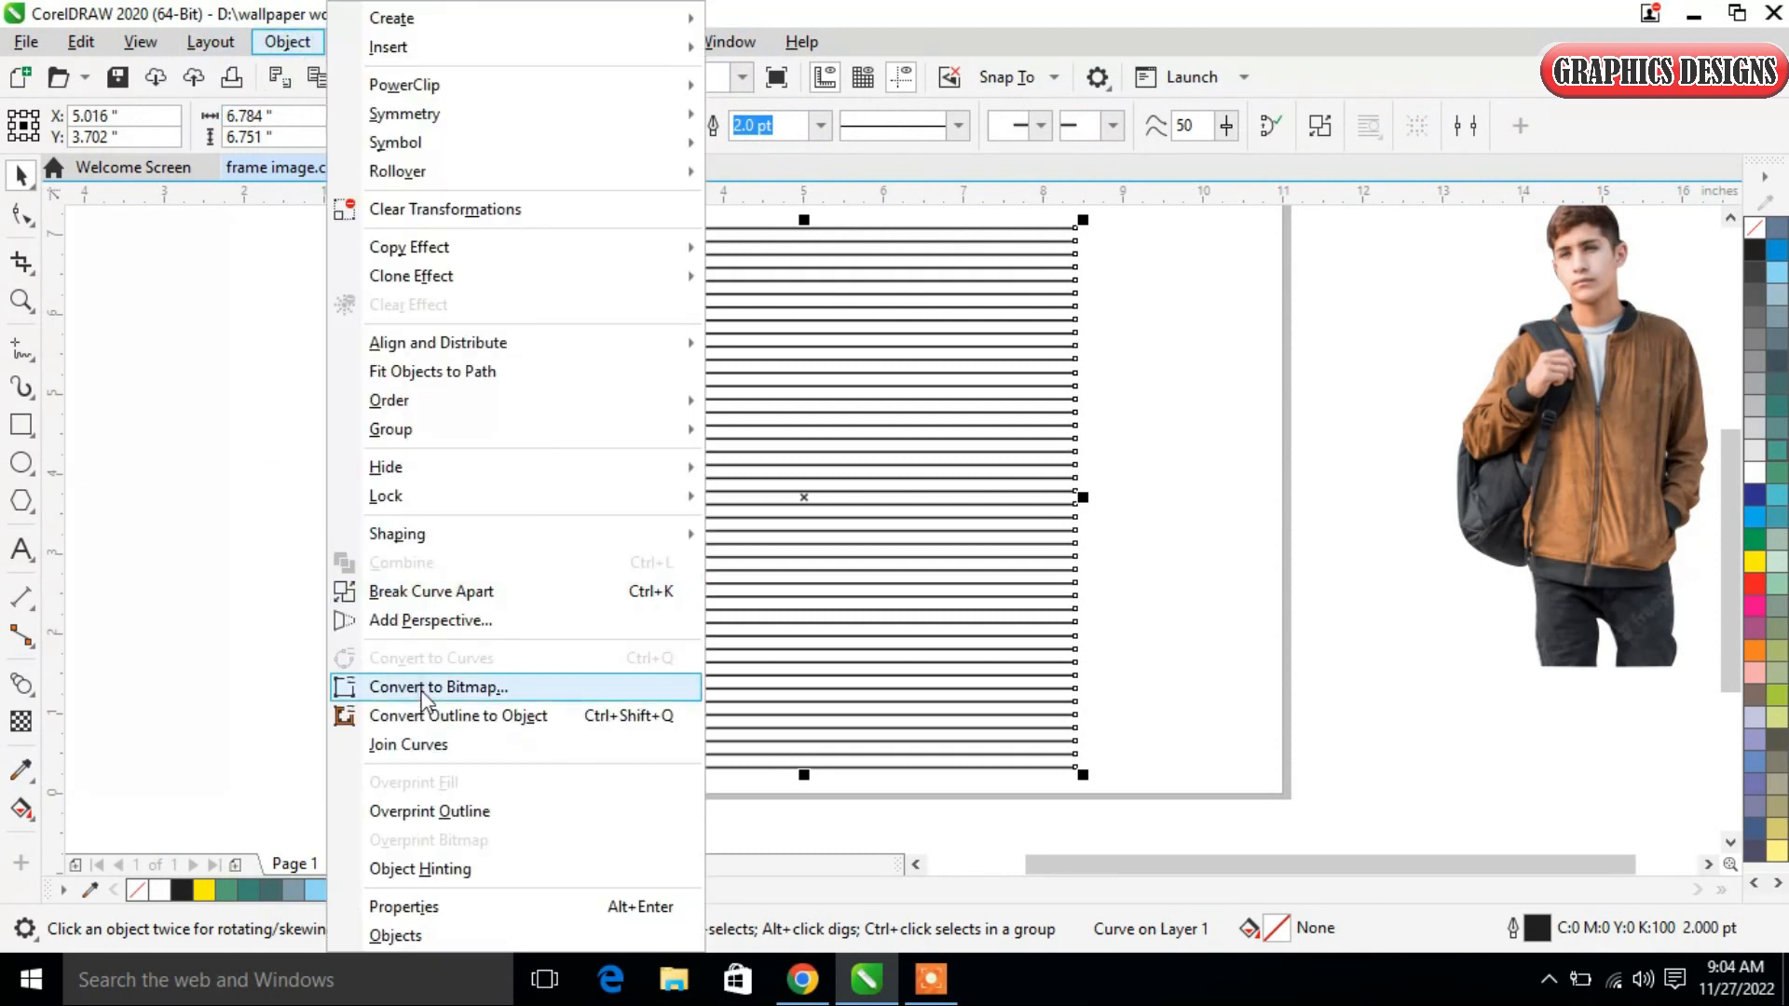
{"action": "left_click", "coordinate": [538, 715]}
{"action": "left_click_drag", "start_coordinate": [752, 382], "coordinate": [790, 390]}
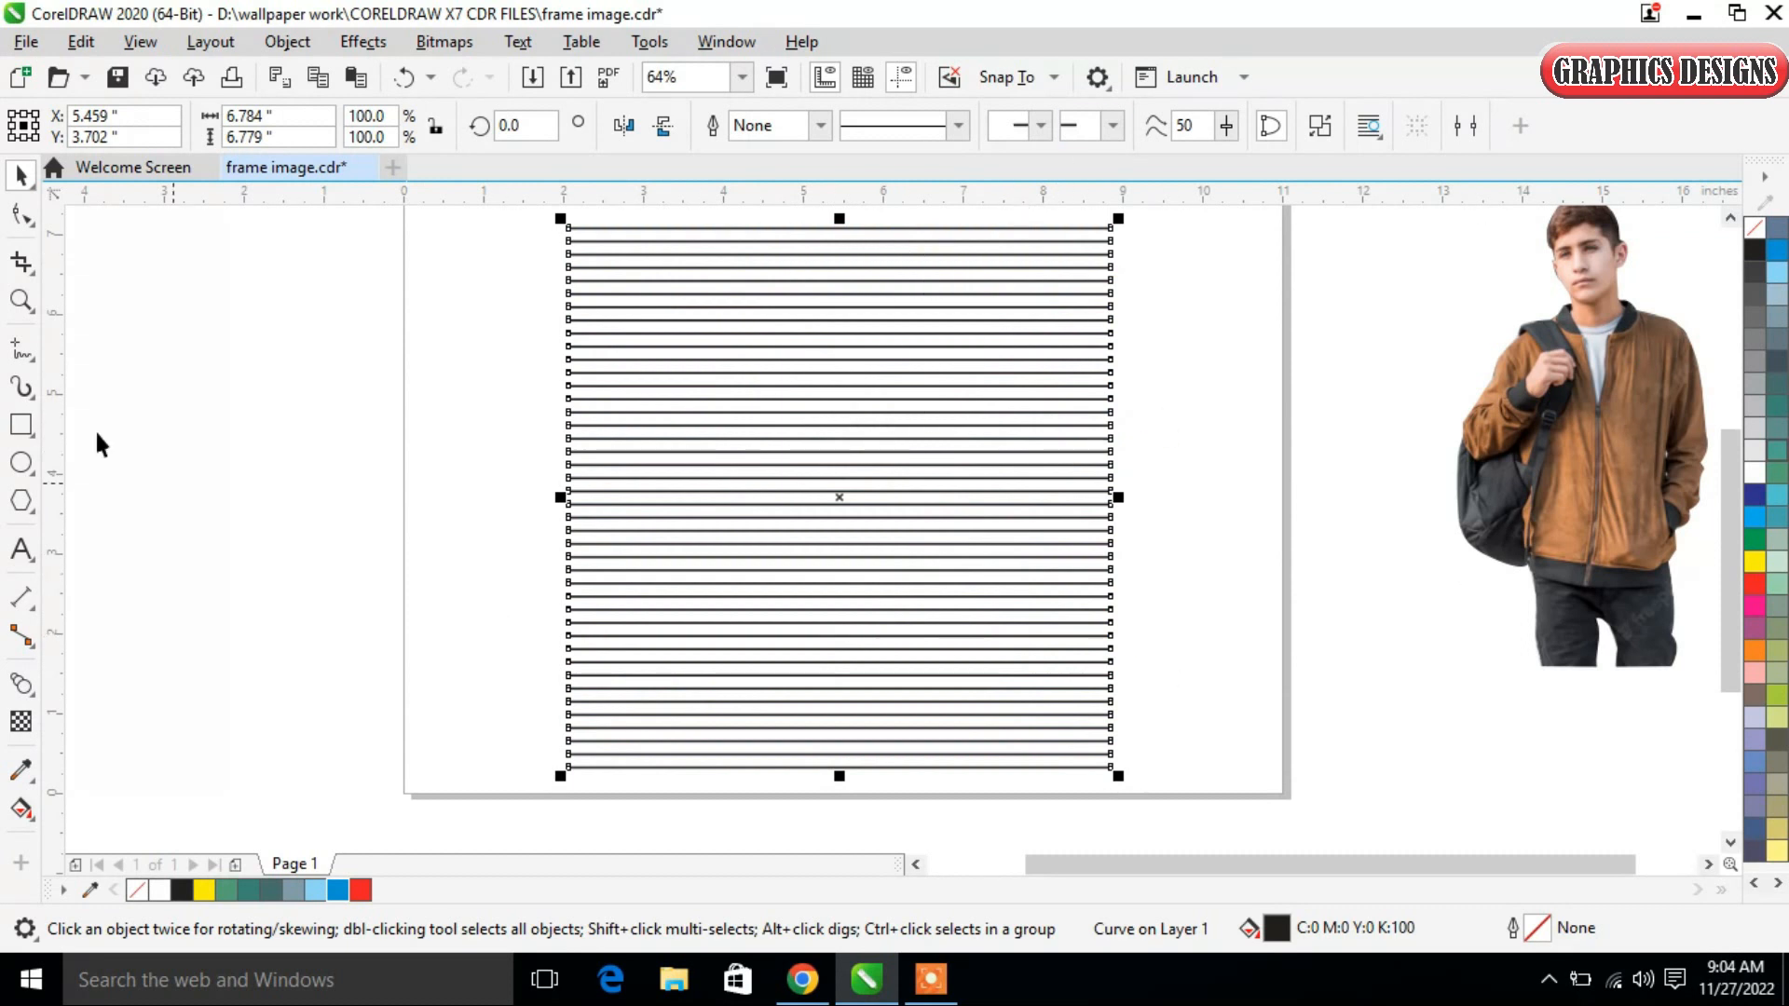
Distort the lines into a wavy pattern with the Twirl tool, using a 1.2 inch nib and rate 50.
{"action": "left_click", "coordinate": [30, 225]}
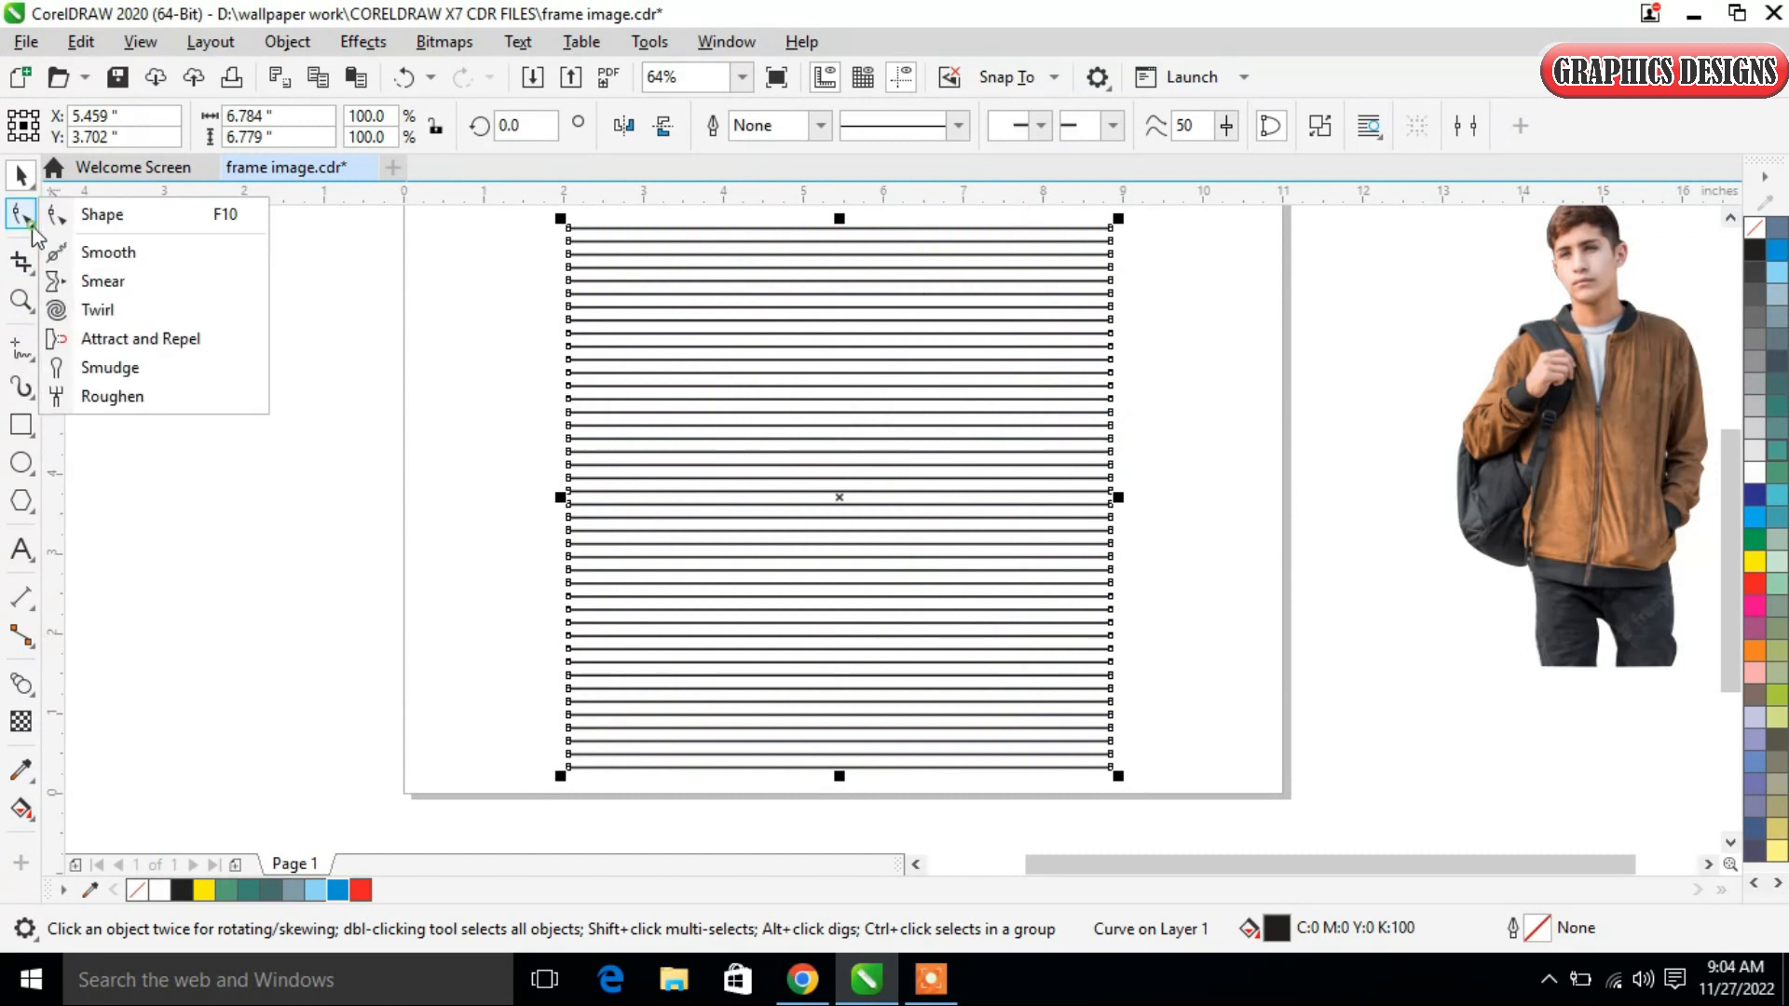
{"action": "left_click", "coordinate": [110, 308]}
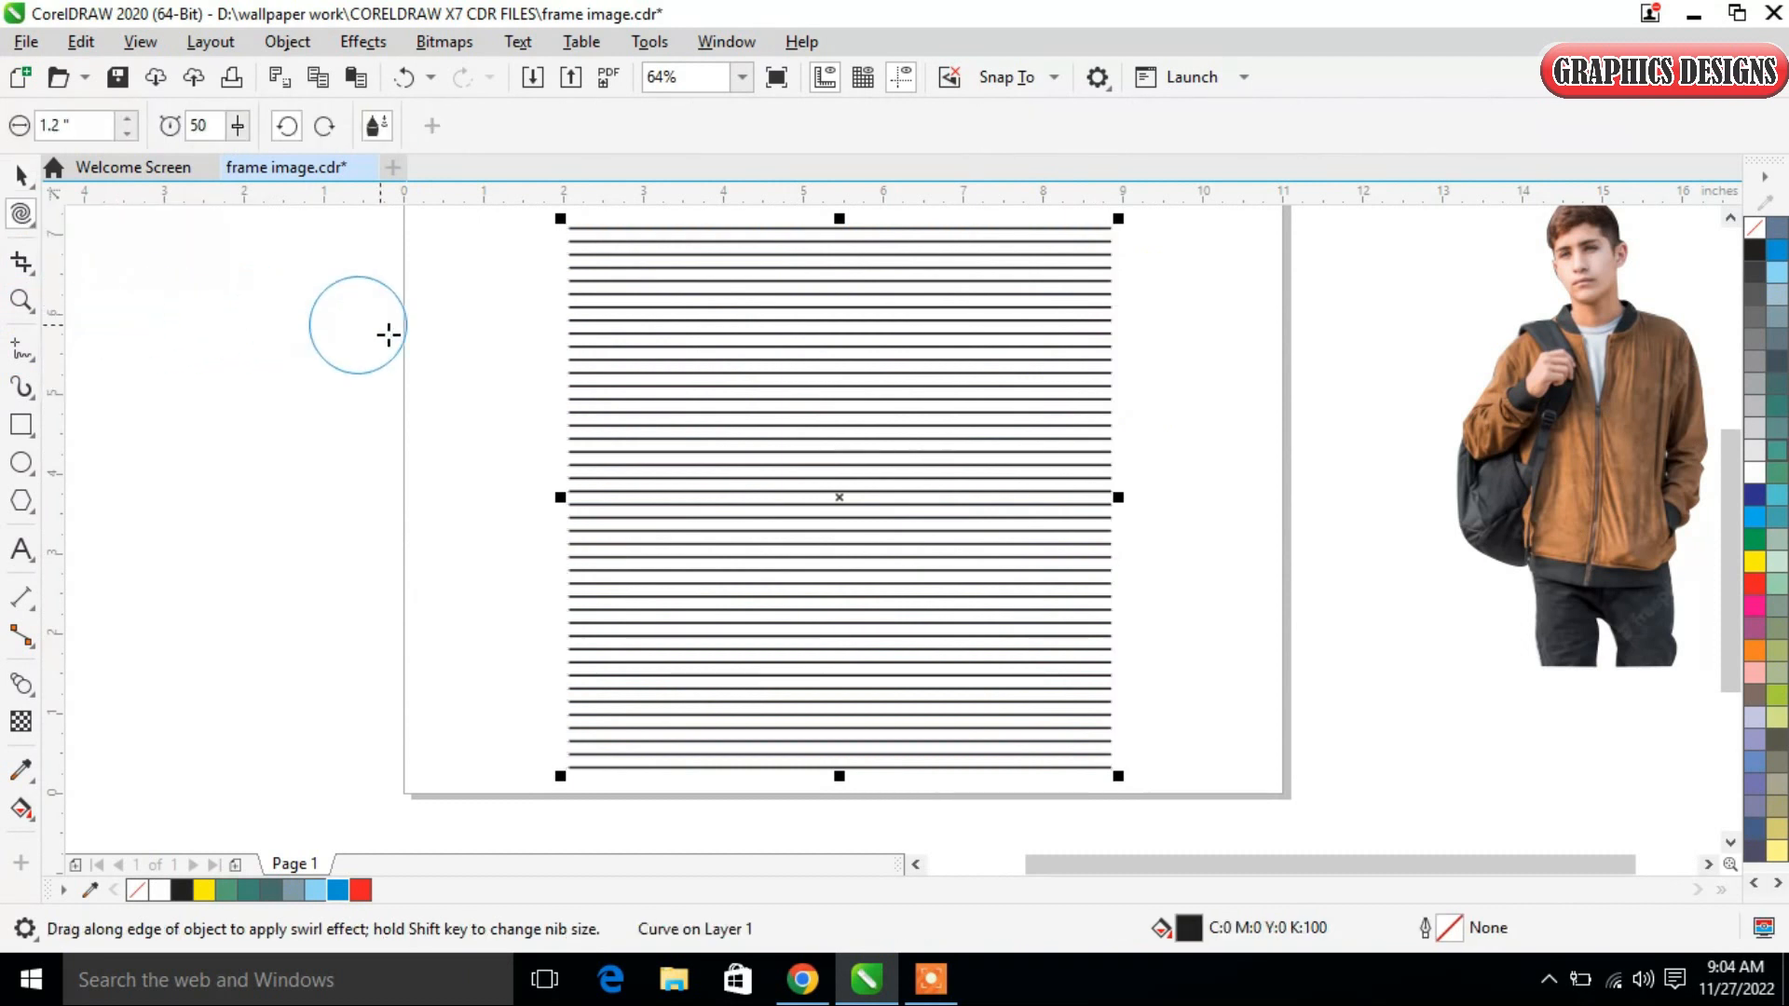
{"action": "mouse_move", "coordinate": [644, 273]}
{"action": "left_mouse_down"}
{"action": "mouse_move", "coordinate": [640, 701]}
{"action": "mouse_move", "coordinate": [710, 747]}
{"action": "mouse_move", "coordinate": [749, 684]}
{"action": "mouse_move", "coordinate": [749, 396]}
{"action": "mouse_move", "coordinate": [707, 299]}
{"action": "mouse_move", "coordinate": [730, 268]}
{"action": "mouse_move", "coordinate": [788, 259]}
{"action": "mouse_move", "coordinate": [822, 313]}
{"action": "mouse_move", "coordinate": [823, 528]}
{"action": "mouse_move", "coordinate": [865, 694]}
{"action": "mouse_move", "coordinate": [883, 719]}
{"action": "mouse_move", "coordinate": [938, 722]}
{"action": "mouse_move", "coordinate": [965, 629]}
{"action": "mouse_move", "coordinate": [930, 445]}
{"action": "mouse_move", "coordinate": [953, 305]}
{"action": "mouse_move", "coordinate": [986, 256]}
{"action": "mouse_move", "coordinate": [1018, 275]}
{"action": "mouse_move", "coordinate": [1056, 363]}
{"action": "mouse_move", "coordinate": [1045, 600]}
{"action": "mouse_move", "coordinate": [1062, 719]}
{"action": "left_mouse_up"}
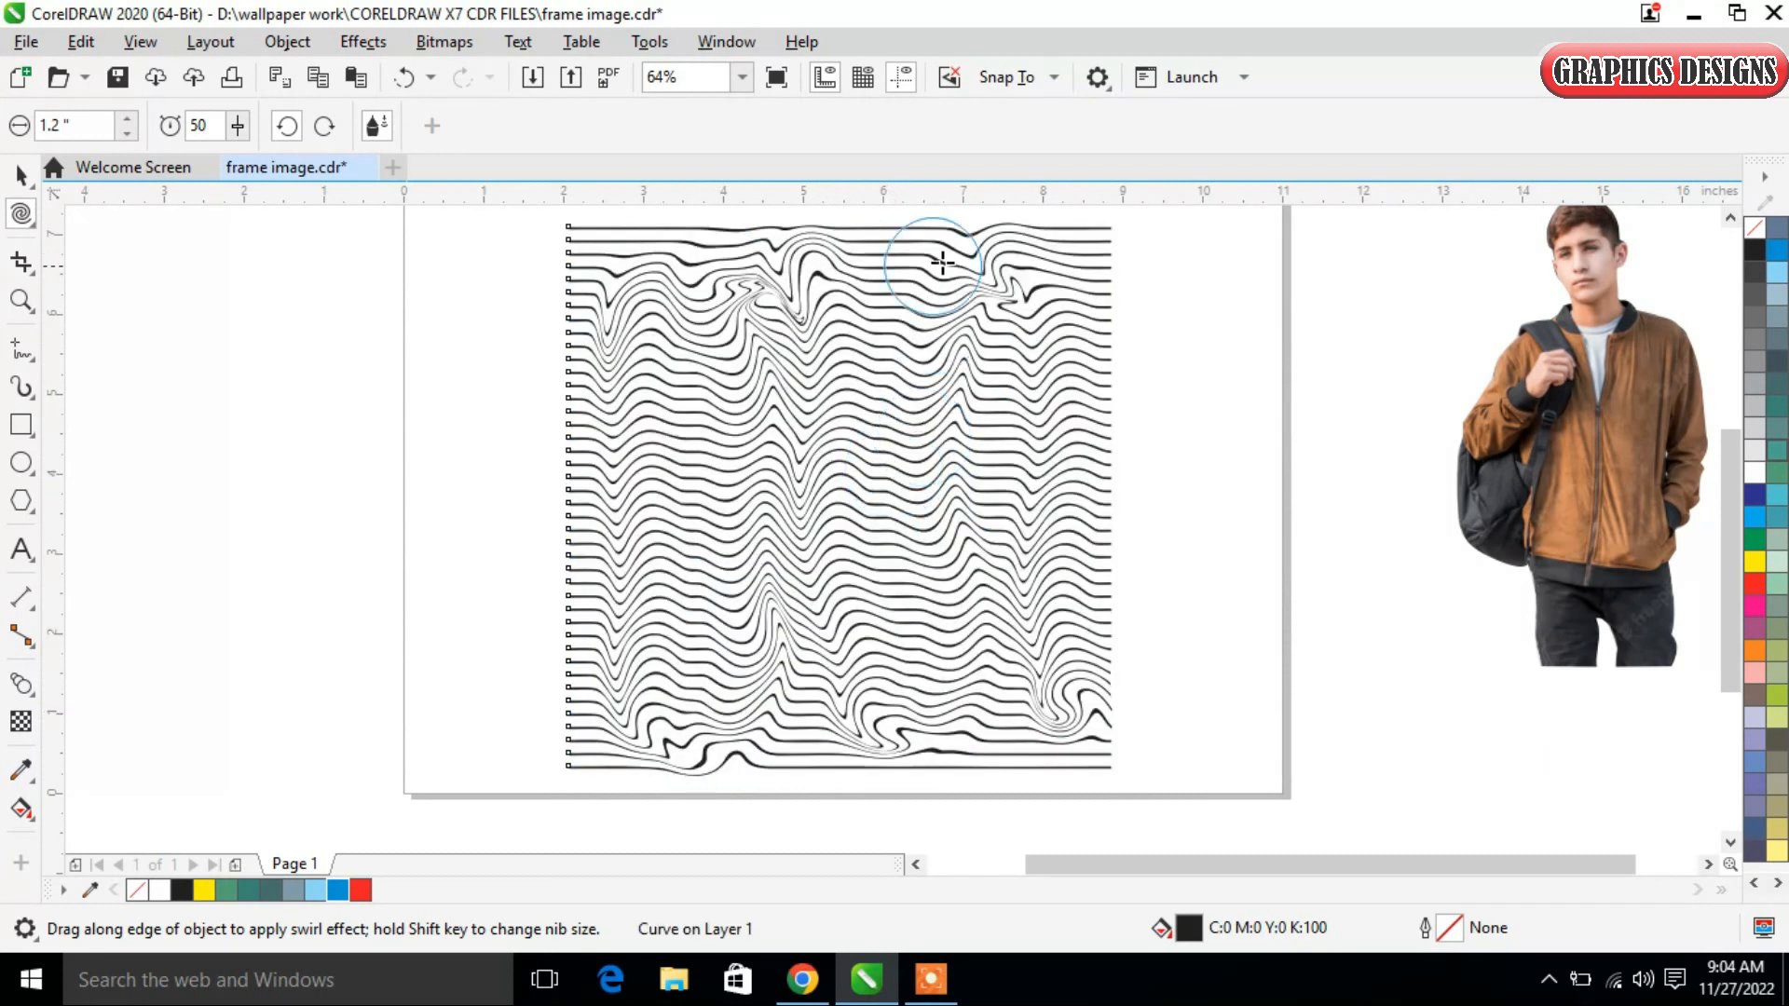
{"action": "mouse_move", "coordinate": [599, 244]}
{"action": "left_mouse_down"}
{"action": "mouse_move", "coordinate": [600, 375]}
{"action": "mouse_move", "coordinate": [611, 736]}
{"action": "left_mouse_up"}
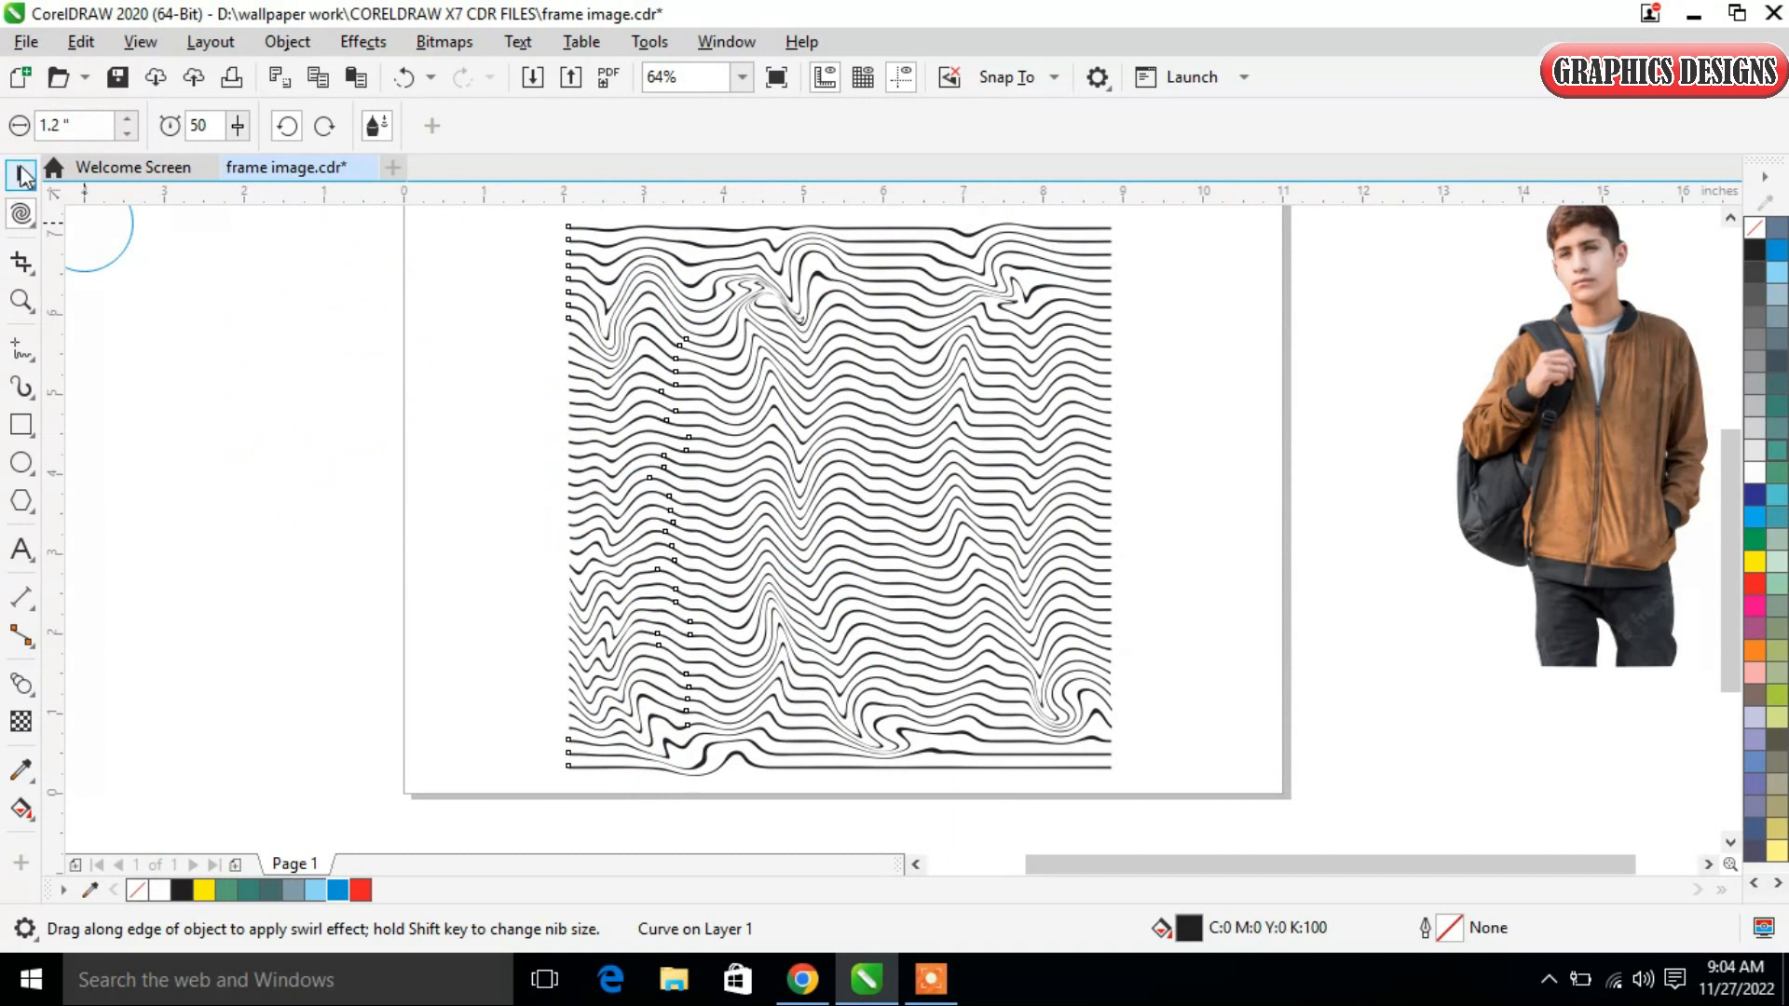
{"action": "left_click", "coordinate": [20, 174]}
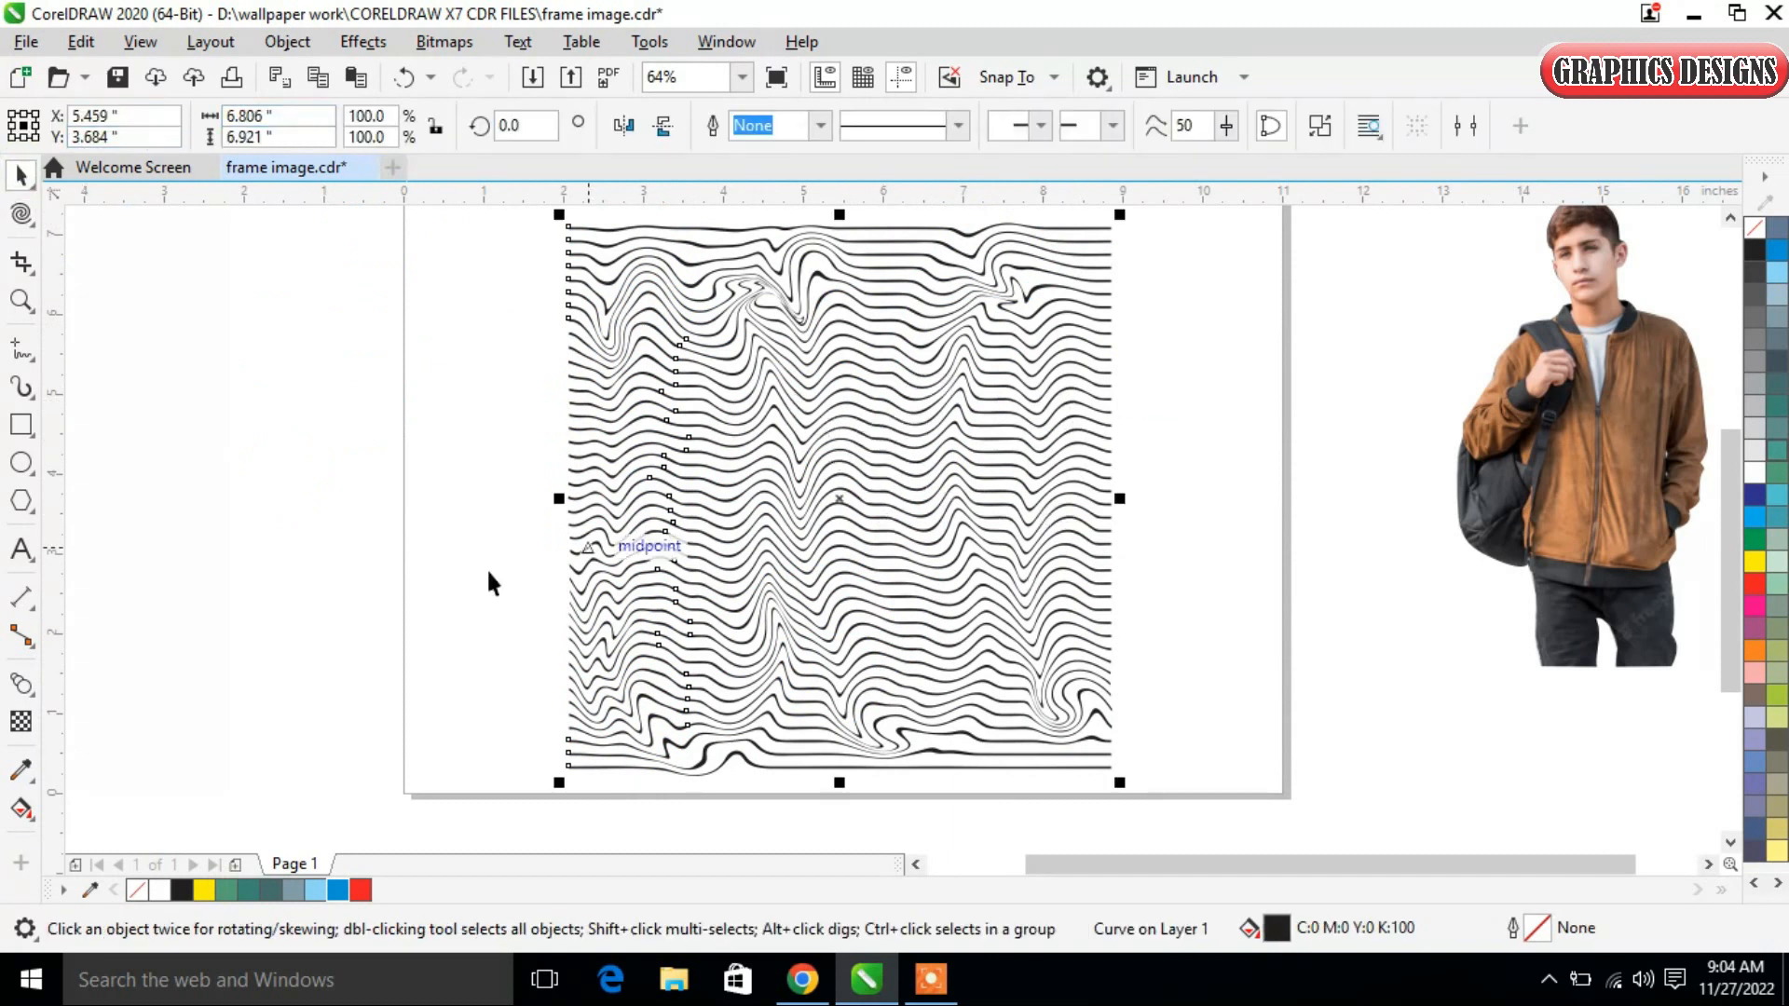
Draw a rectangle about 5.7 by 6.9 inches over the wavy pattern and fill it with black.
{"action": "left_click", "coordinate": [21, 424]}
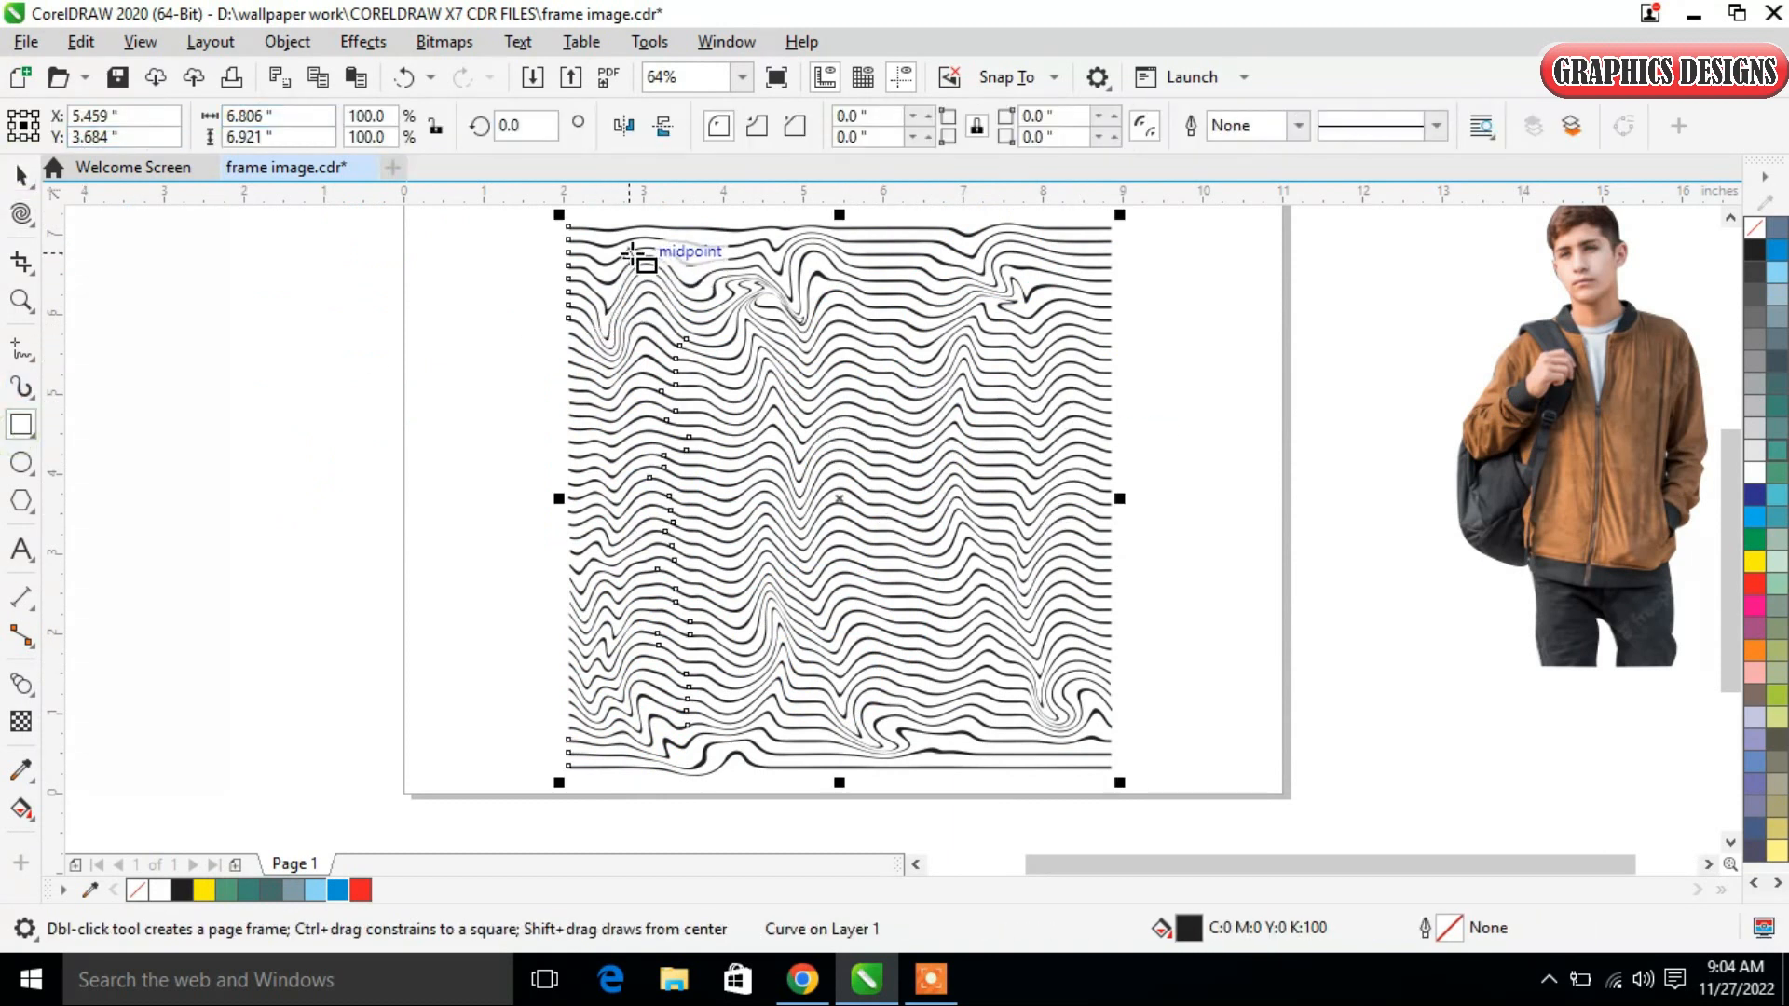
{"action": "left_click_drag", "start_coordinate": [601, 227], "coordinate": [1056, 780]}
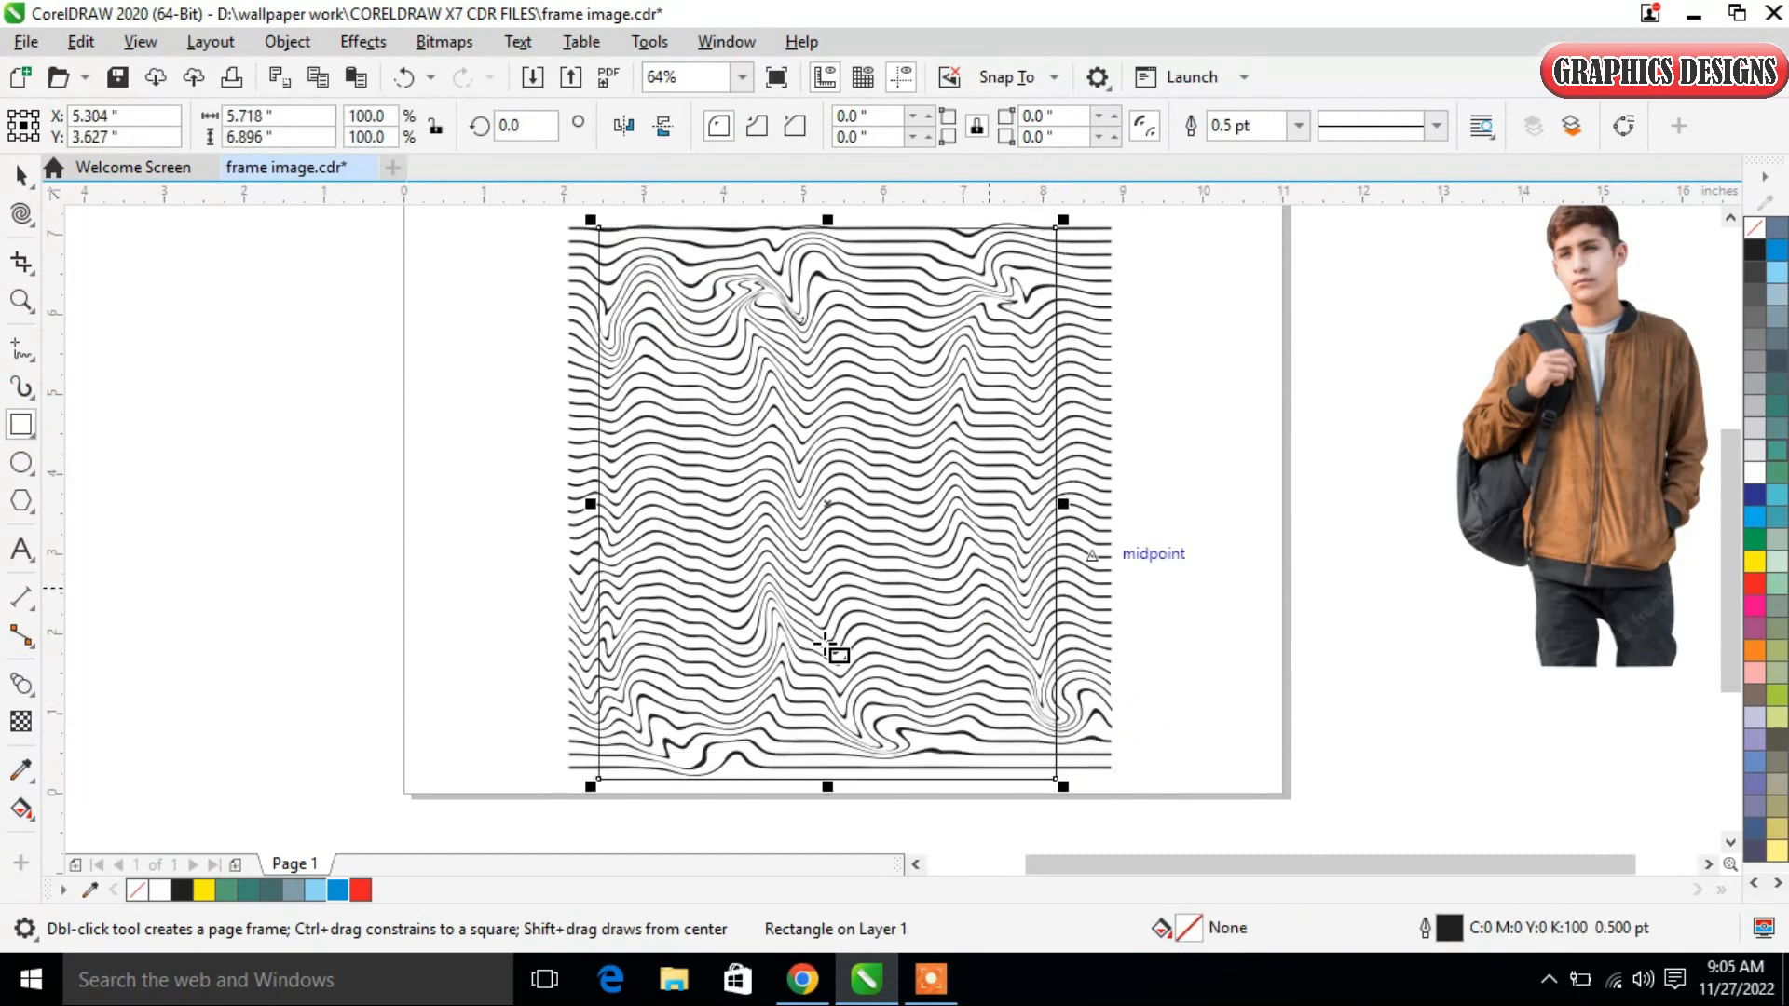
{"action": "left_click", "coordinate": [21, 174]}
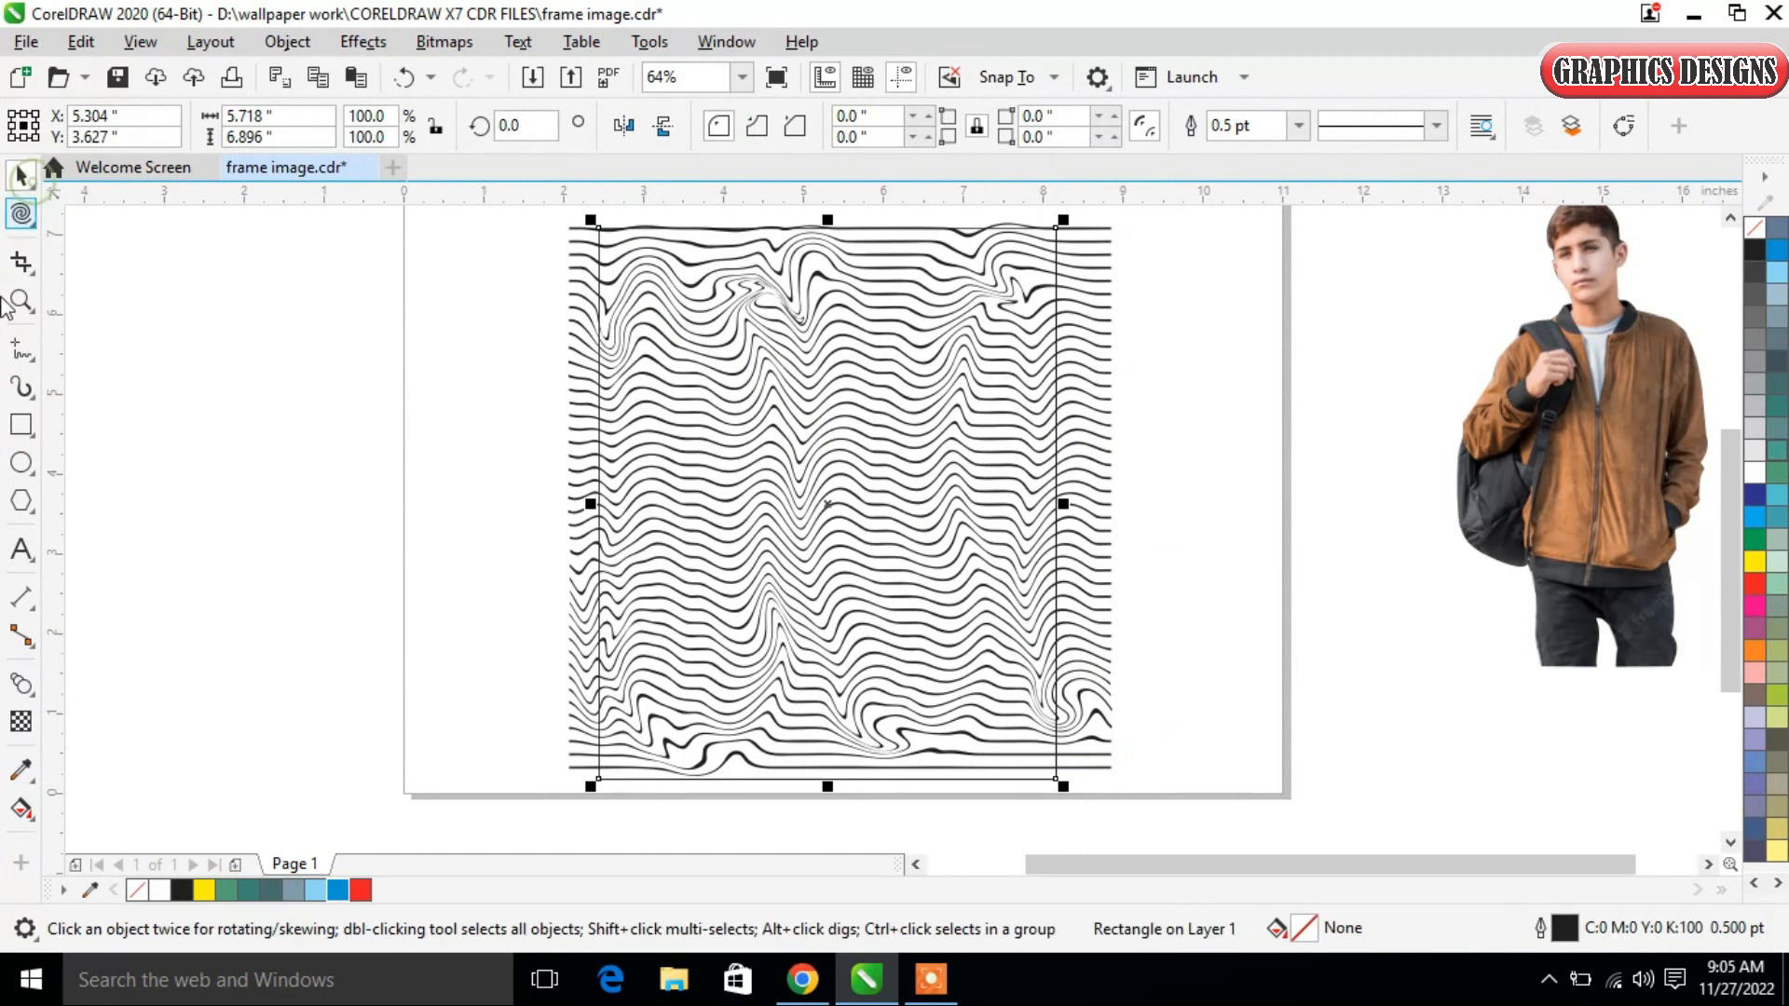
{"action": "left_click", "coordinate": [182, 890]}
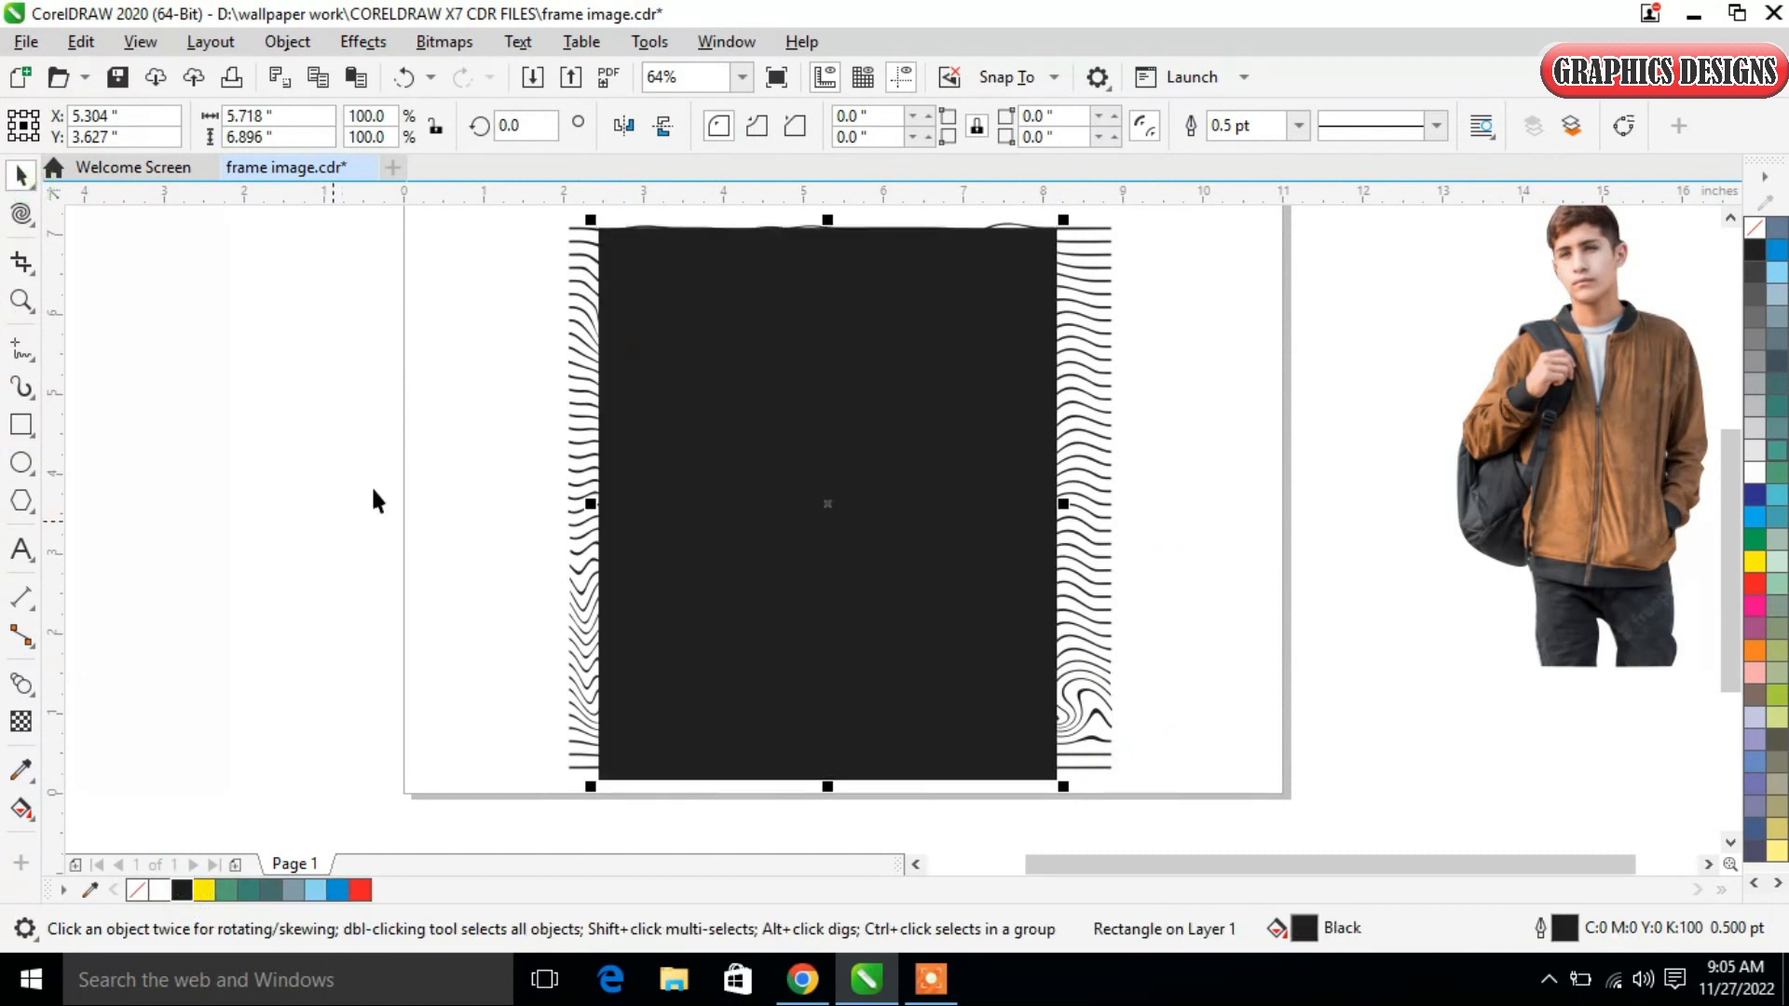
Fill the wavy line pattern with white, leaving it without an outline.
{"action": "left_click", "coordinate": [1151, 413]}
{"action": "left_click", "coordinate": [1109, 361]}
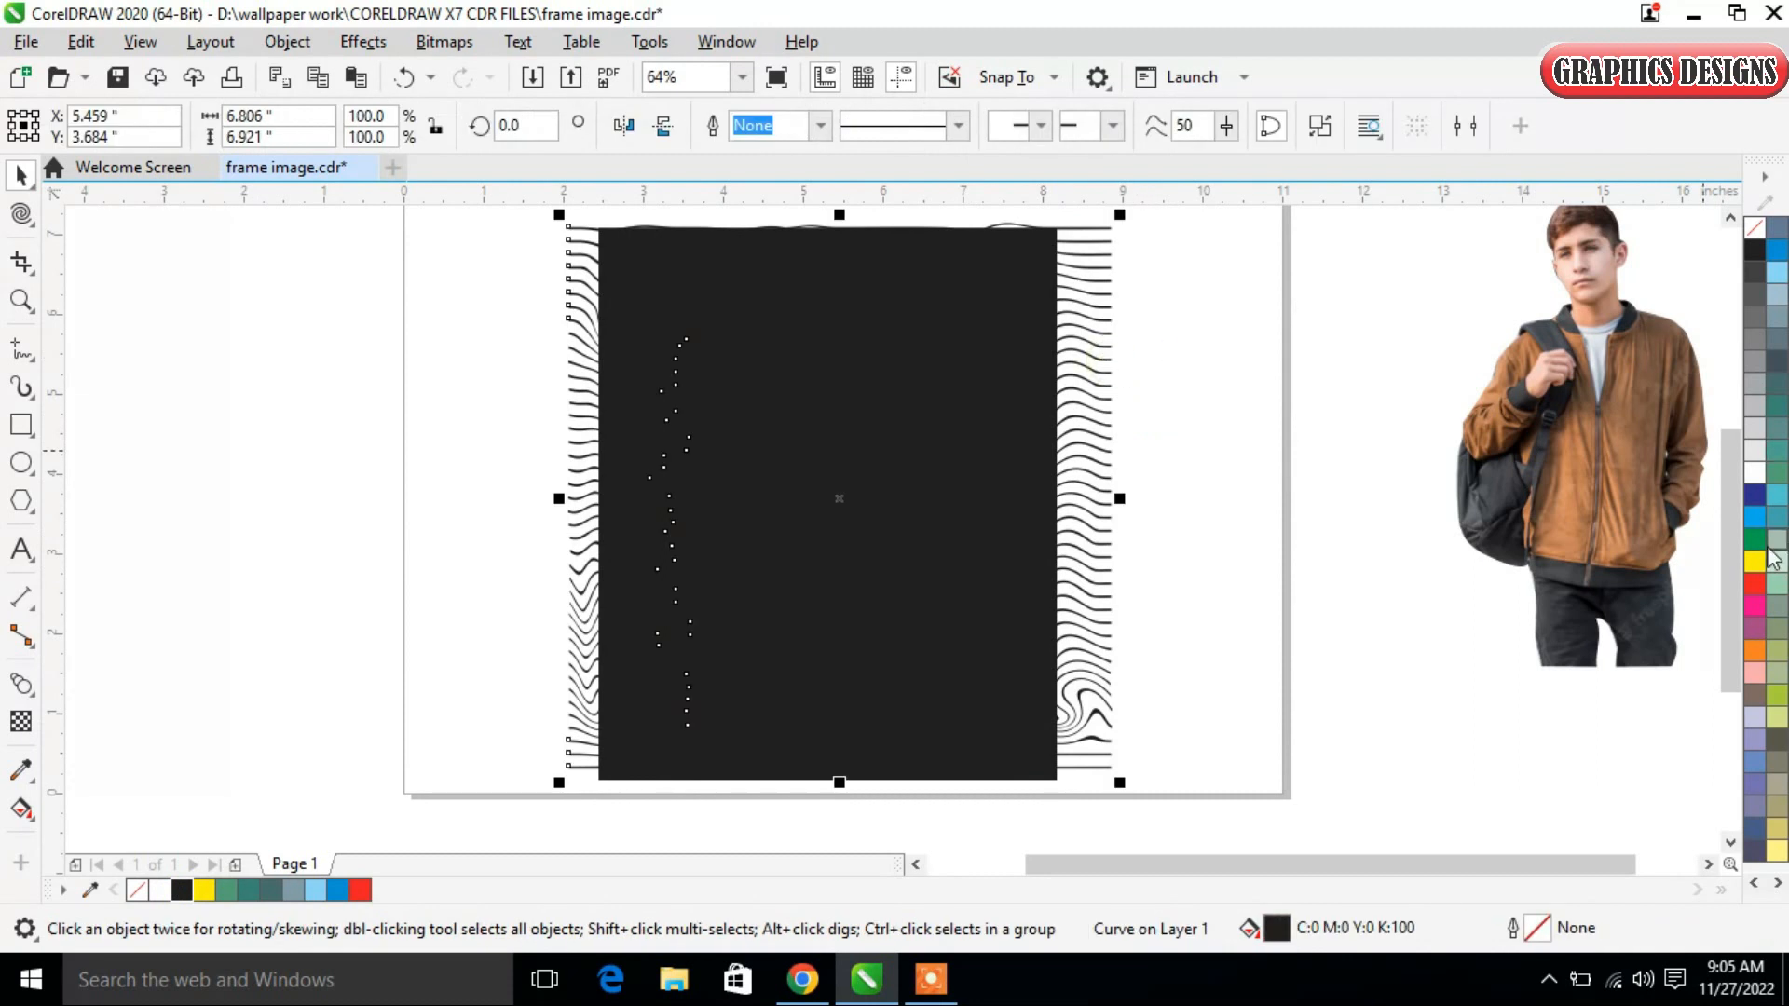
{"action": "right_click", "coordinate": [1755, 476]}
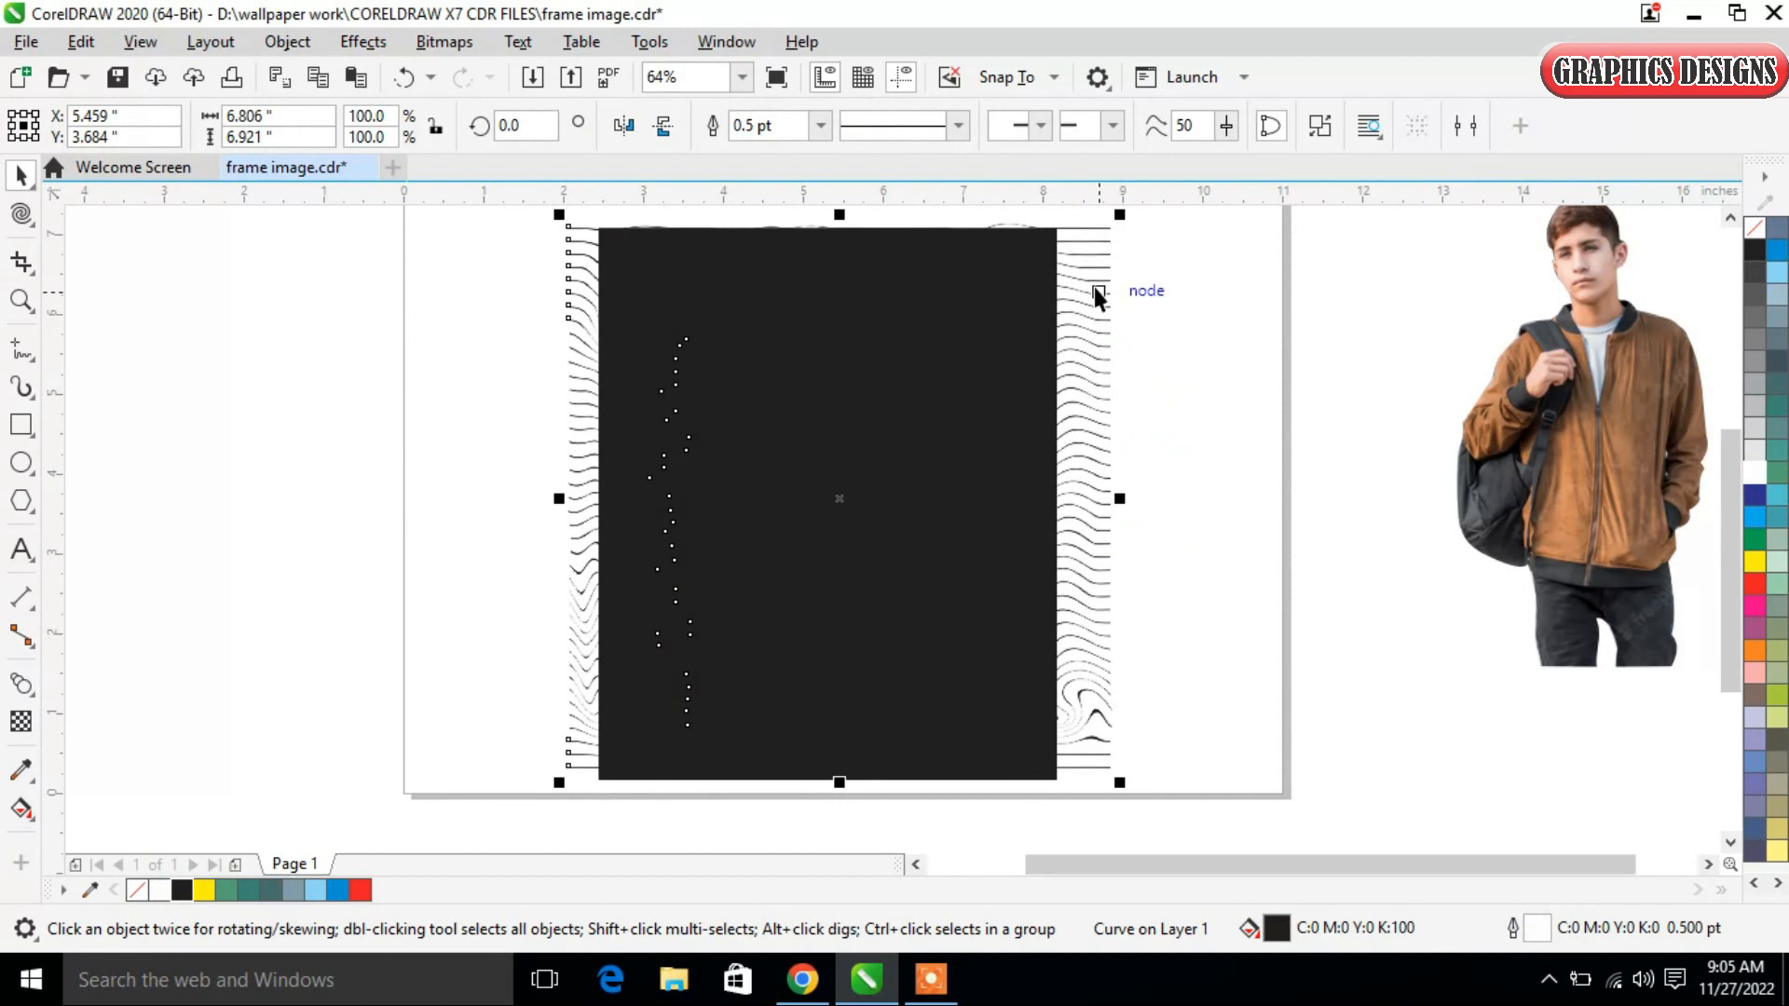
{"action": "key", "text": "ctrl+z"}
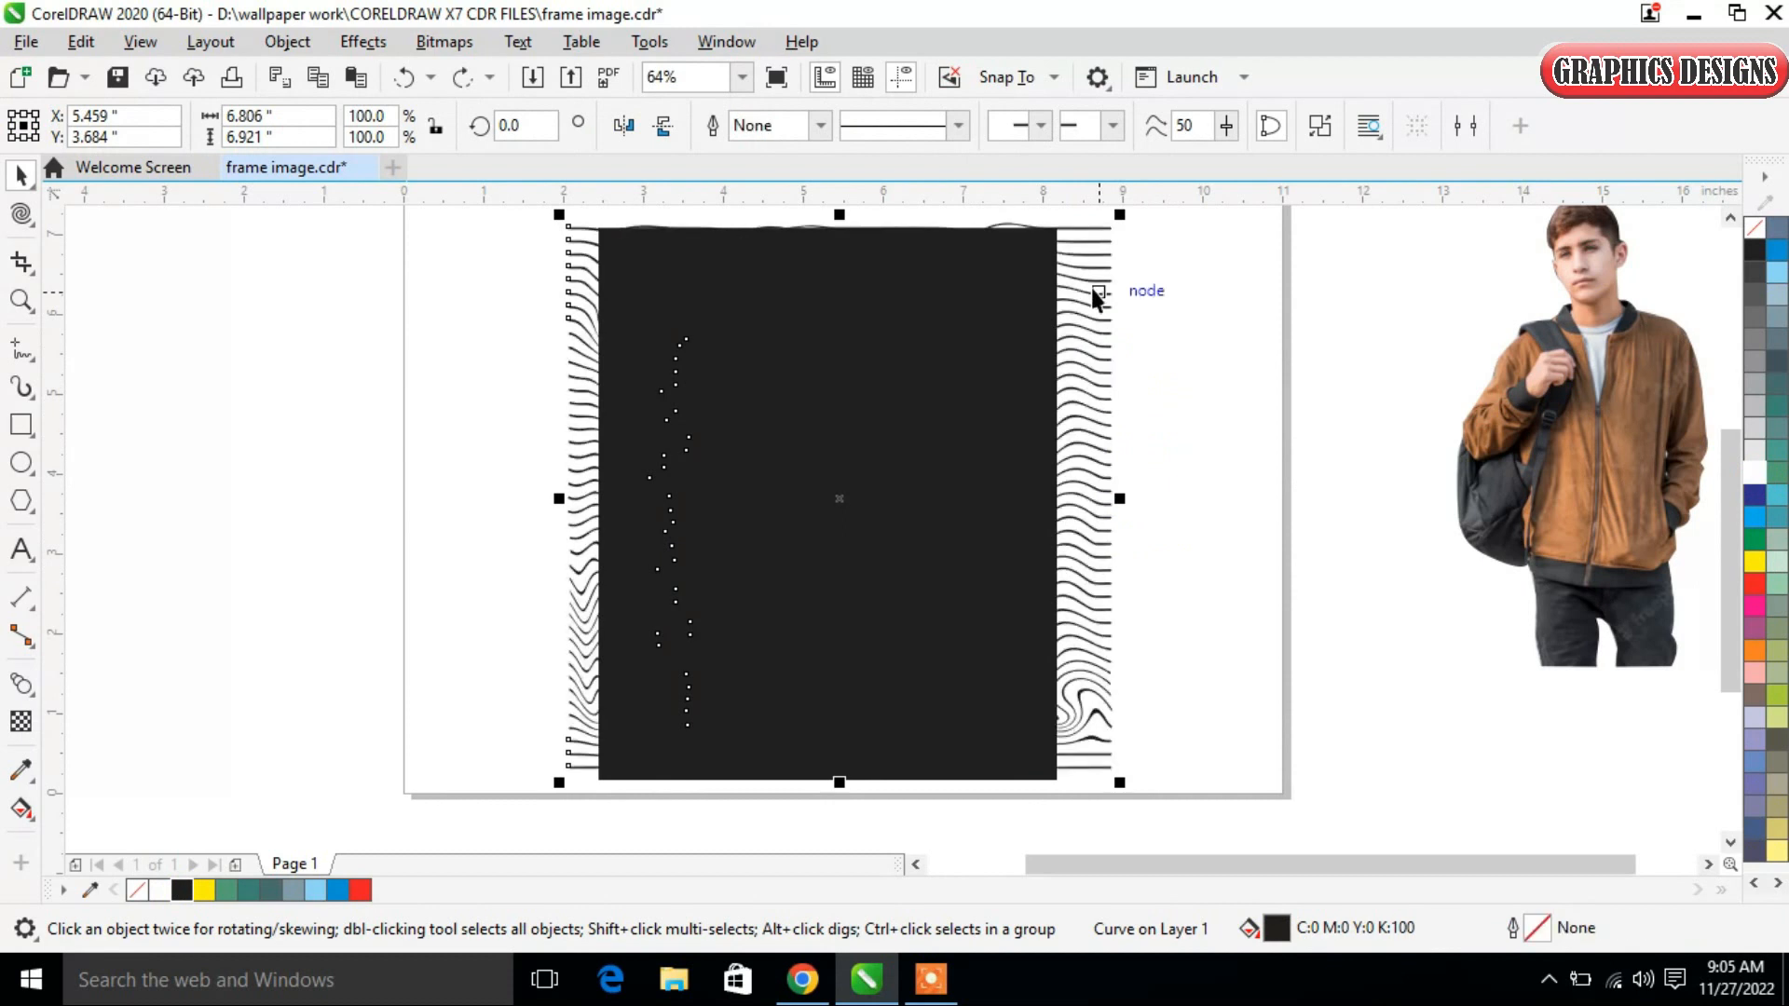
{"action": "left_click", "coordinate": [1755, 475]}
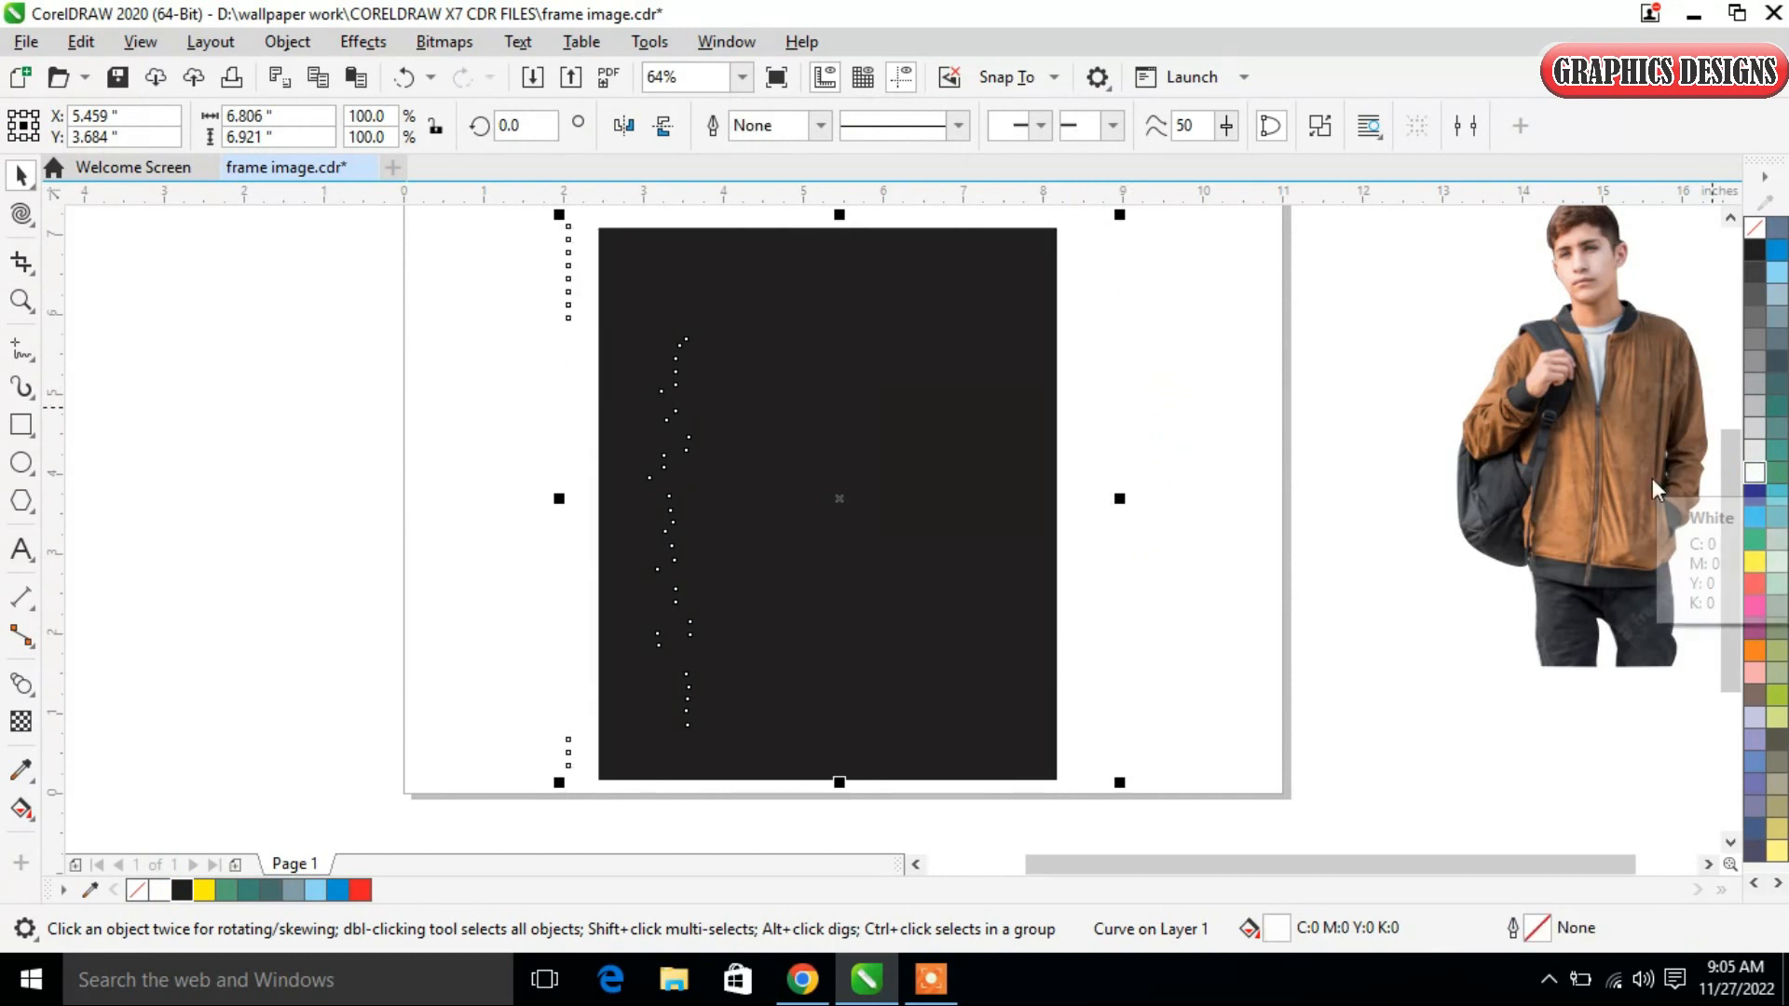
PowerClip the white wavy line pattern inside the black rectangle.
{"action": "right_click", "coordinate": [1100, 373]}
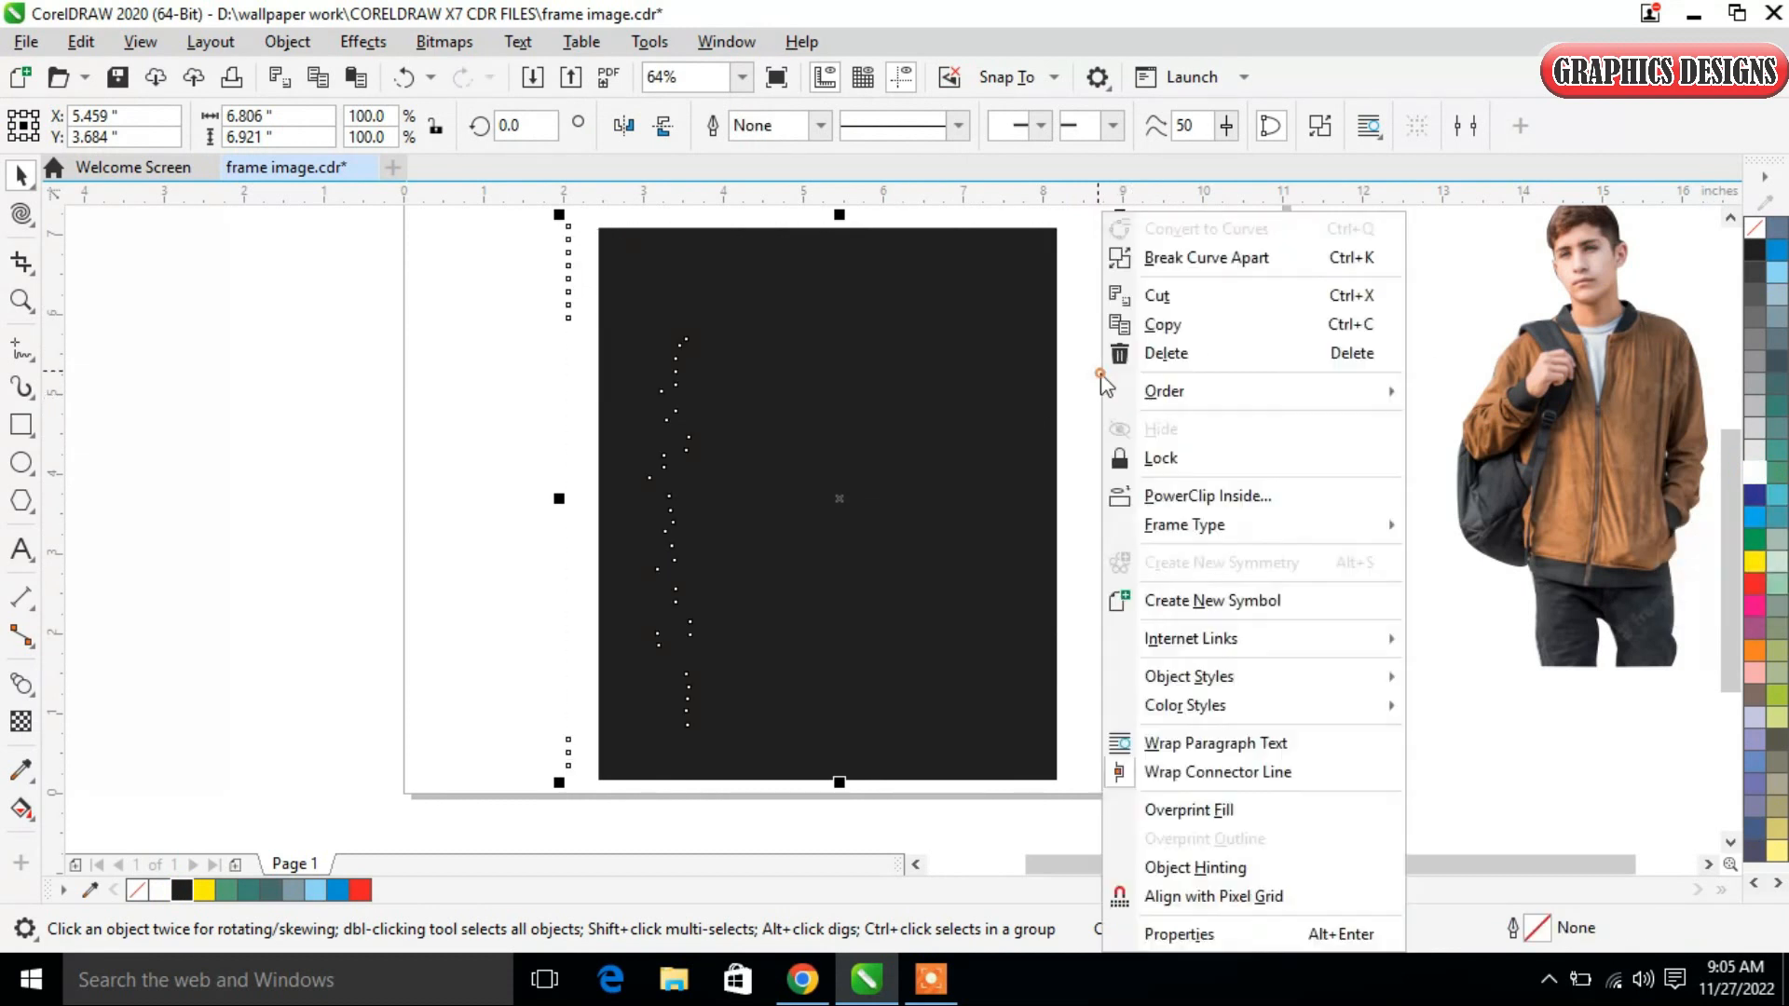
{"action": "left_click", "coordinate": [1181, 496]}
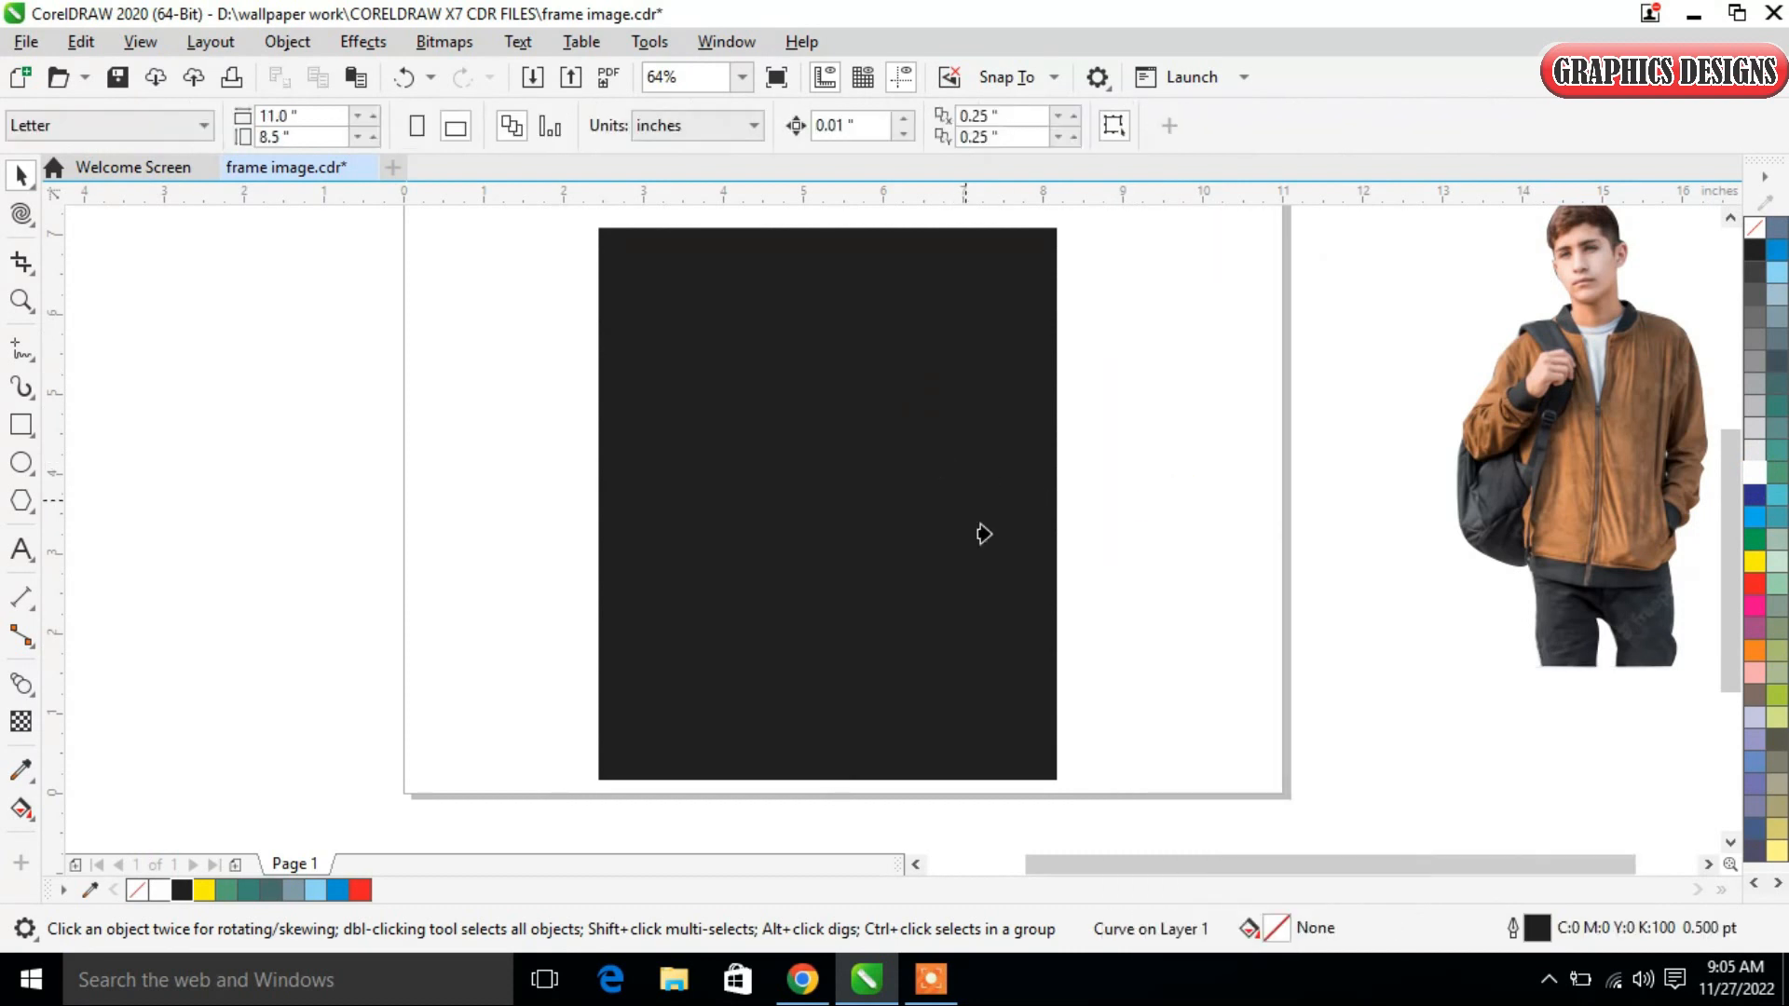
{"action": "left_click", "coordinate": [1034, 776]}
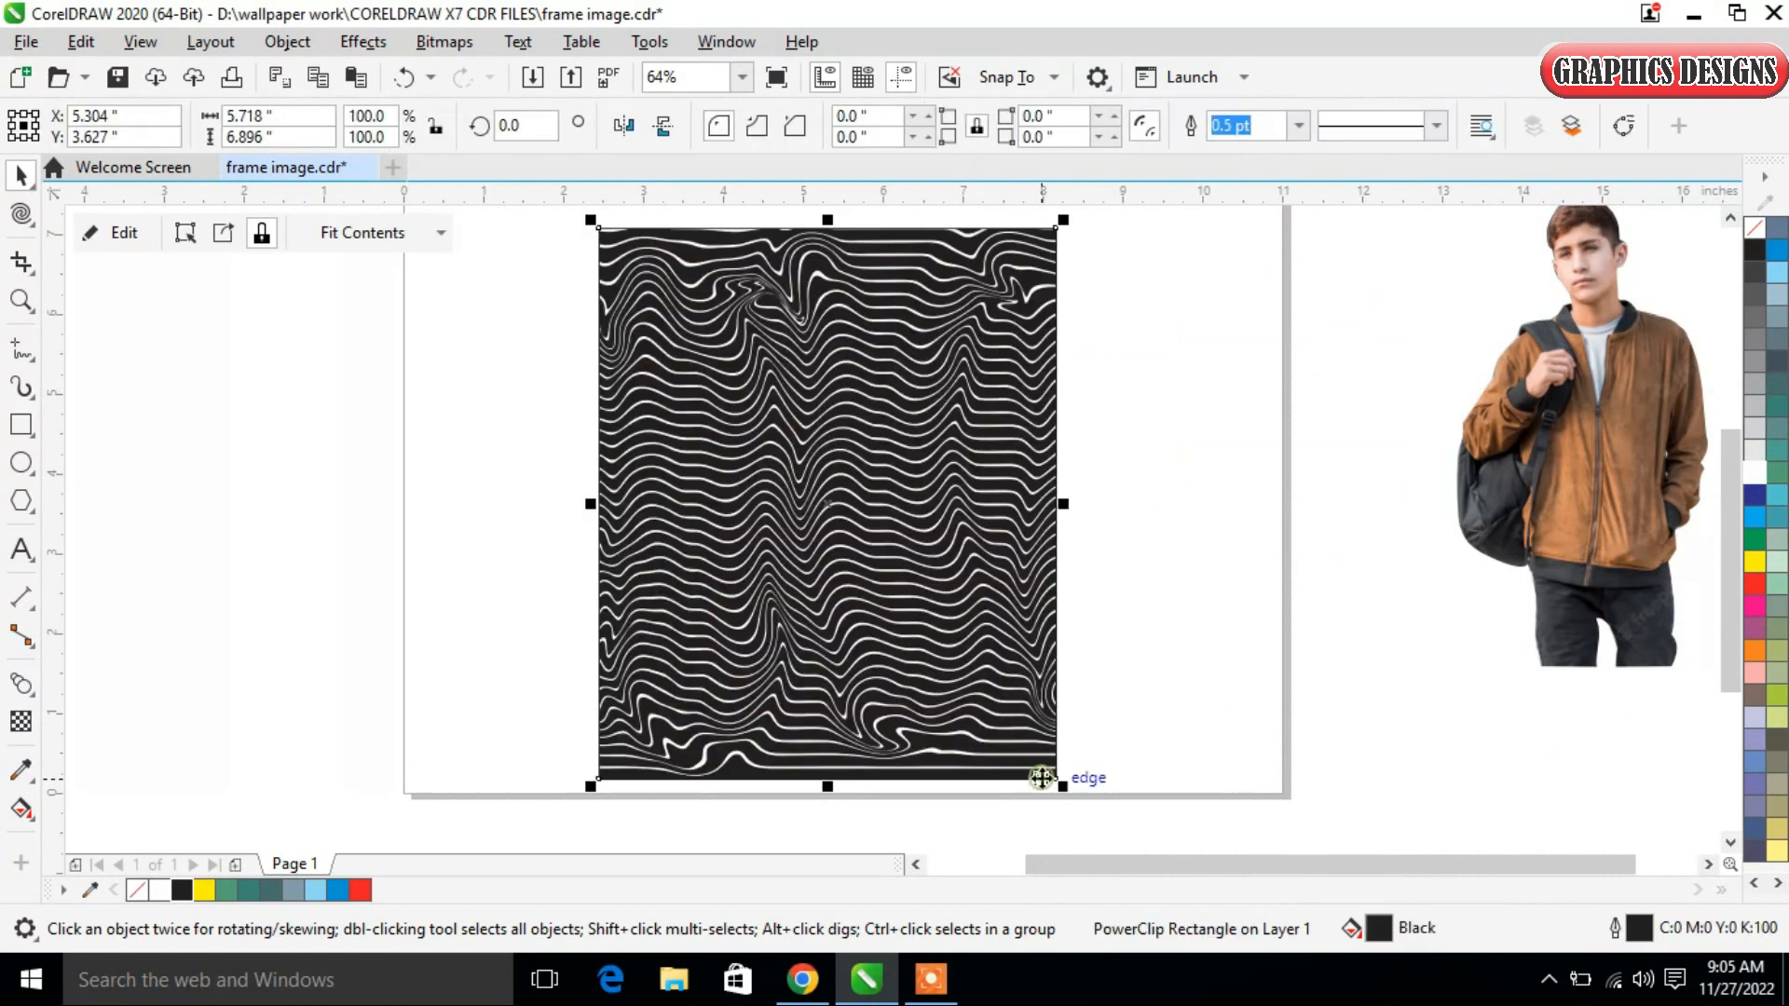
{"action": "right_click", "coordinate": [992, 457]}
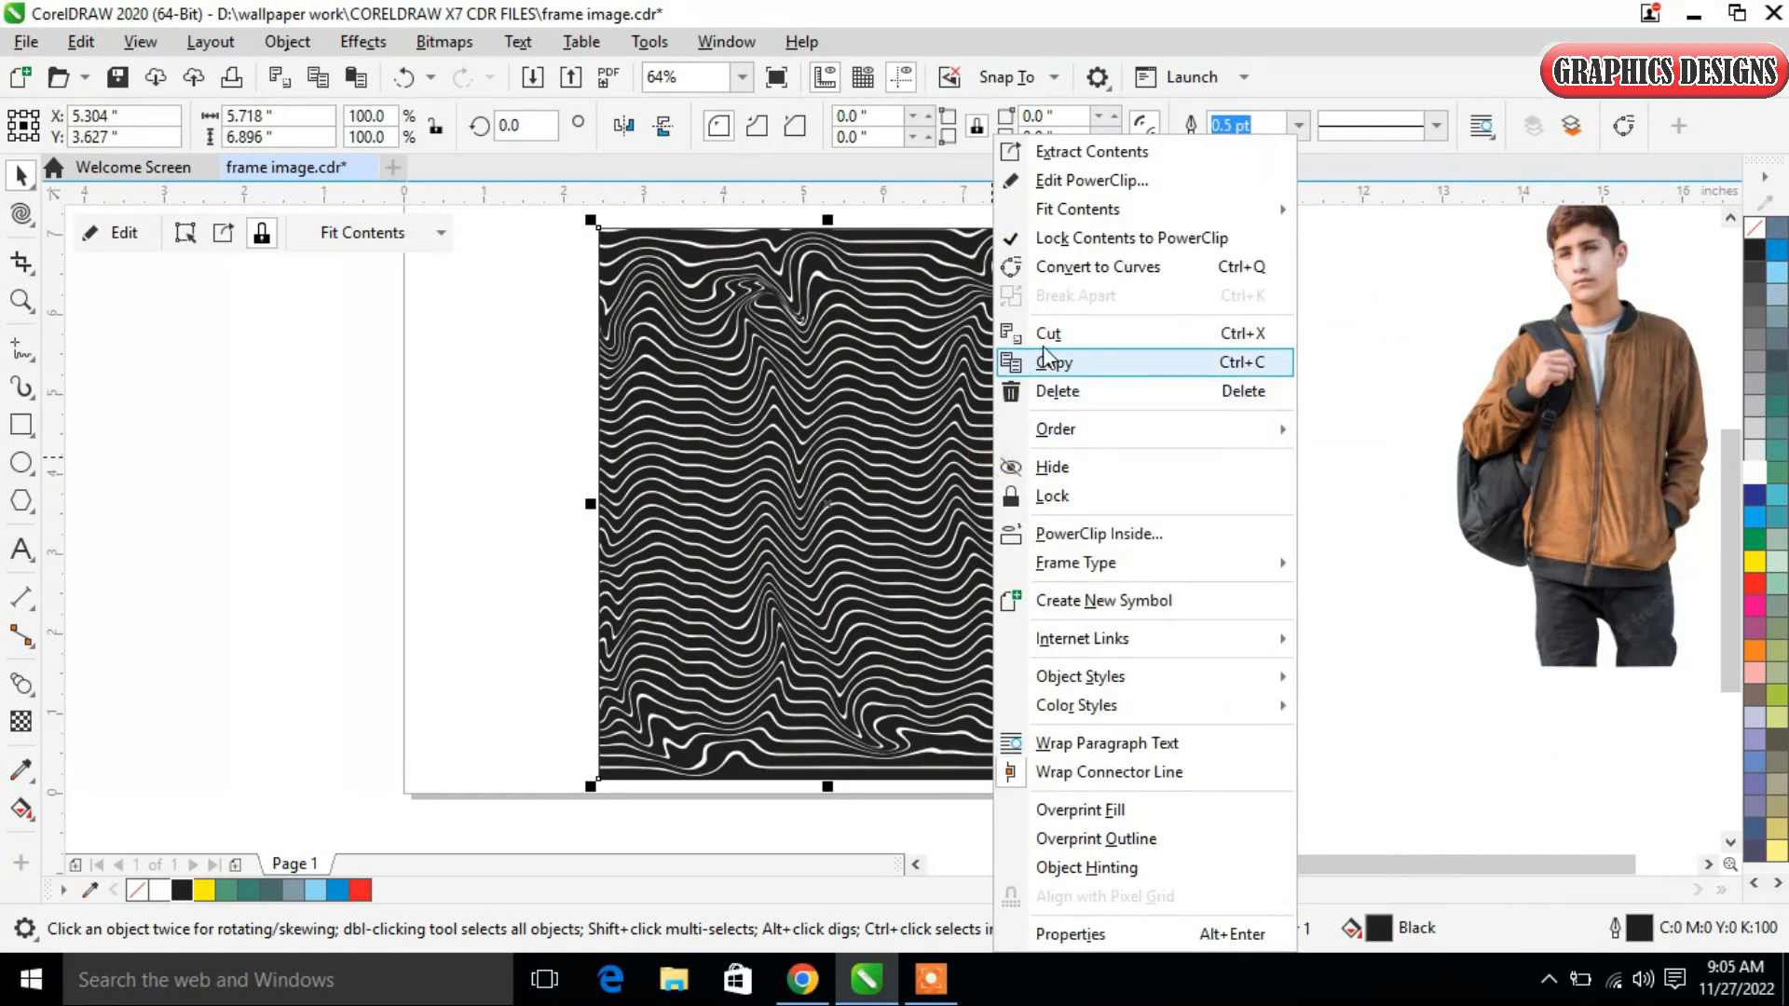
{"action": "left_click", "coordinate": [287, 622]}
{"action": "left_click", "coordinate": [812, 647]}
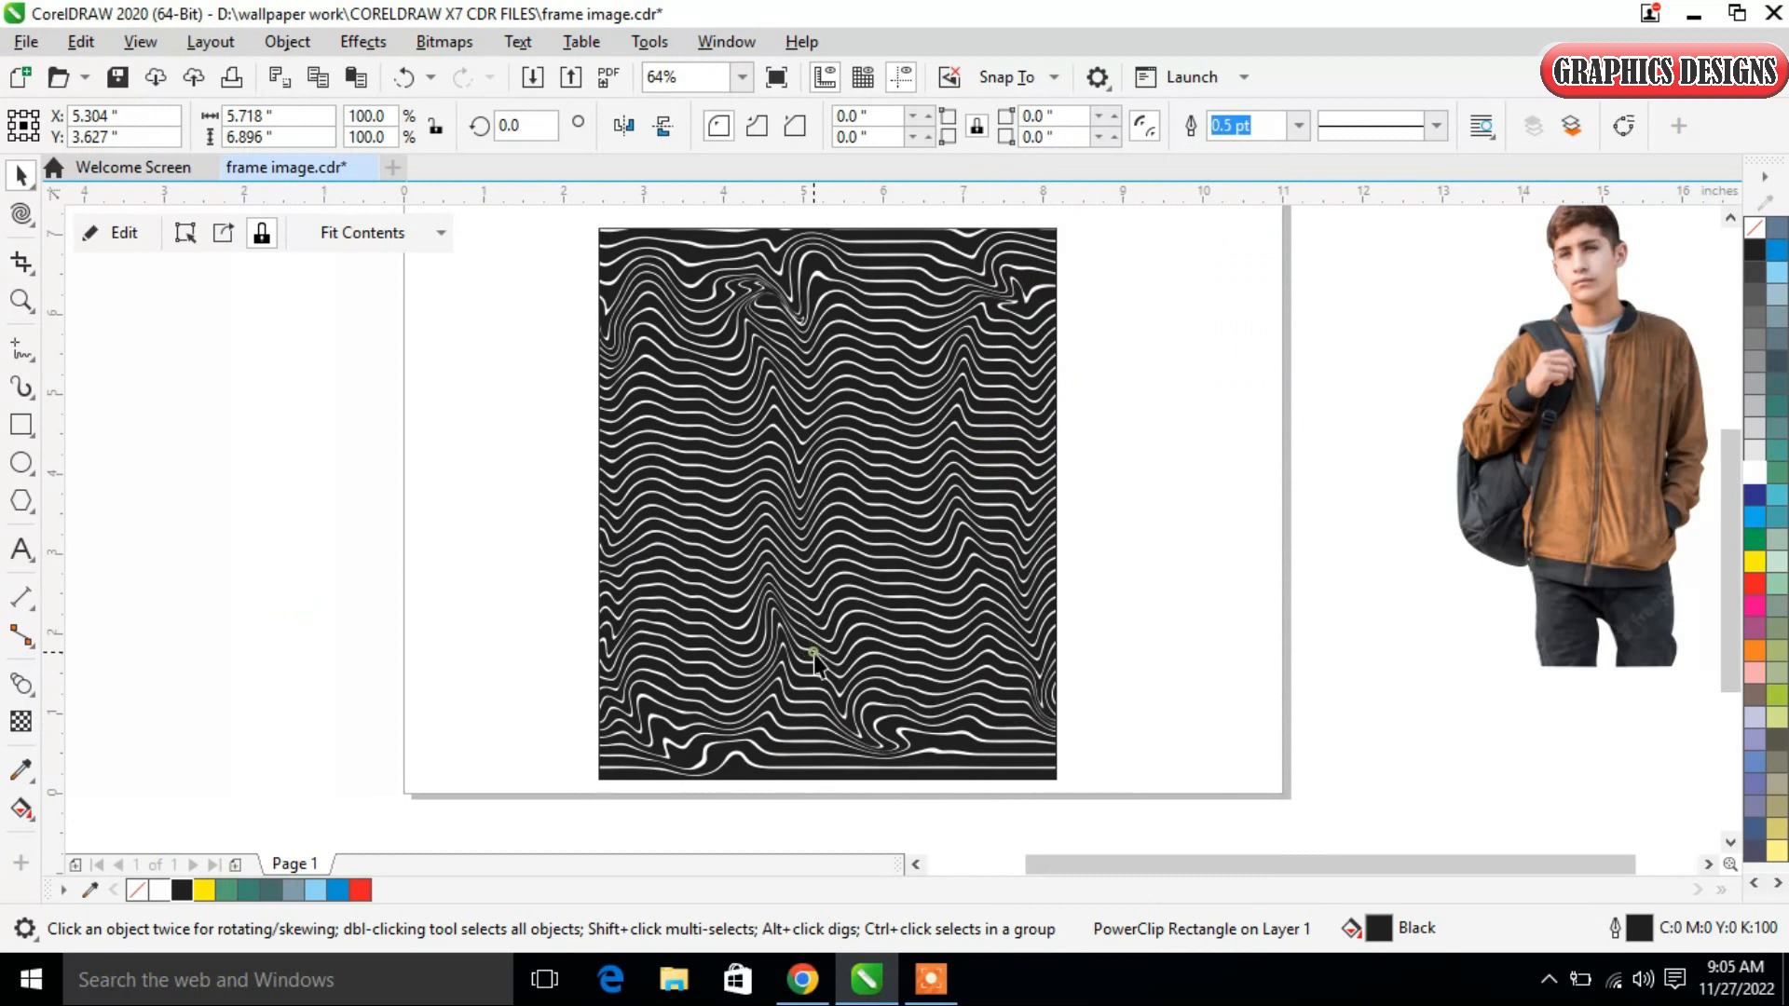
{"action": "left_click", "coordinate": [228, 610]}
Try several palette colors on the patterned rectangle's fill and settle on Ice Blue.
{"action": "left_click", "coordinate": [687, 564]}
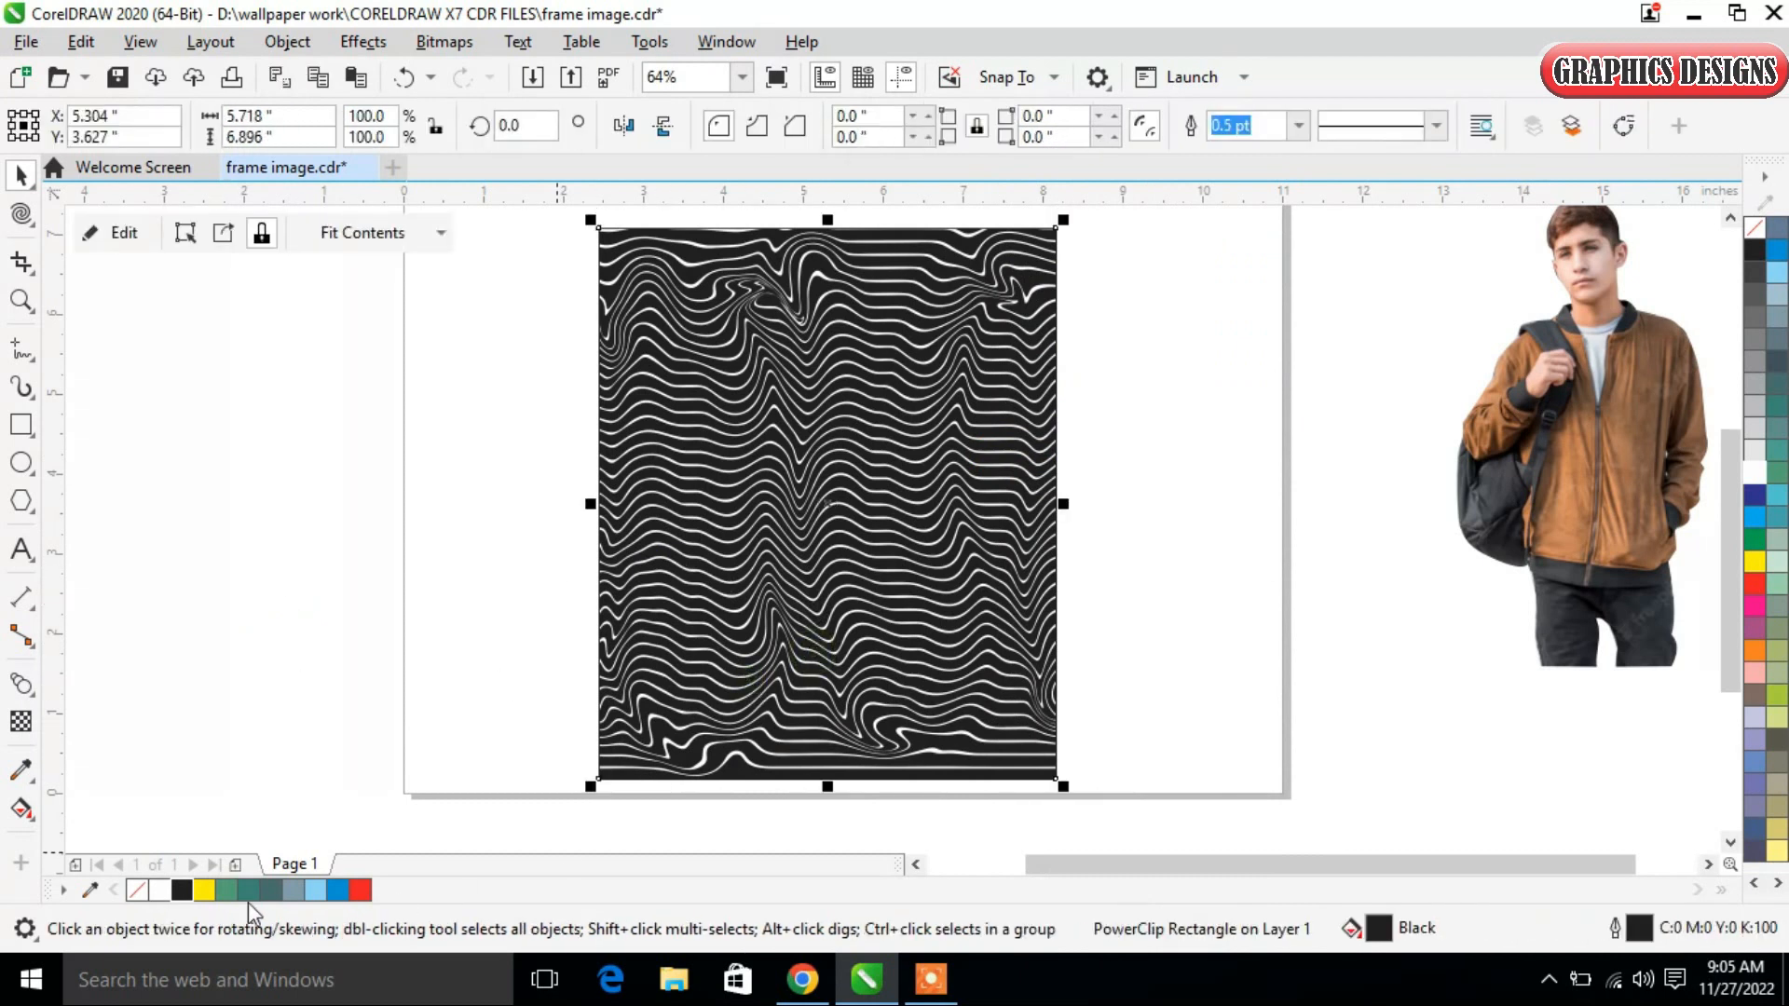
{"action": "left_click", "coordinate": [229, 890]}
{"action": "left_click", "coordinate": [259, 890]}
{"action": "left_click", "coordinate": [296, 892]}
{"action": "left_click", "coordinate": [316, 889]}
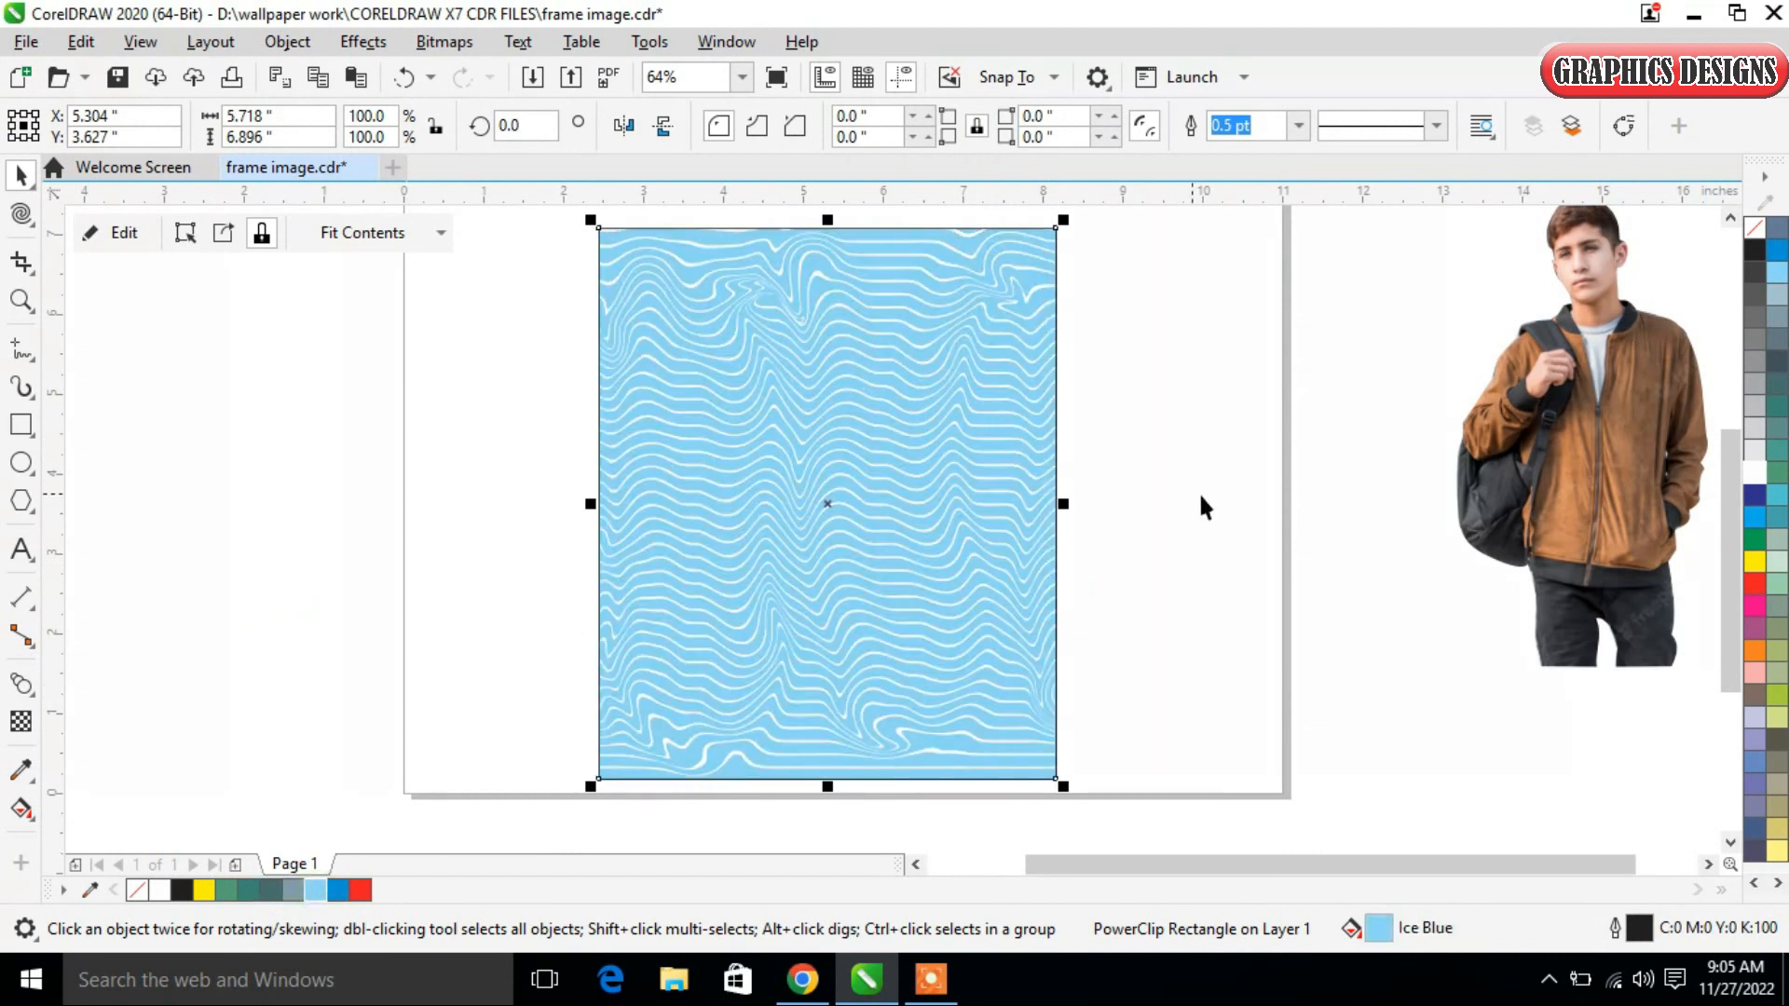
Move the cut-out photo of the young man onto the blue patterned rectangle, with his legs at its lower edge.
{"action": "left_click", "coordinate": [1240, 497]}
{"action": "left_click_drag", "start_coordinate": [1558, 318], "coordinate": [814, 434]}
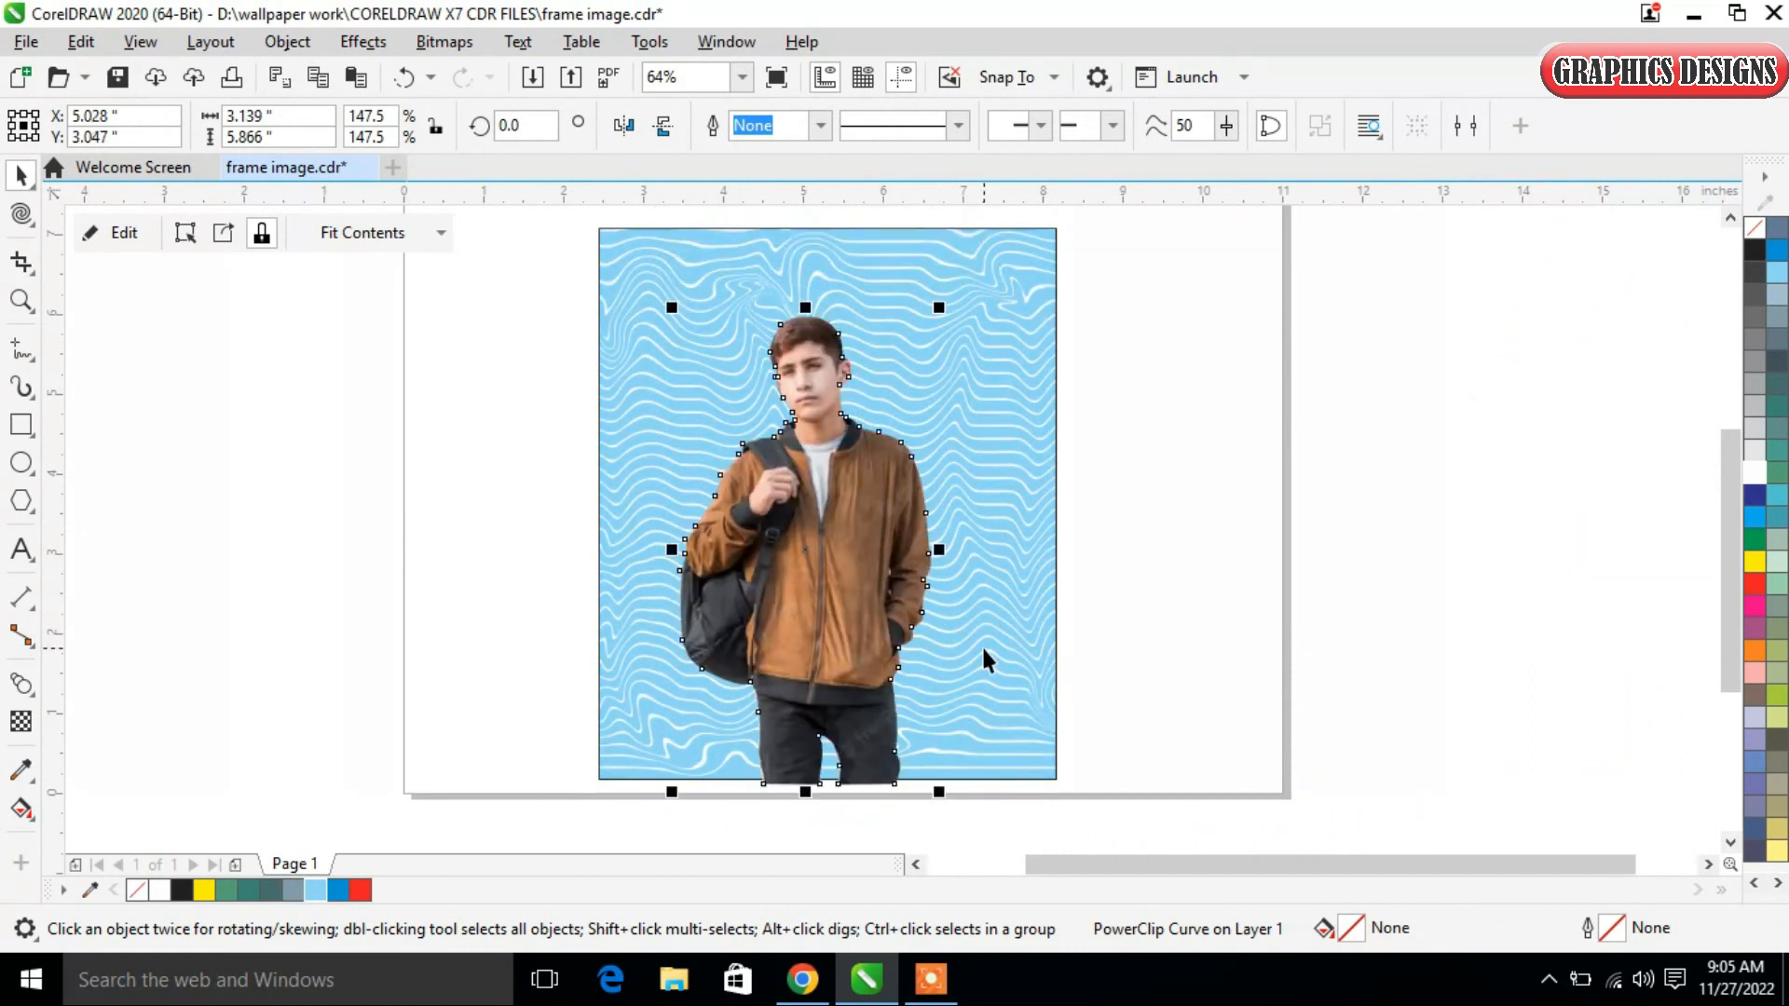
Give the young man's cut-out photo a 4.0 pt outline and color it Ice Blue.
{"action": "left_click", "coordinate": [822, 123]}
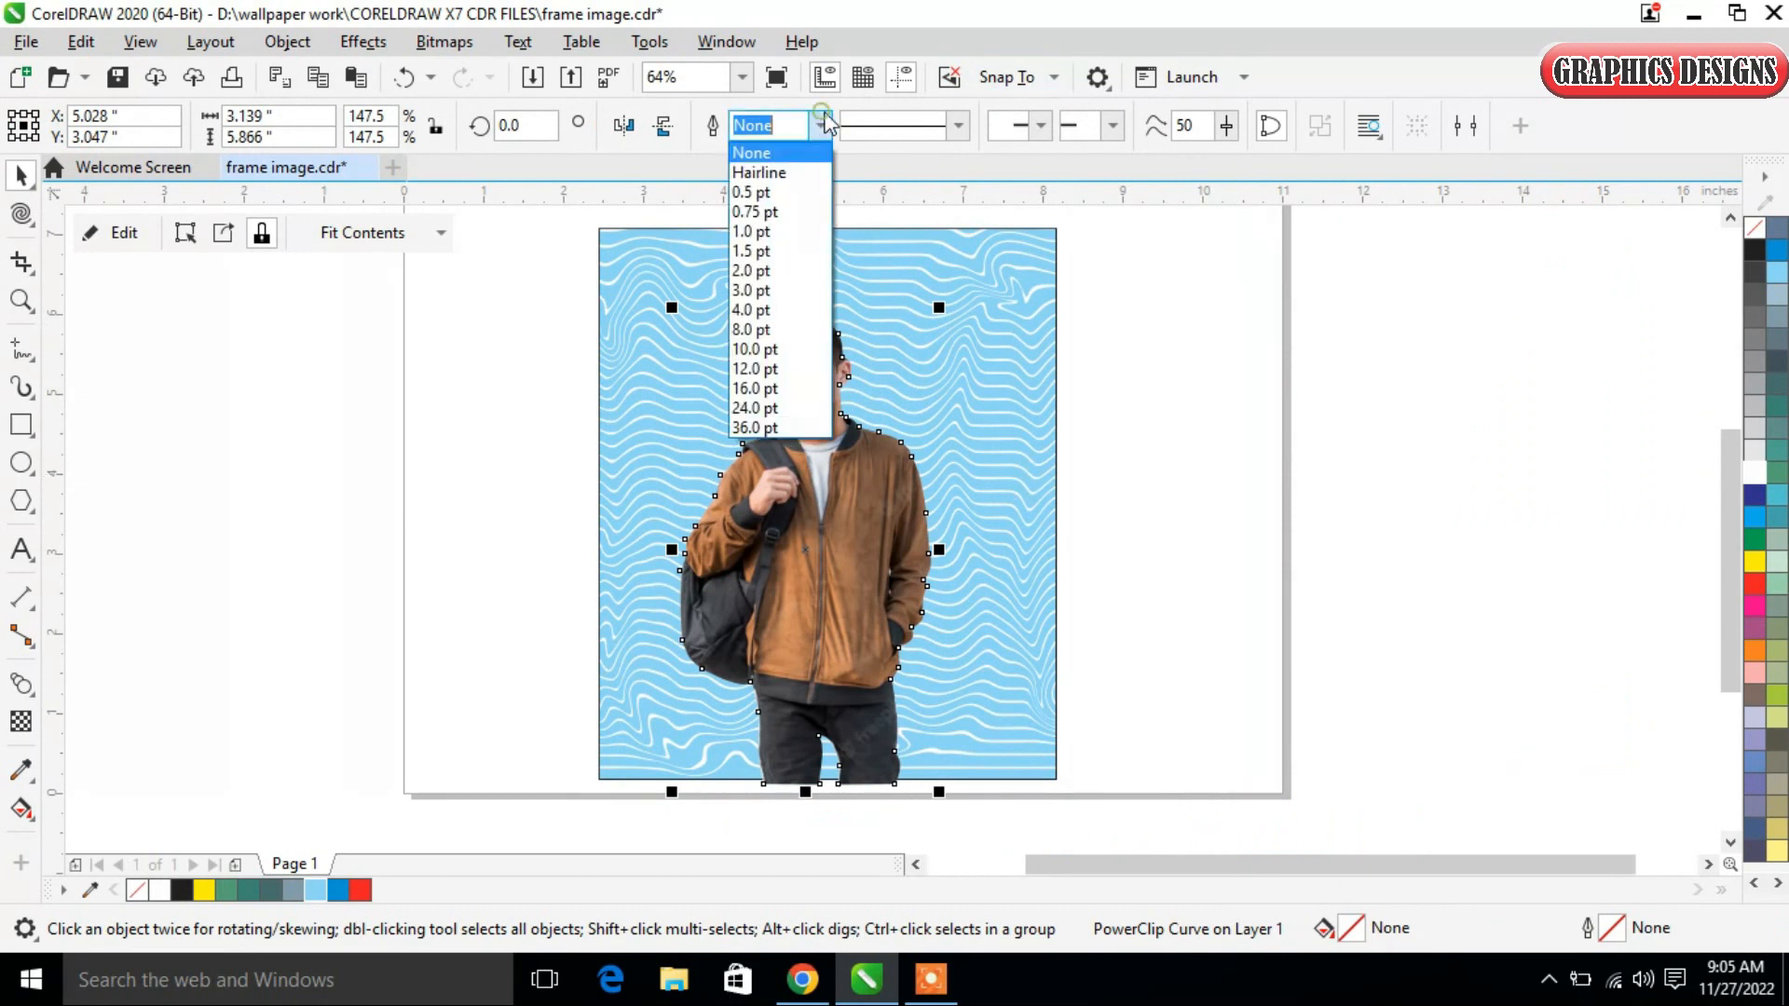
{"action": "left_click", "coordinate": [774, 301]}
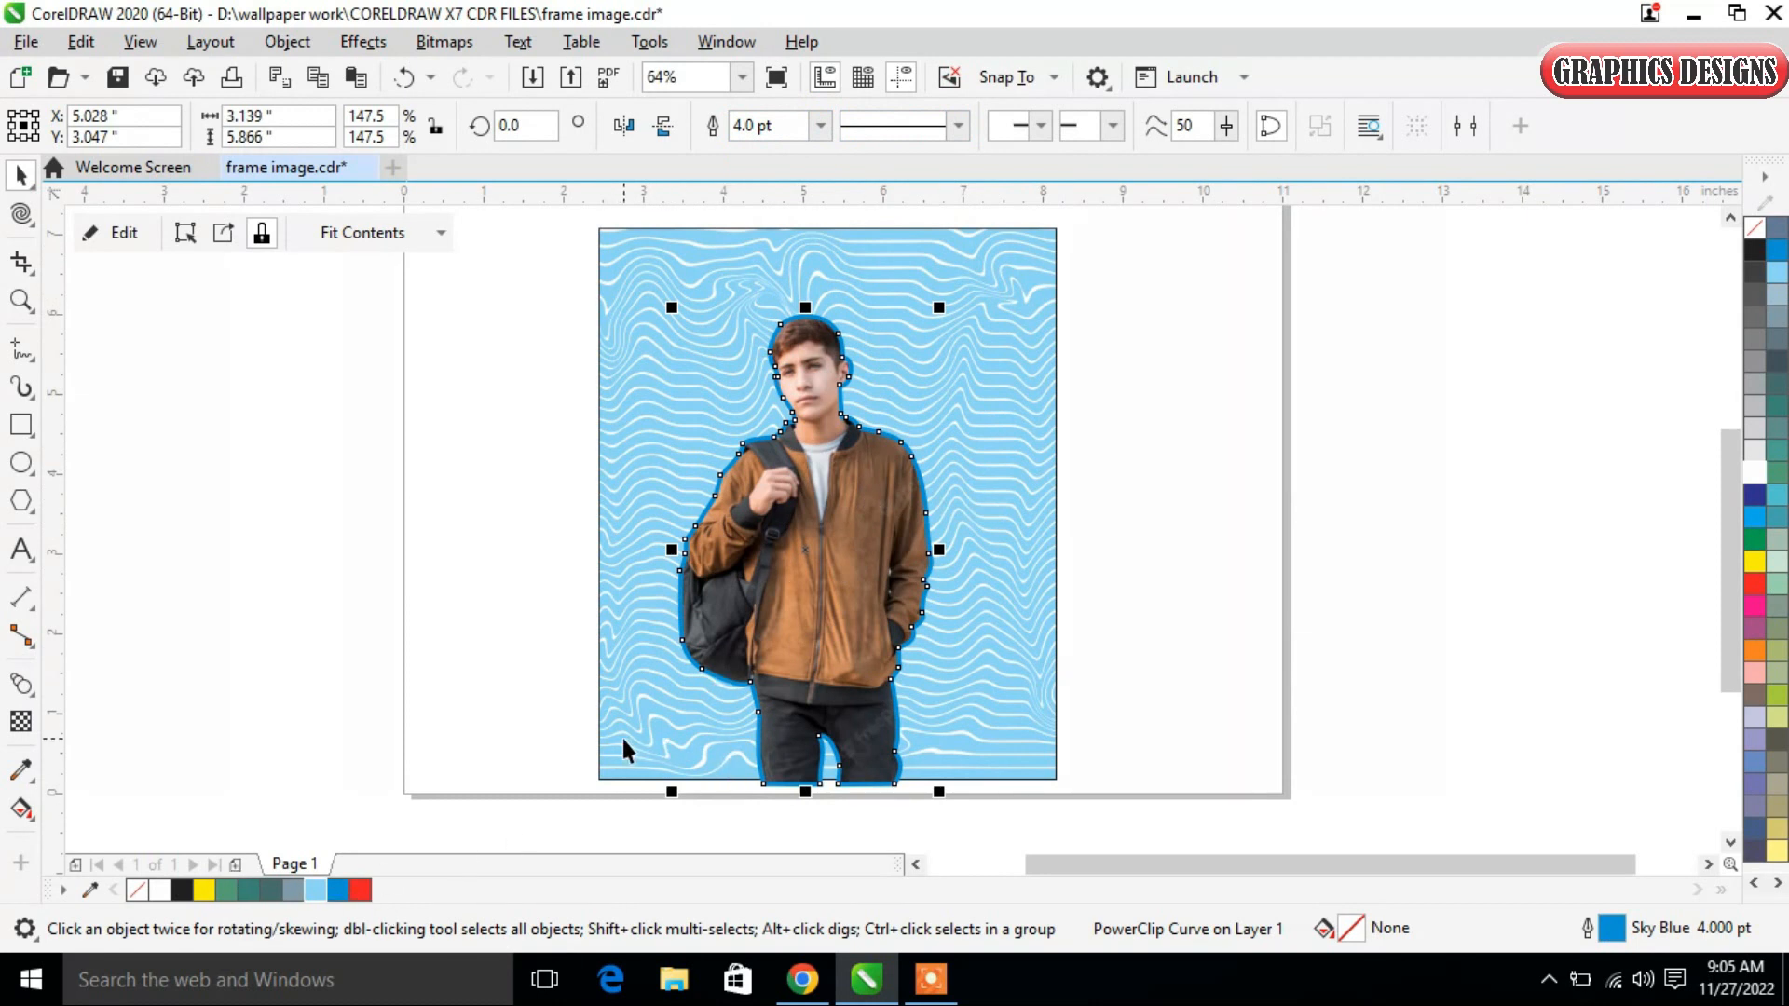
{"action": "right_click", "coordinate": [250, 890]}
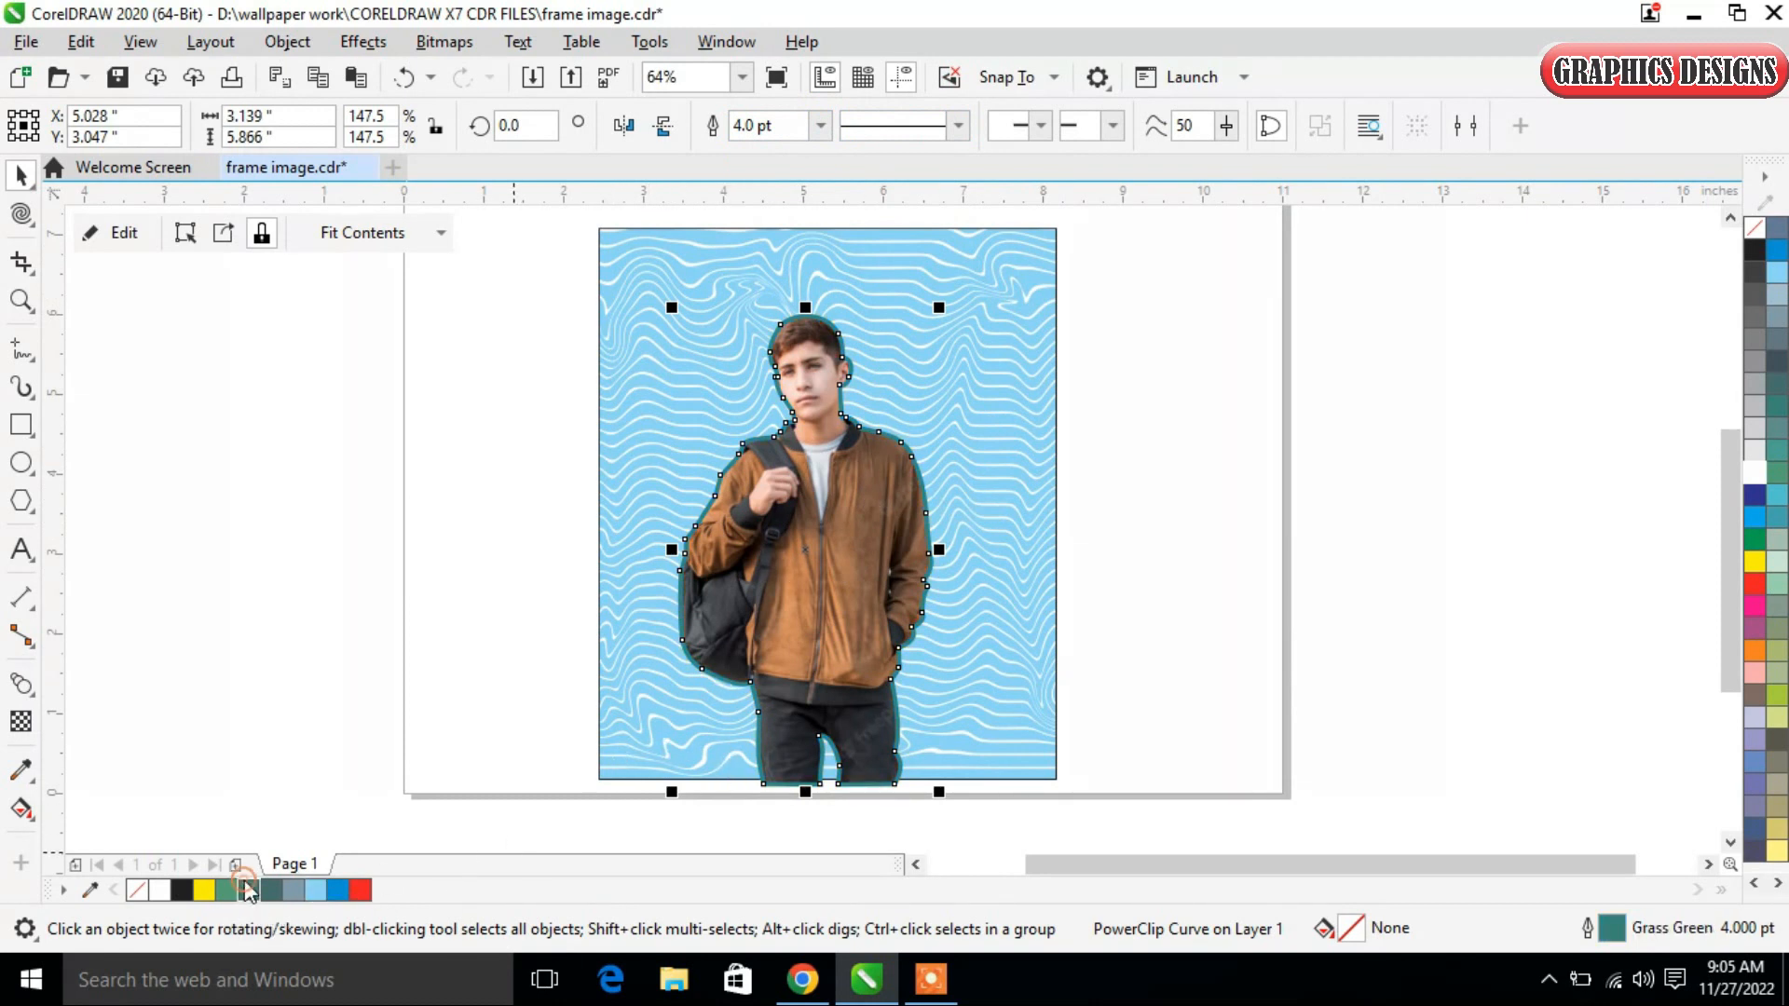
{"action": "right_click", "coordinate": [315, 890]}
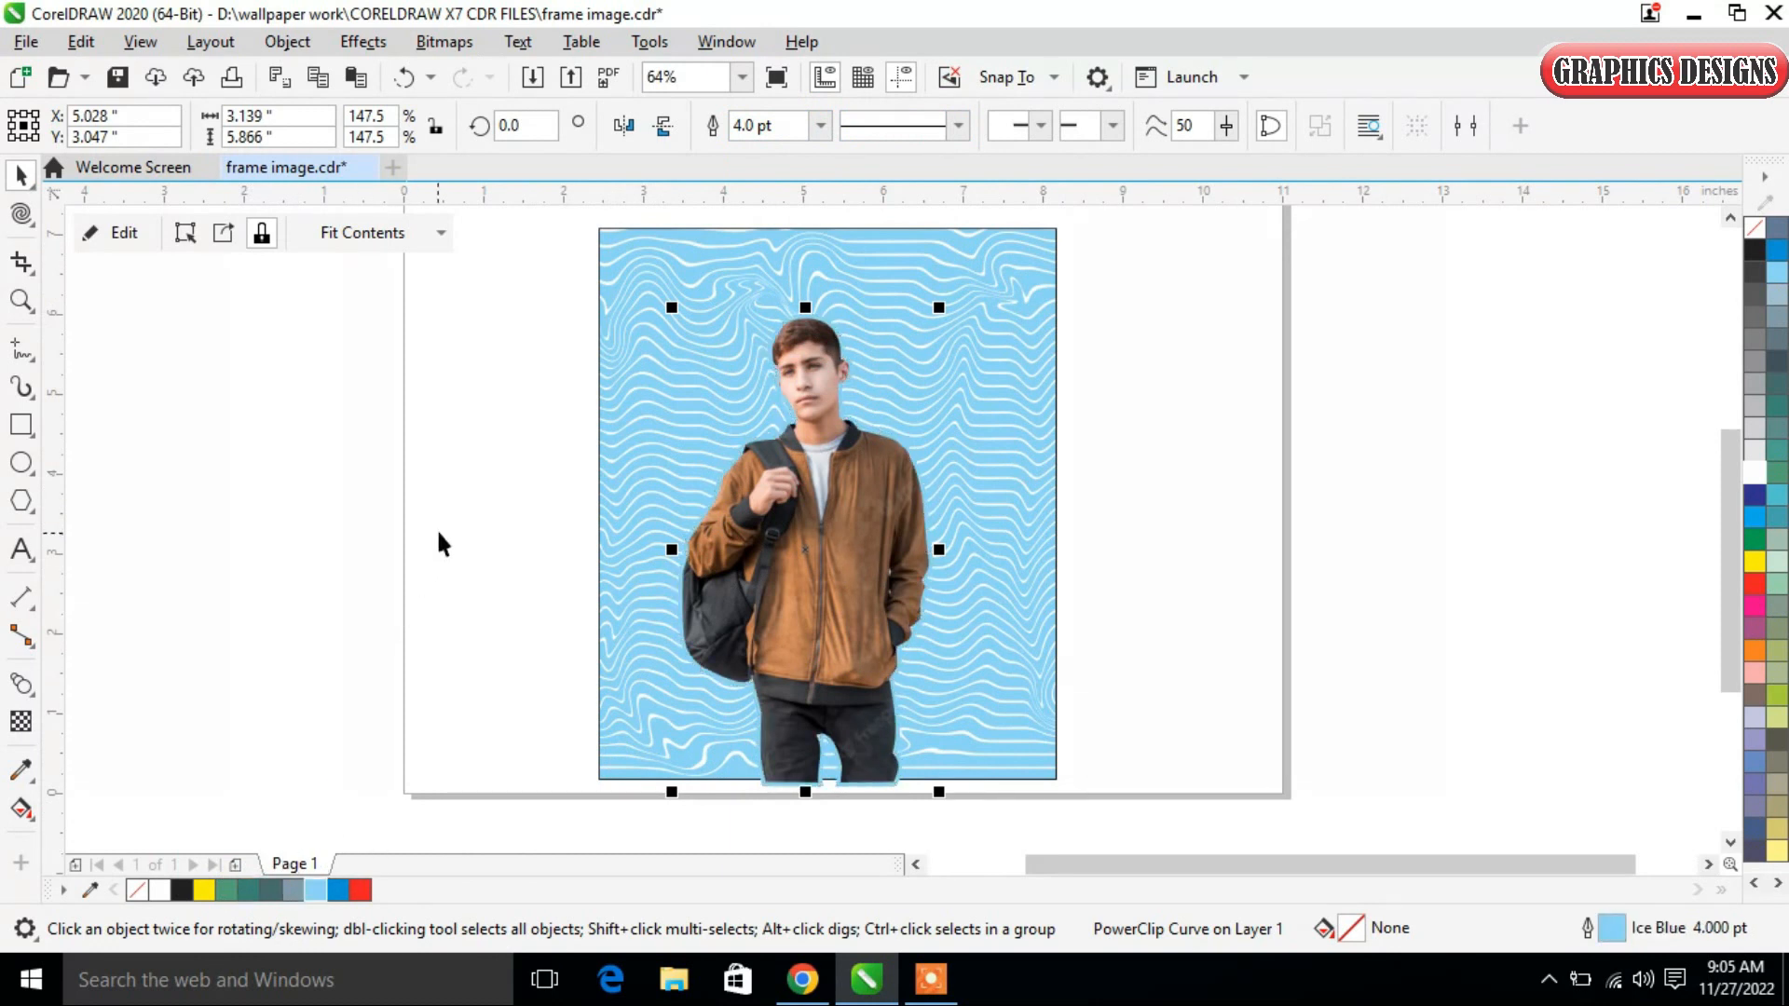
Enlarge the cut-out photo proportionally to about 3.6 by 6.7 inches and move it up so the legs end at the rectangle's lower edge.
{"action": "left_click_drag", "start_coordinate": [938, 306], "coordinate": [977, 264]}
{"action": "left_click_drag", "start_coordinate": [844, 488], "coordinate": [836, 450]}
{"action": "left_click", "coordinate": [1238, 489]}
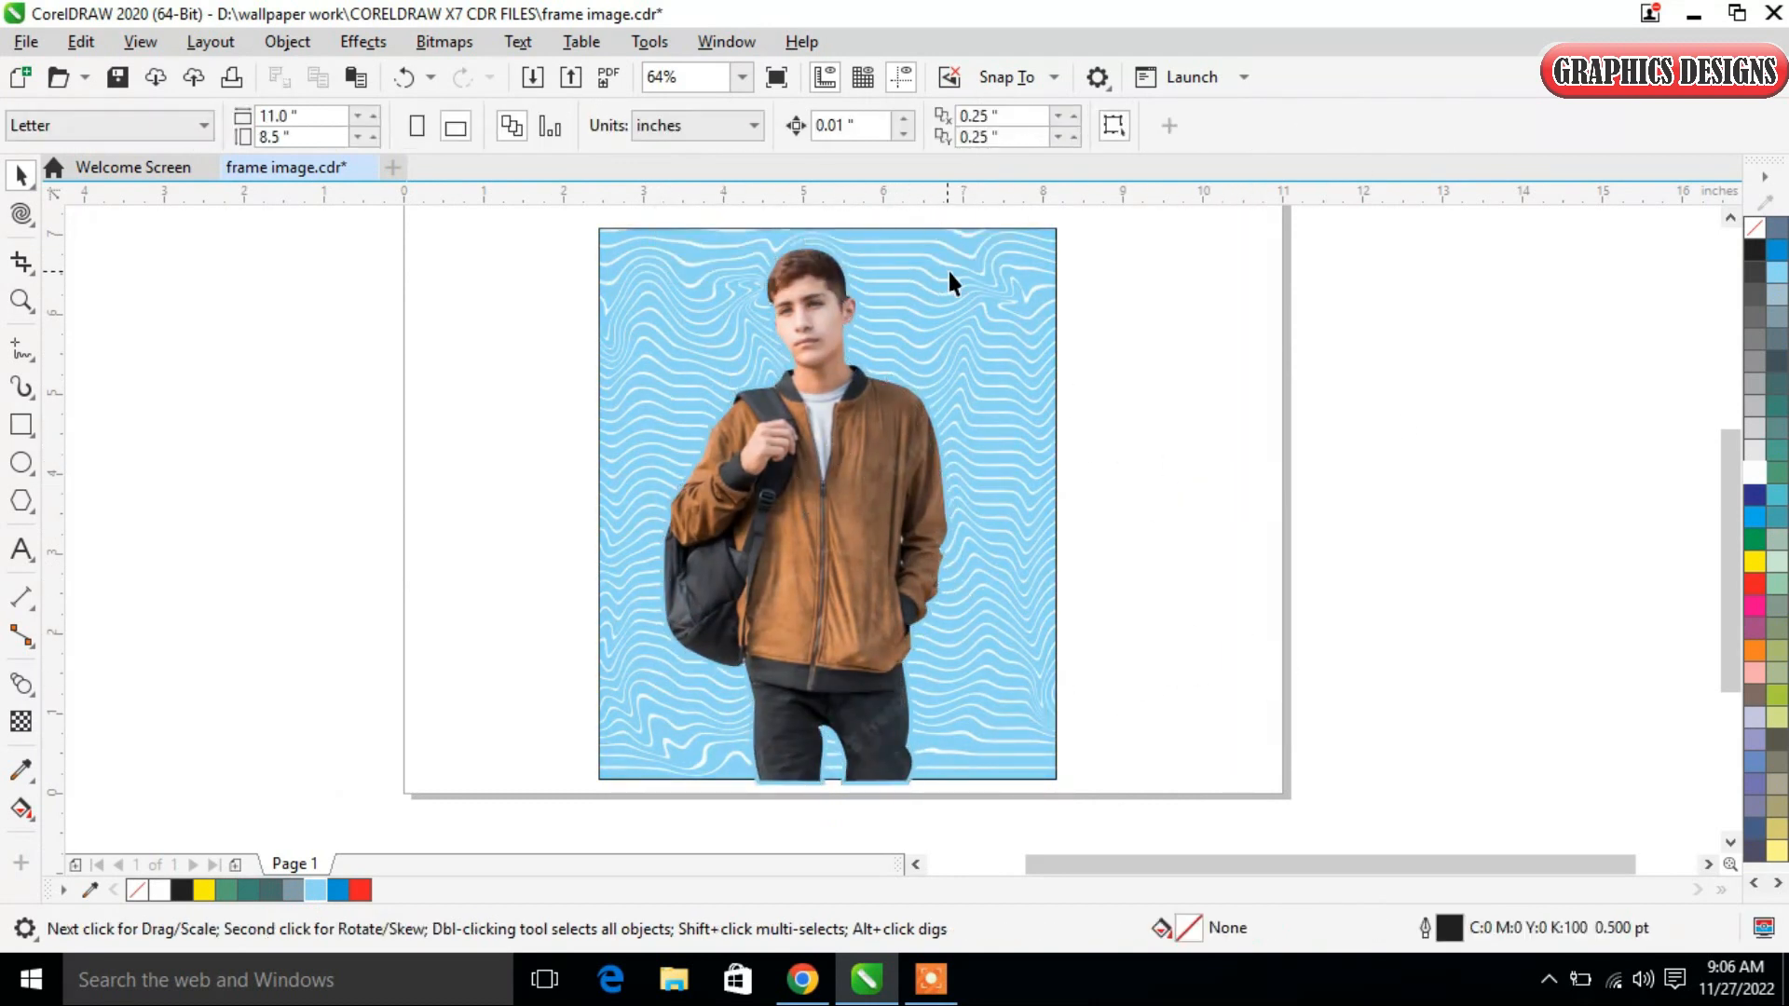
Open the patterned rectangle's PowerClip contents for editing and select the wavy line pattern.
{"action": "left_click", "coordinate": [957, 352]}
{"action": "right_click", "coordinate": [1006, 260]}
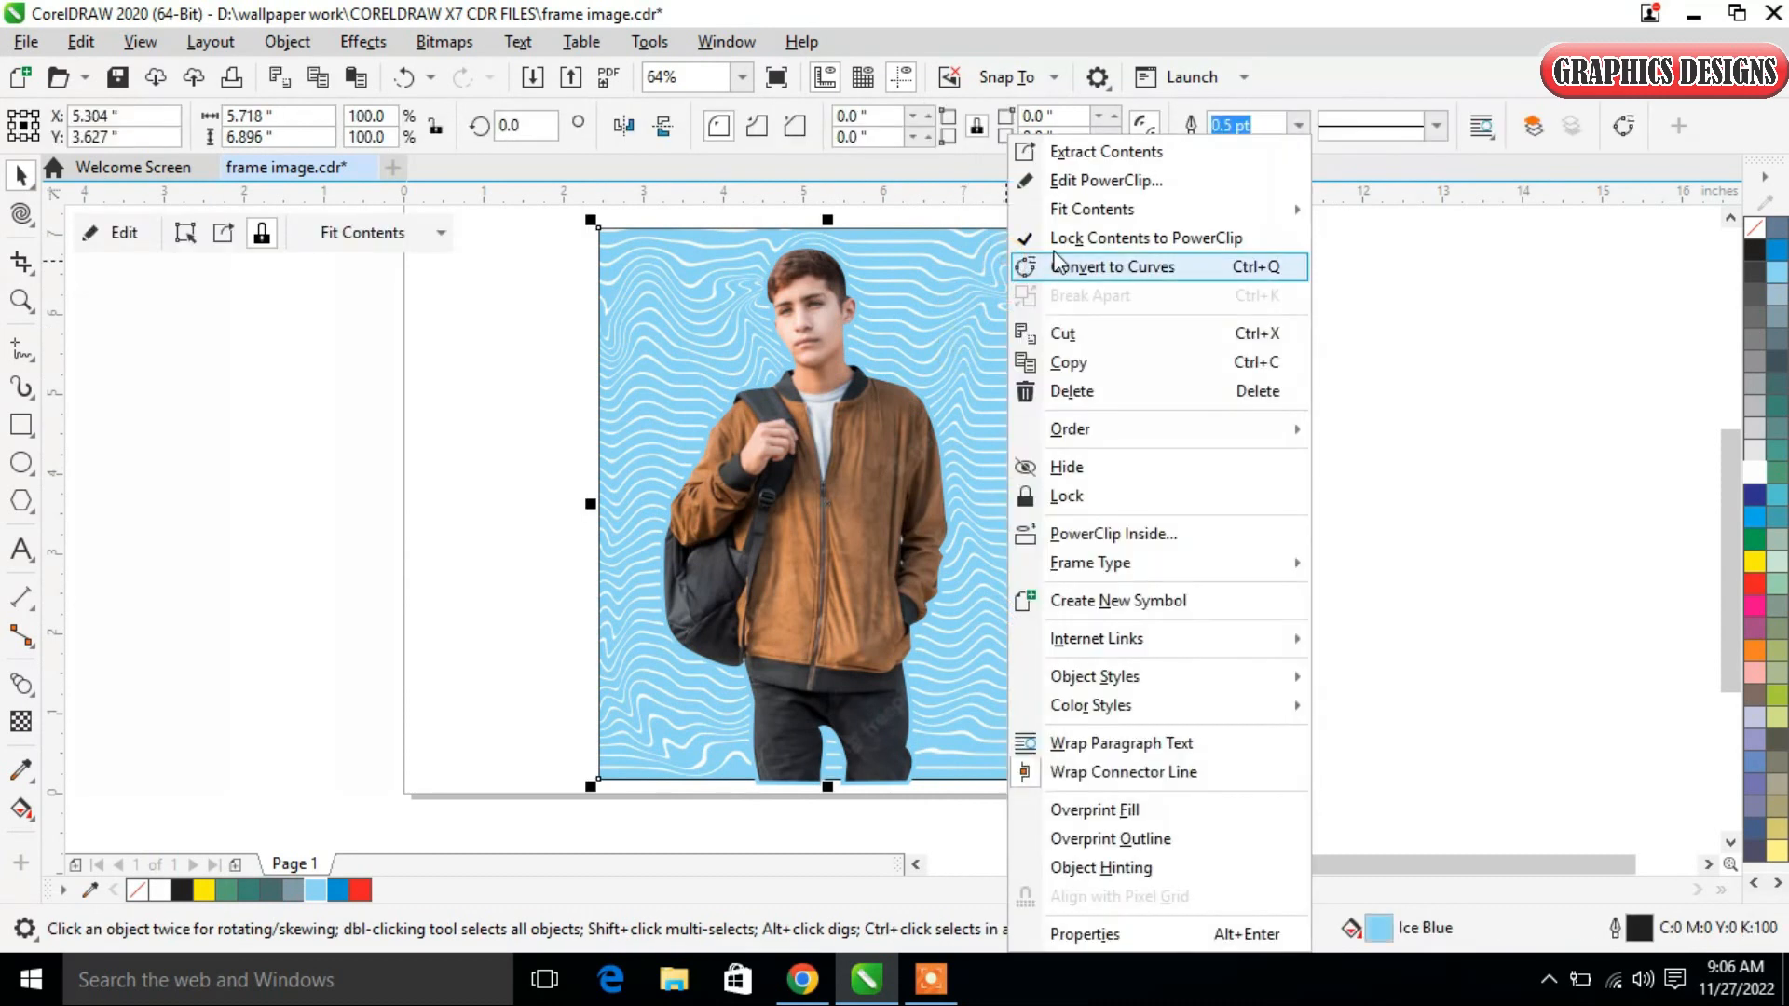
{"action": "left_click", "coordinate": [1078, 181]}
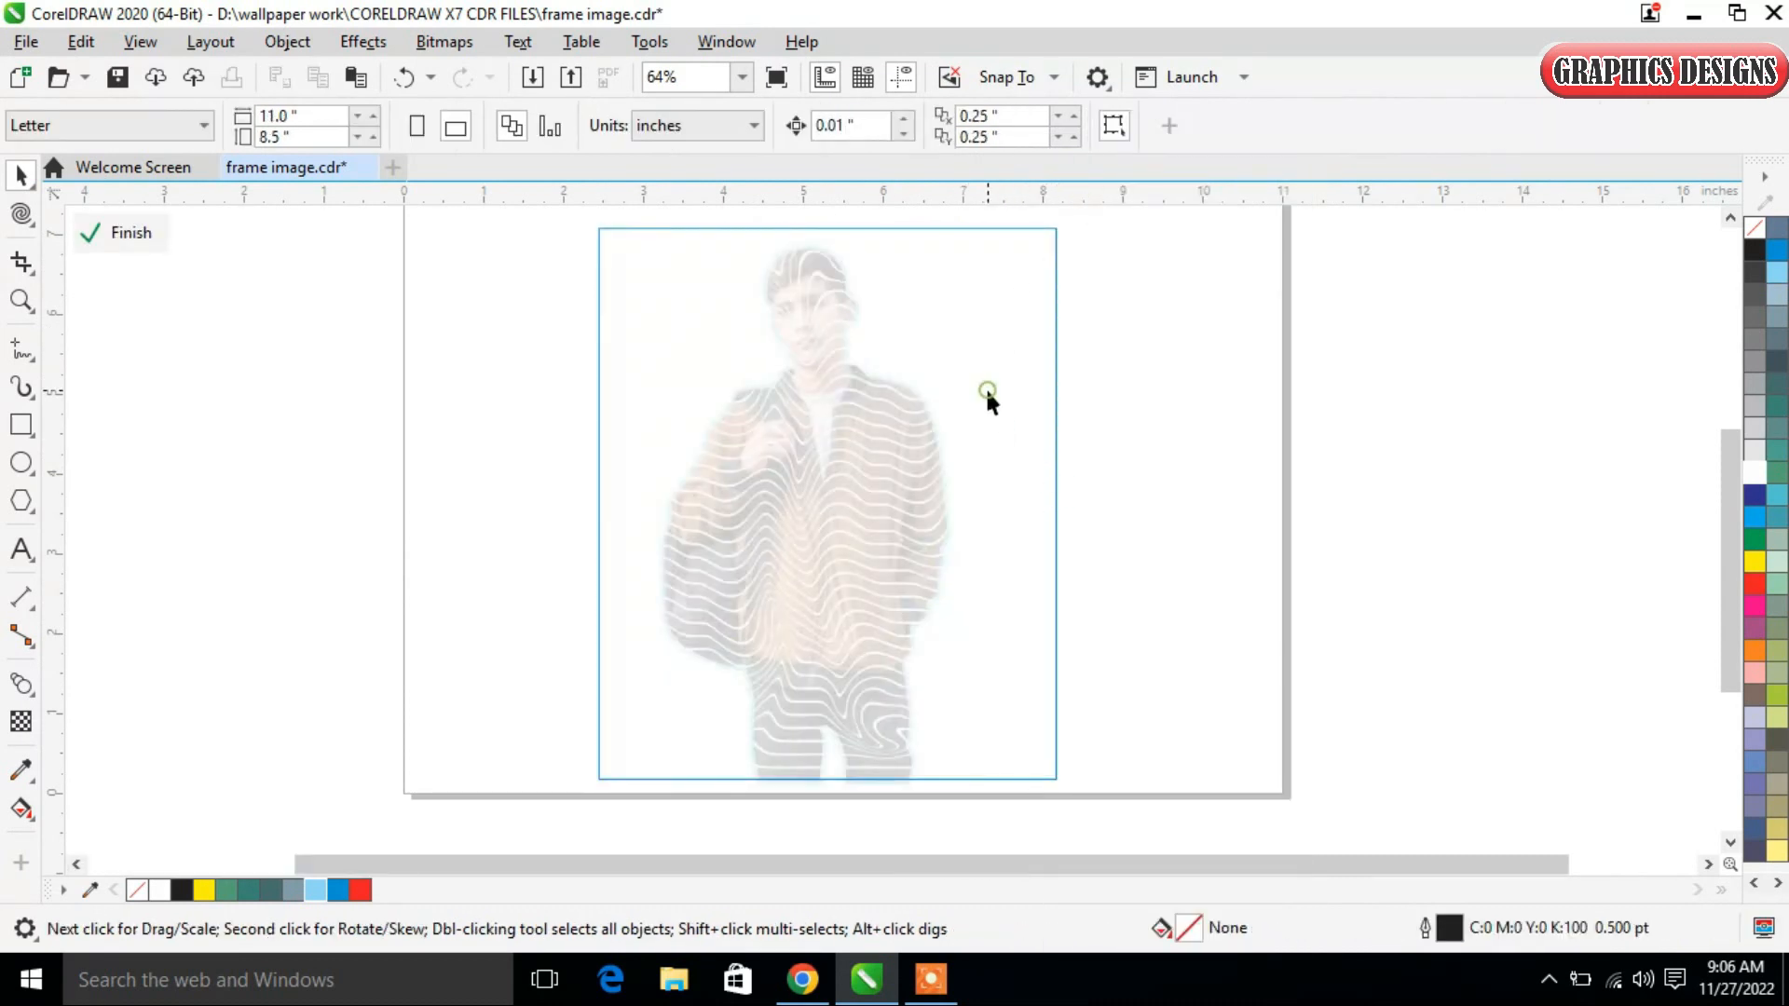
{"action": "left_click", "coordinate": [1061, 598]}
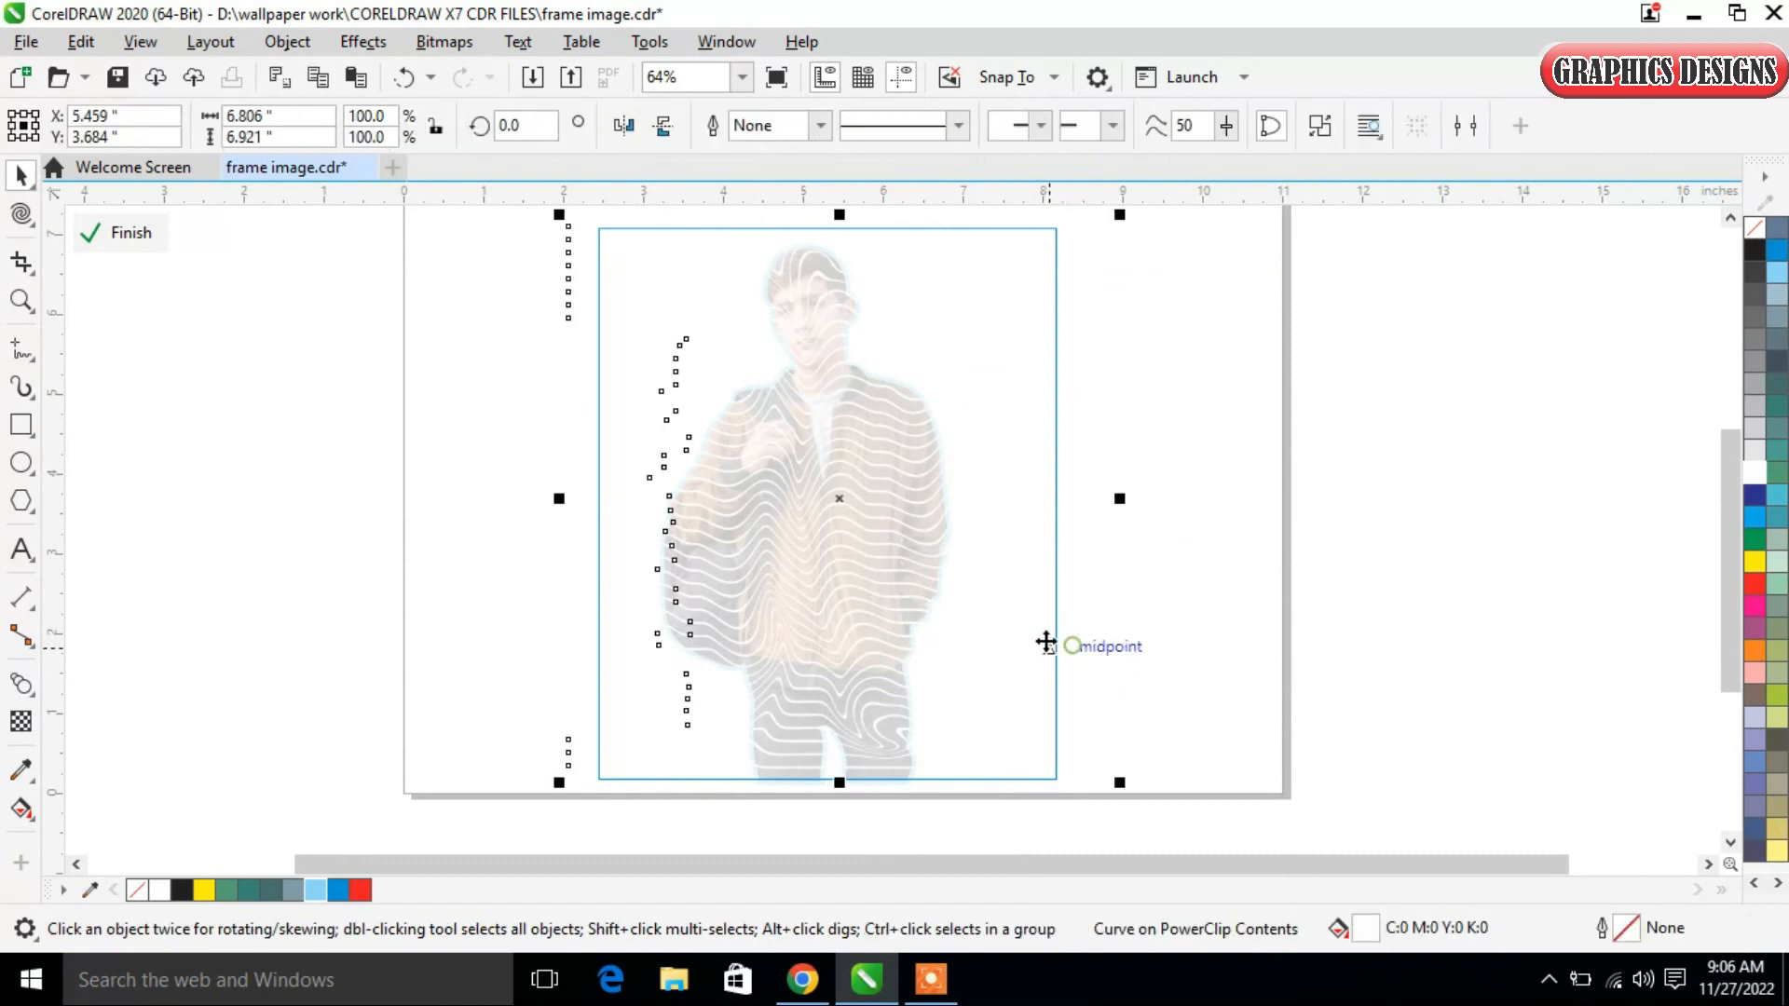
Try Ice Blue and Sky Blue outlines on the wavy line pattern and undo them.
{"action": "right_click", "coordinate": [322, 891]}
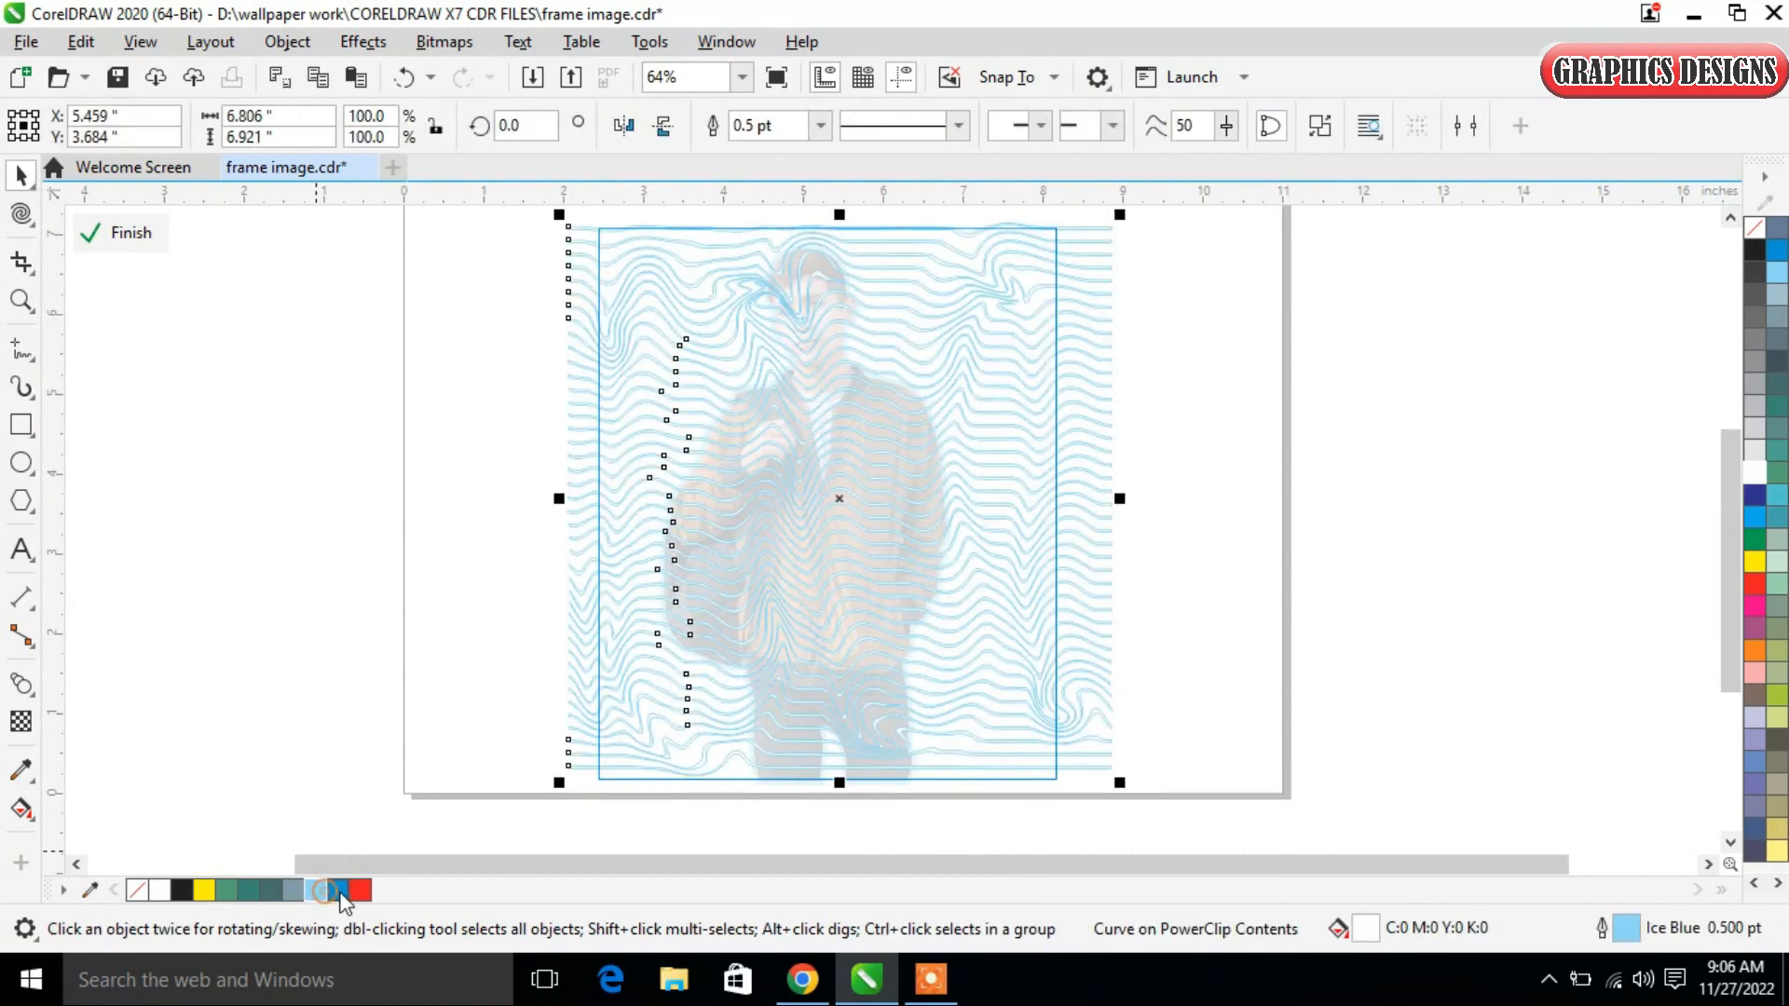
{"action": "right_click", "coordinate": [342, 890]}
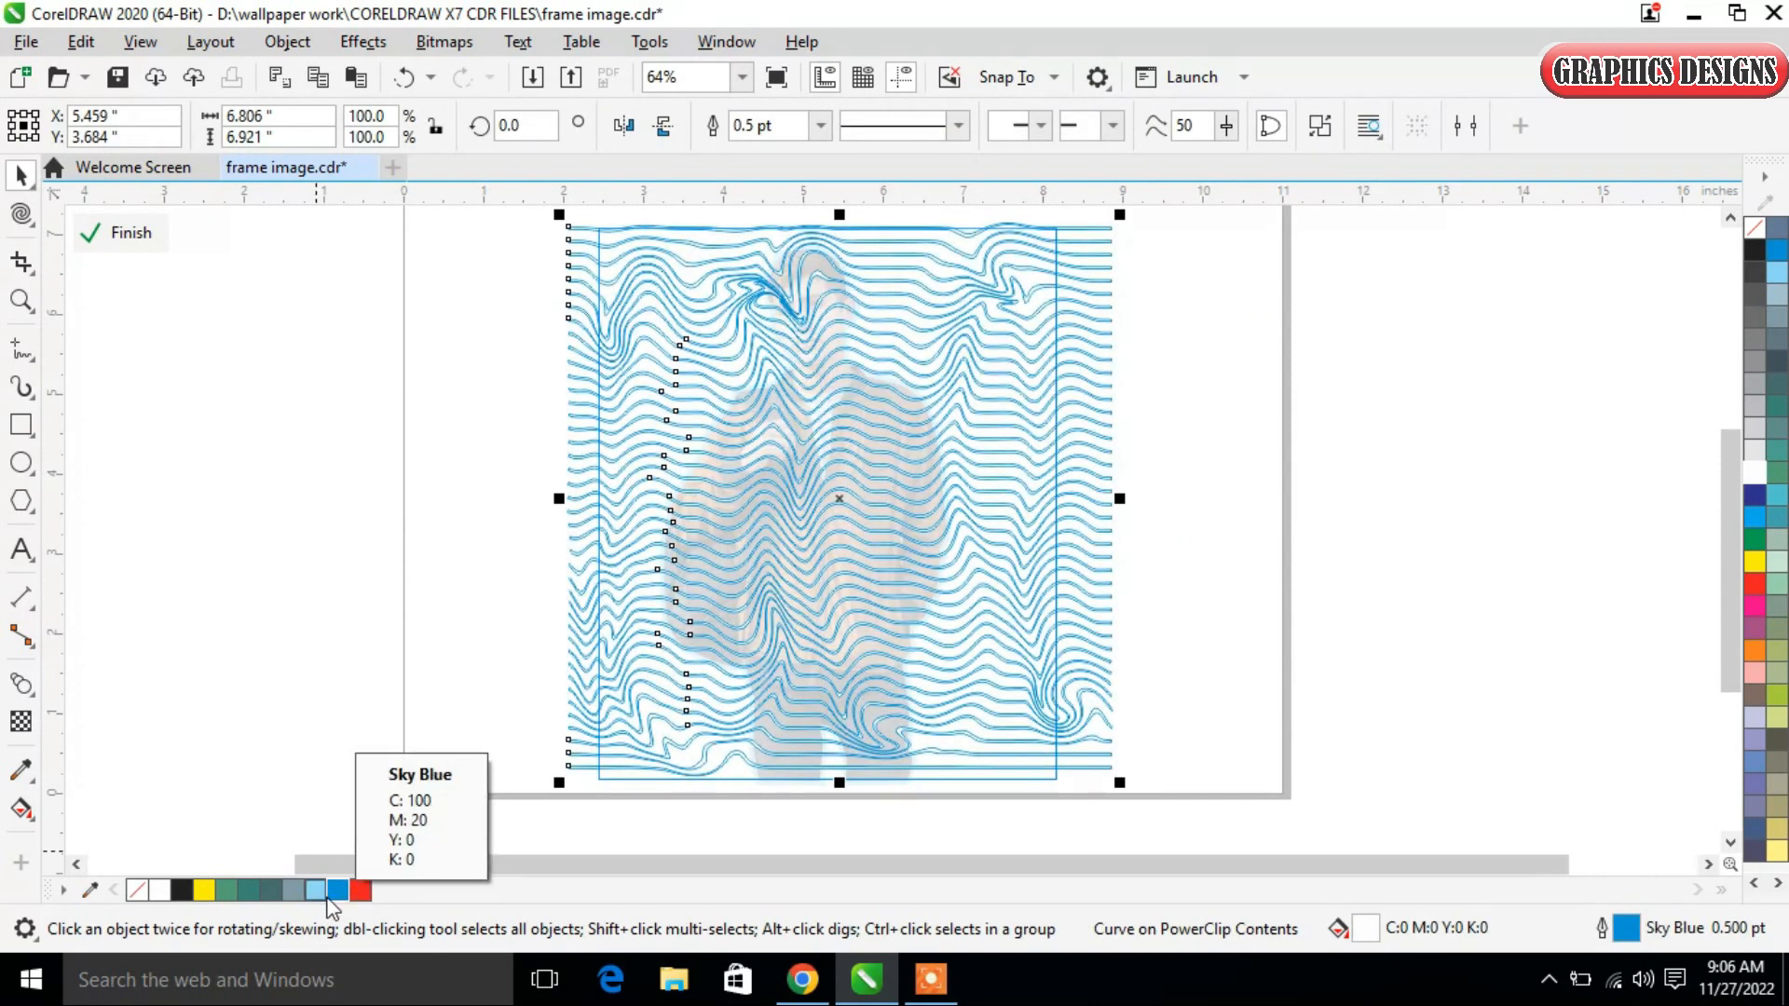
{"action": "right_click", "coordinate": [313, 891]}
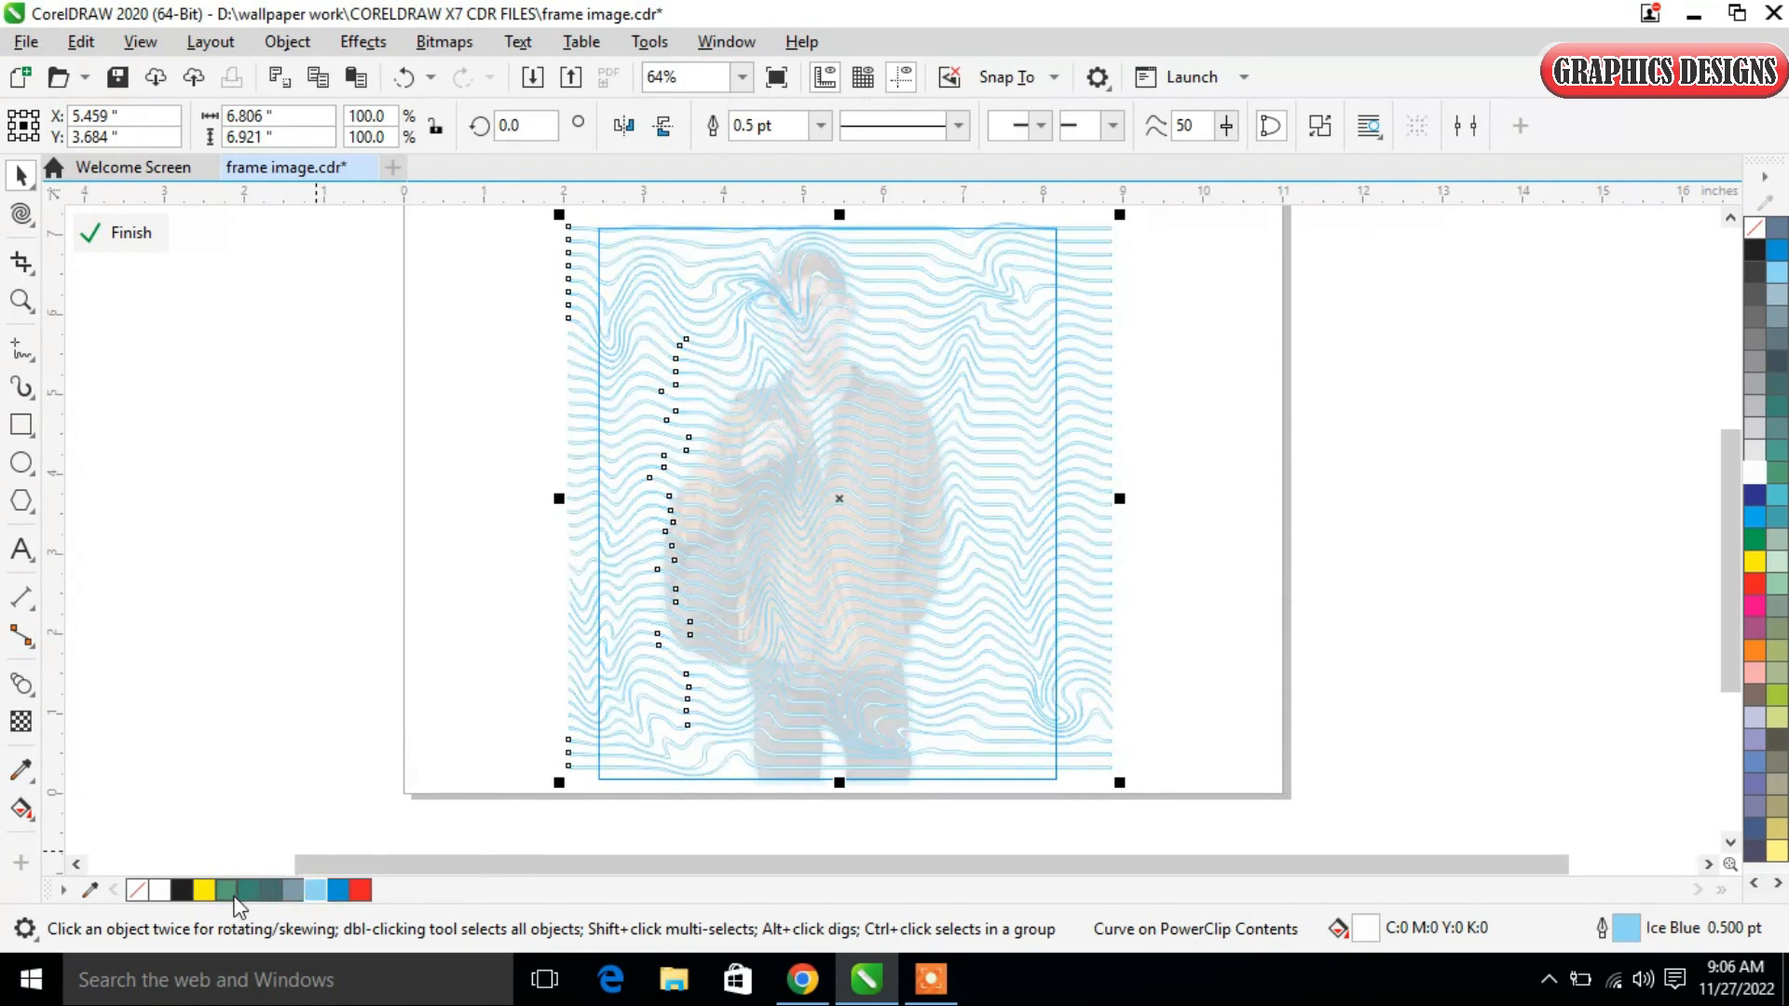
{"action": "key", "text": "ctrl+z"}
{"action": "key", "text": "ctrl+z"}
{"action": "key", "text": "ctrl+z"}
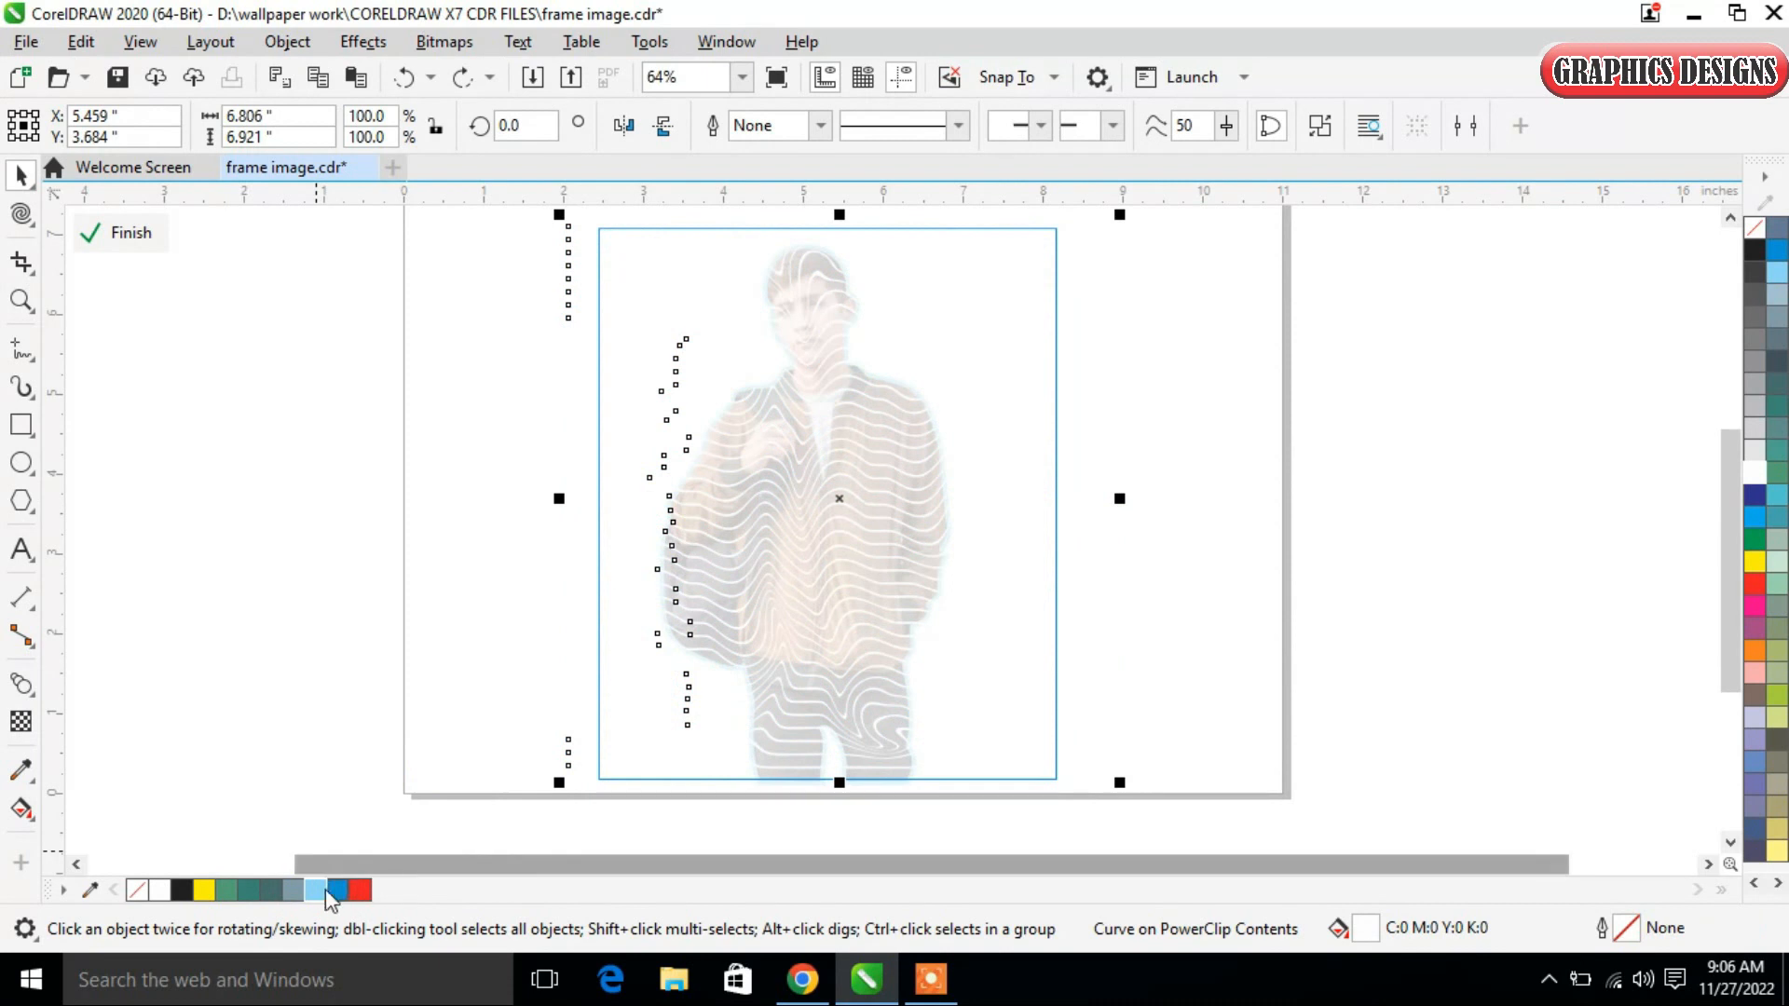
Try Ice Blue and Red fills on the wavy line pattern, settle on Spring Green, and finish editing the PowerClip.
{"action": "left_click", "coordinate": [317, 892]}
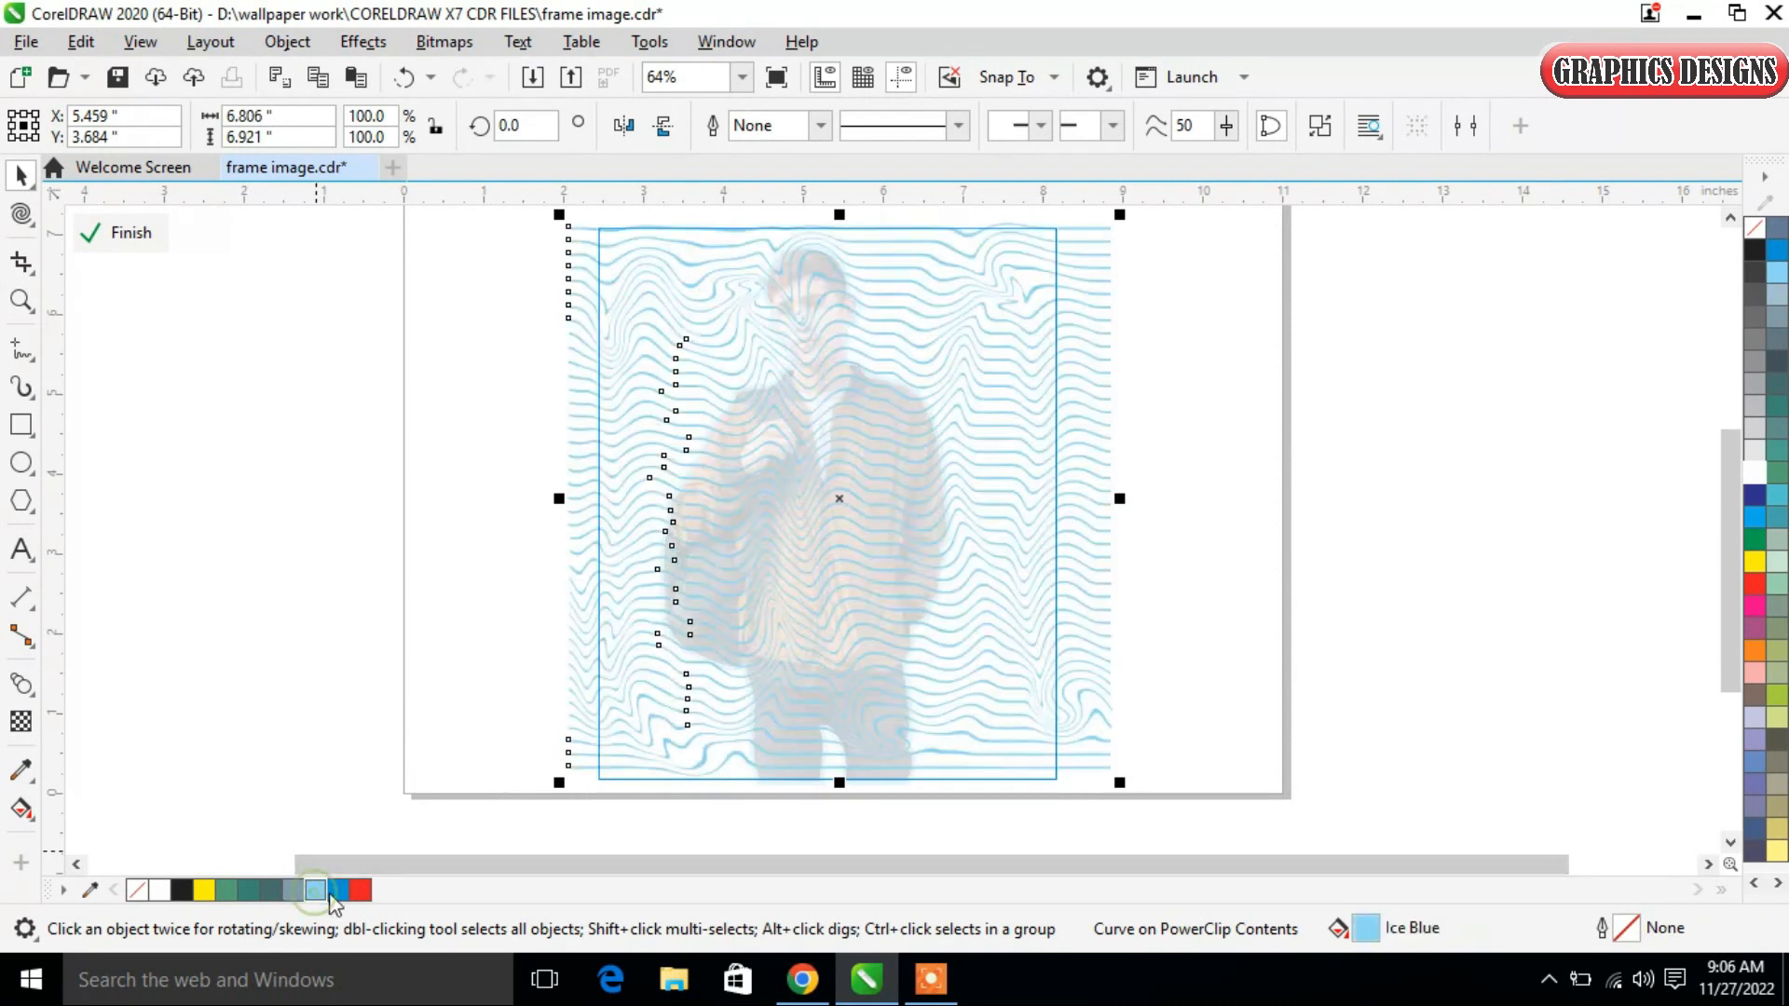
{"action": "left_click", "coordinate": [359, 891]}
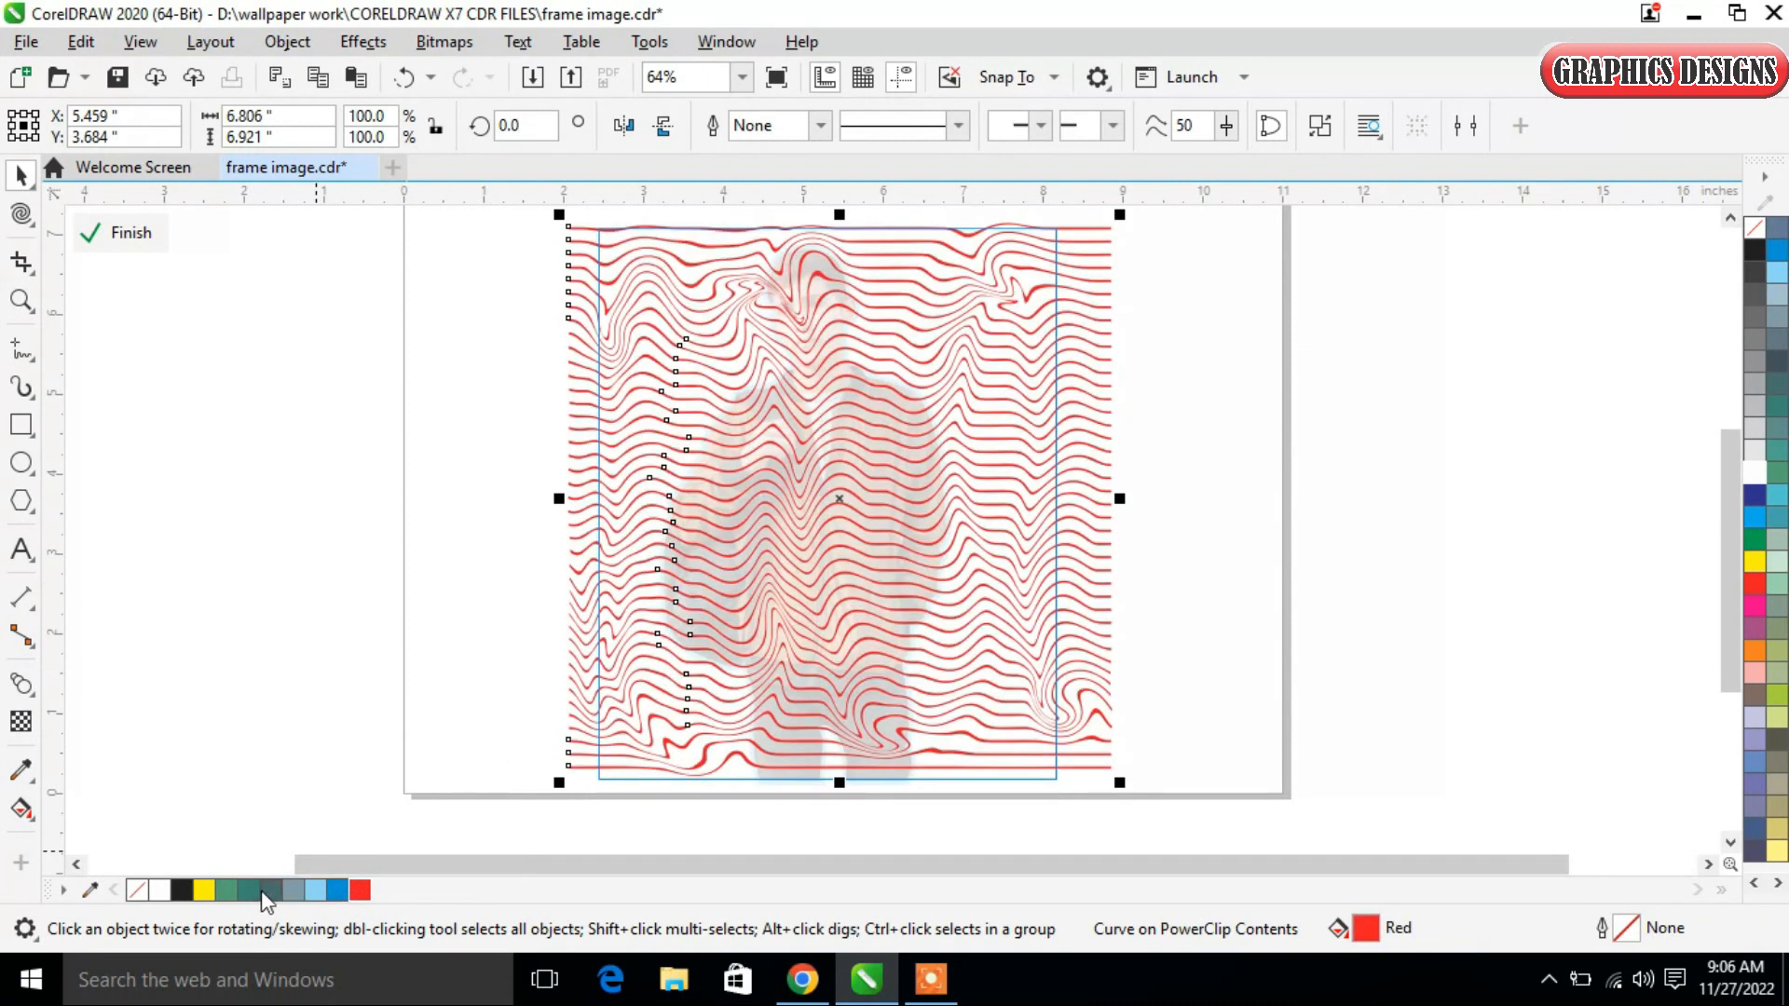
{"action": "left_click", "coordinate": [229, 892]}
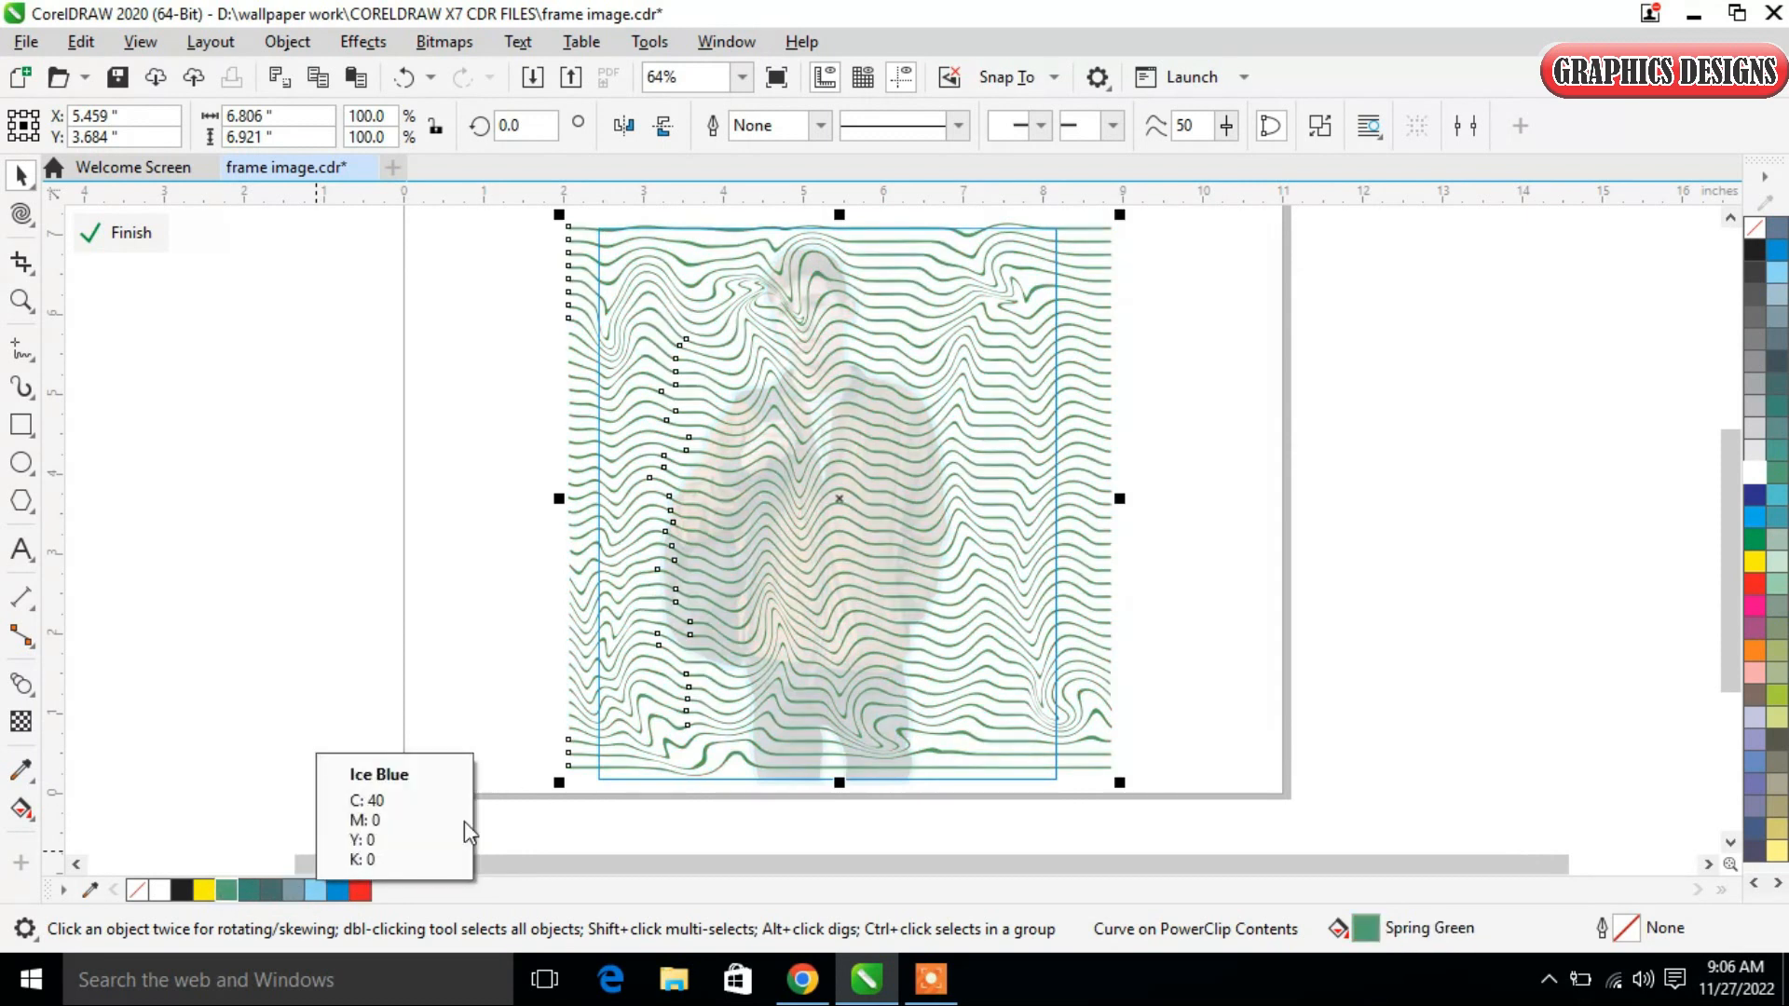
{"action": "right_click", "coordinate": [852, 326]}
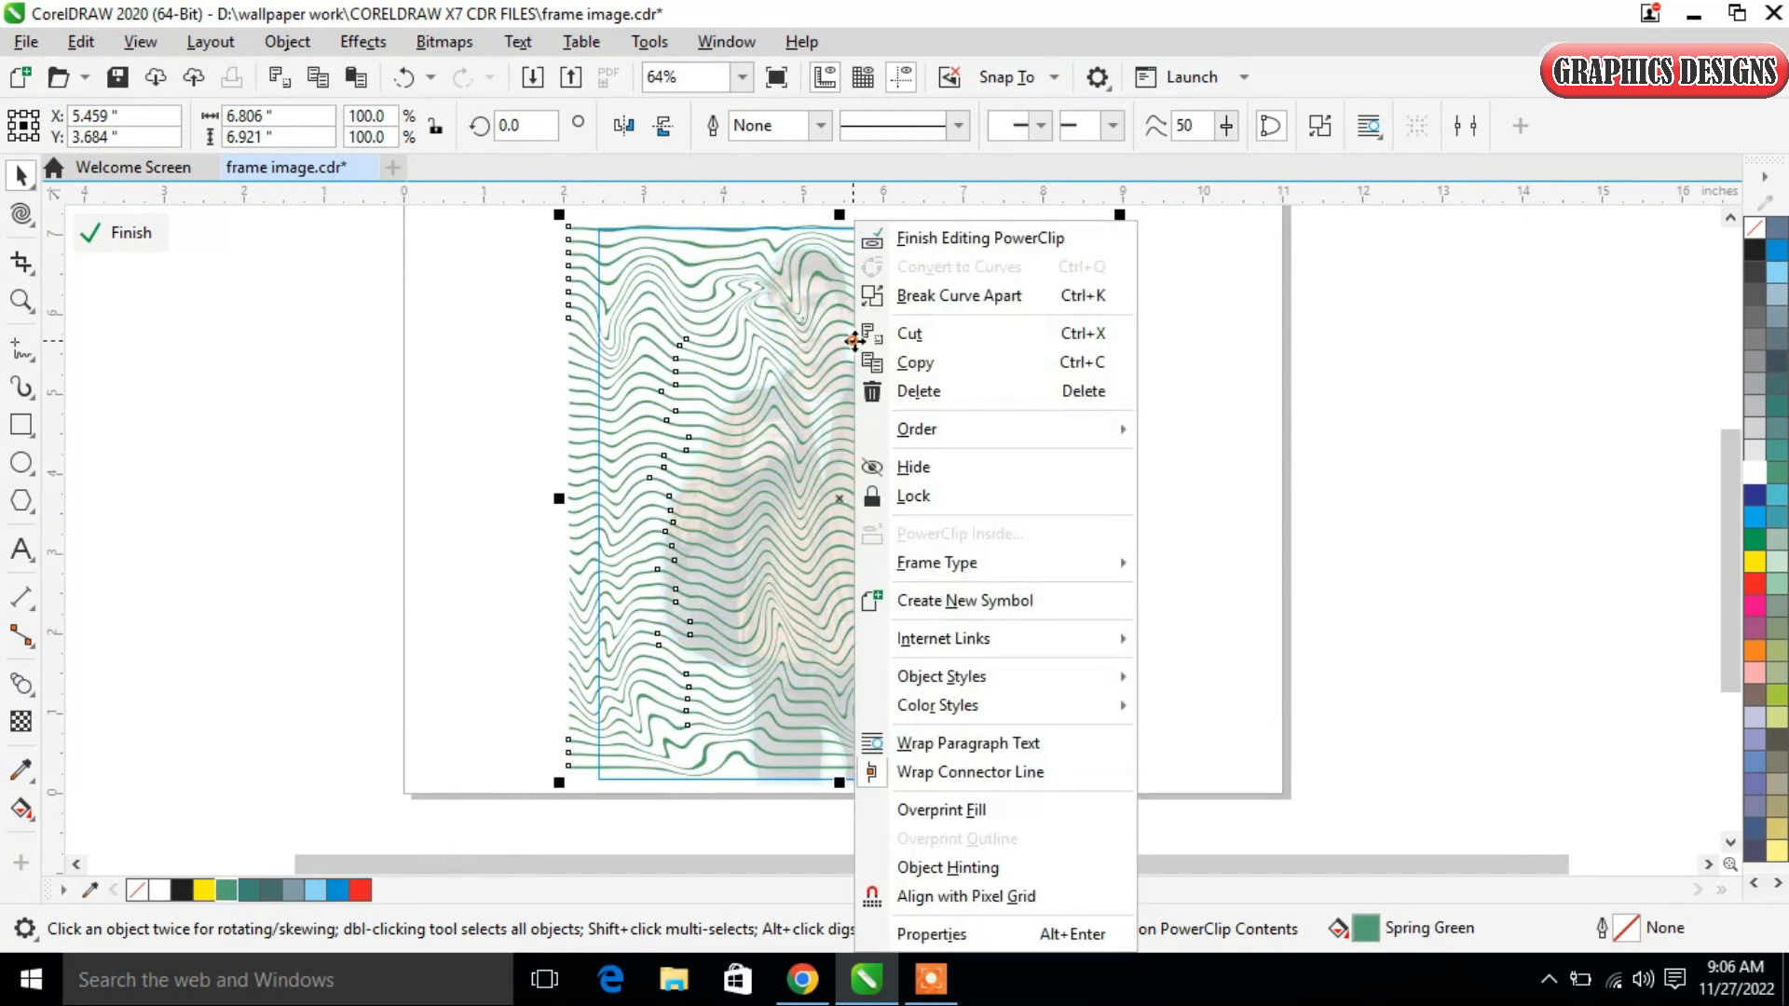
{"action": "left_click", "coordinate": [976, 240]}
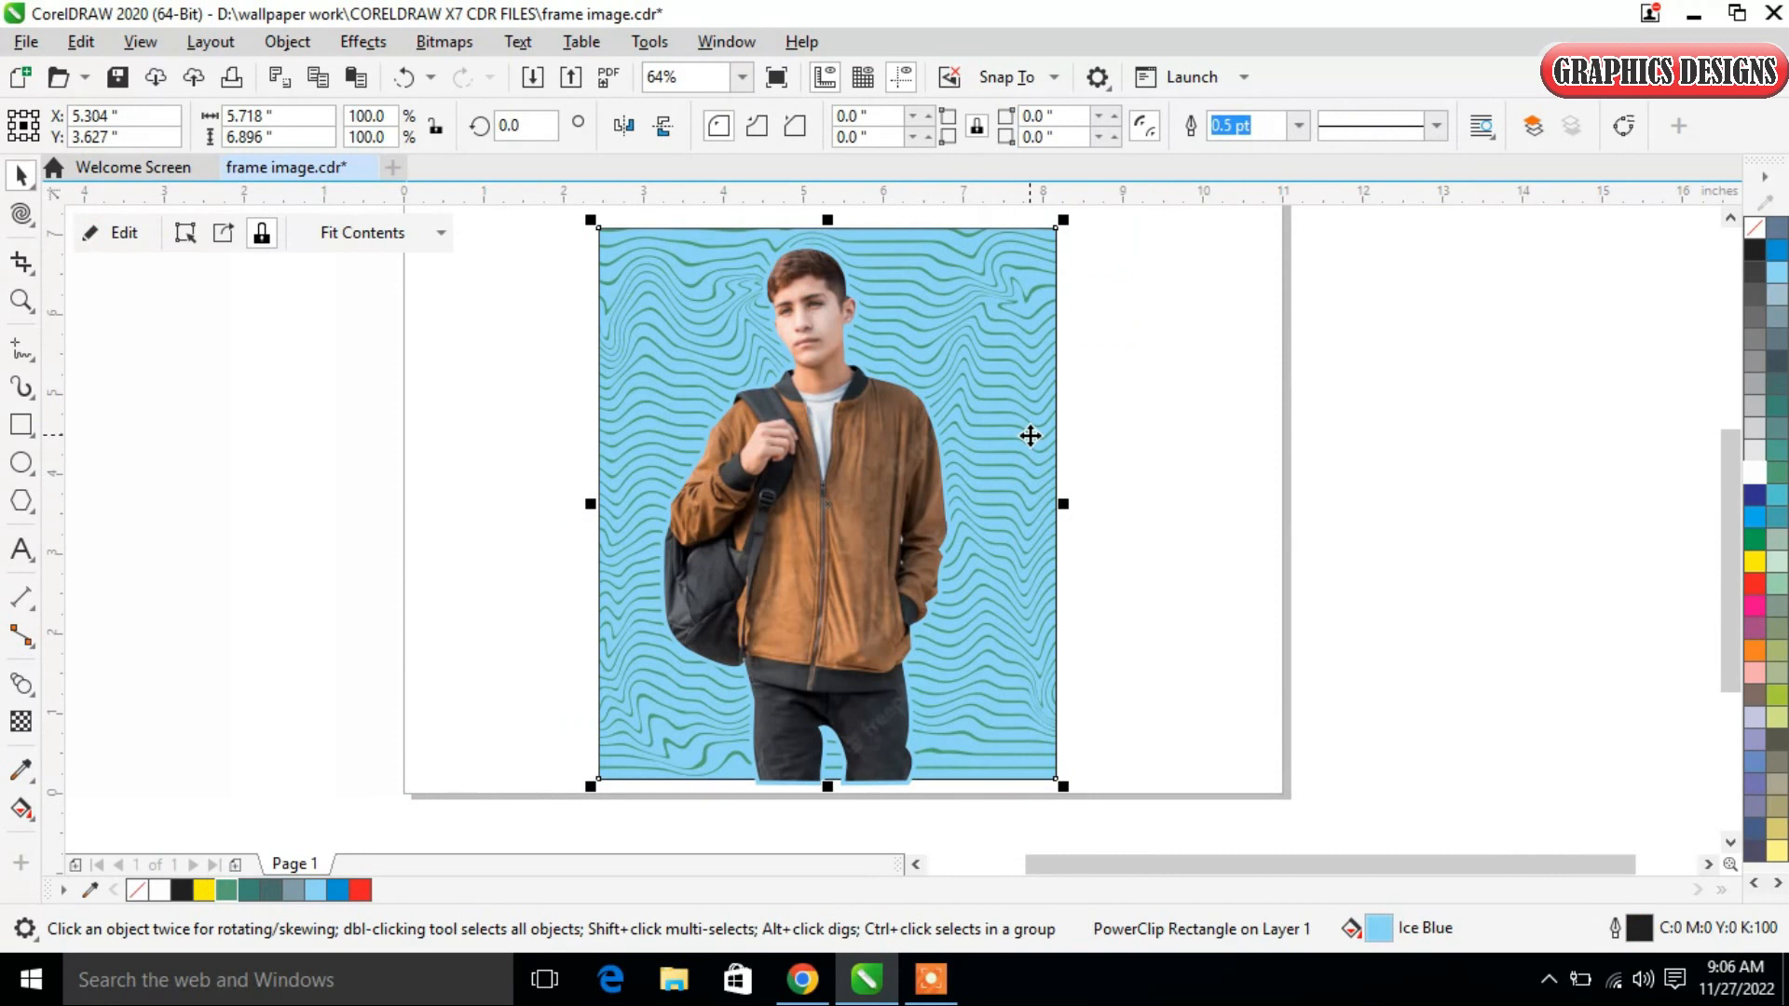
Try pale green, dark gray, teal, blue and purple fills on the patterned rectangle, ending with orange.
{"action": "left_click", "coordinate": [634, 710]}
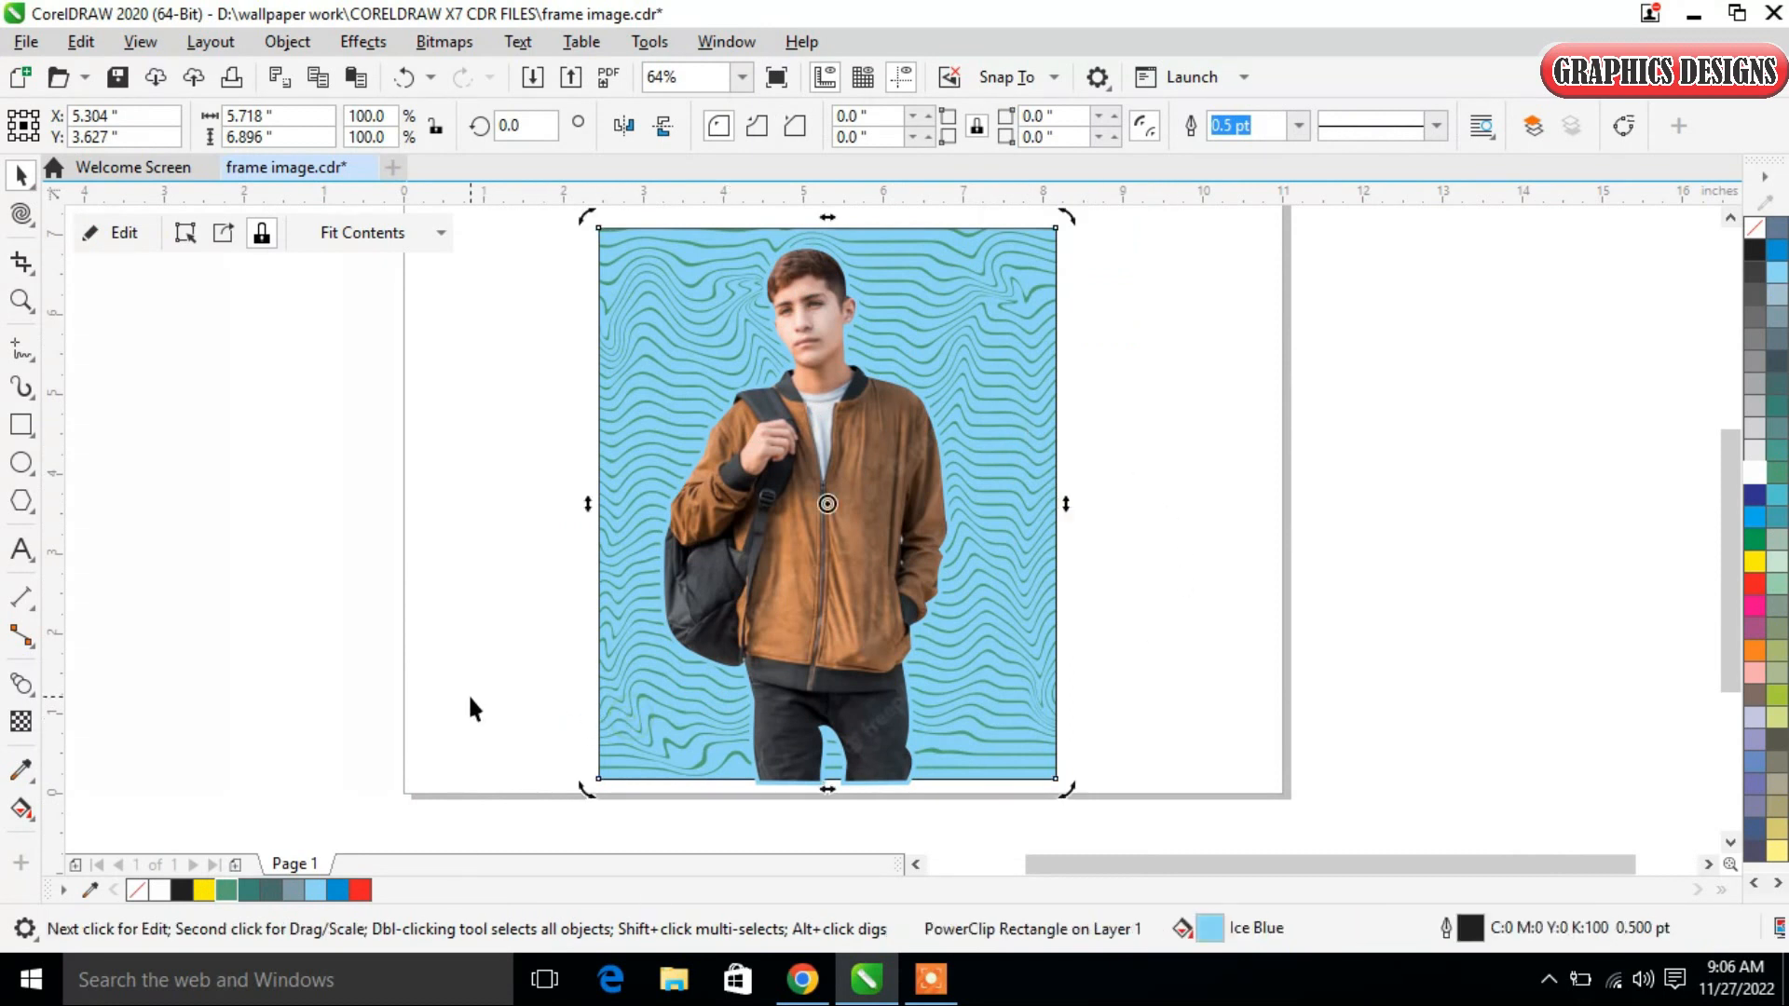
{"action": "left_click", "coordinate": [1775, 564]}
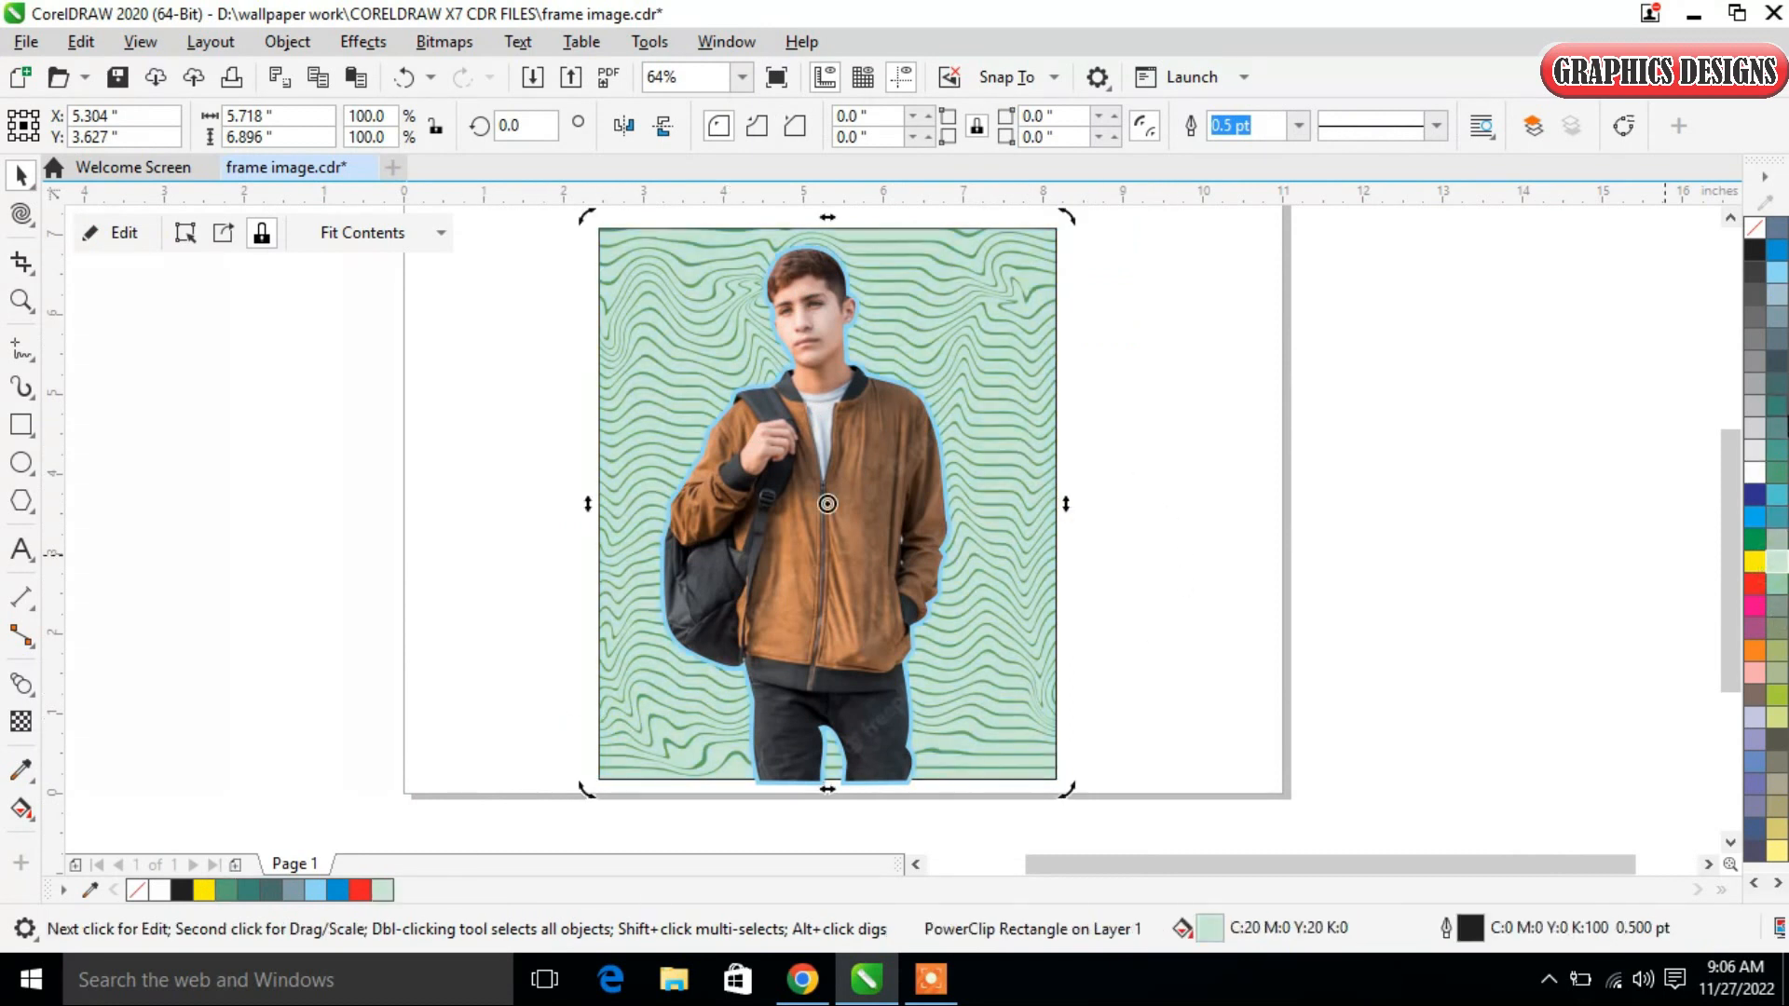
{"action": "left_click", "coordinate": [1778, 361]}
{"action": "left_click", "coordinate": [1777, 318]}
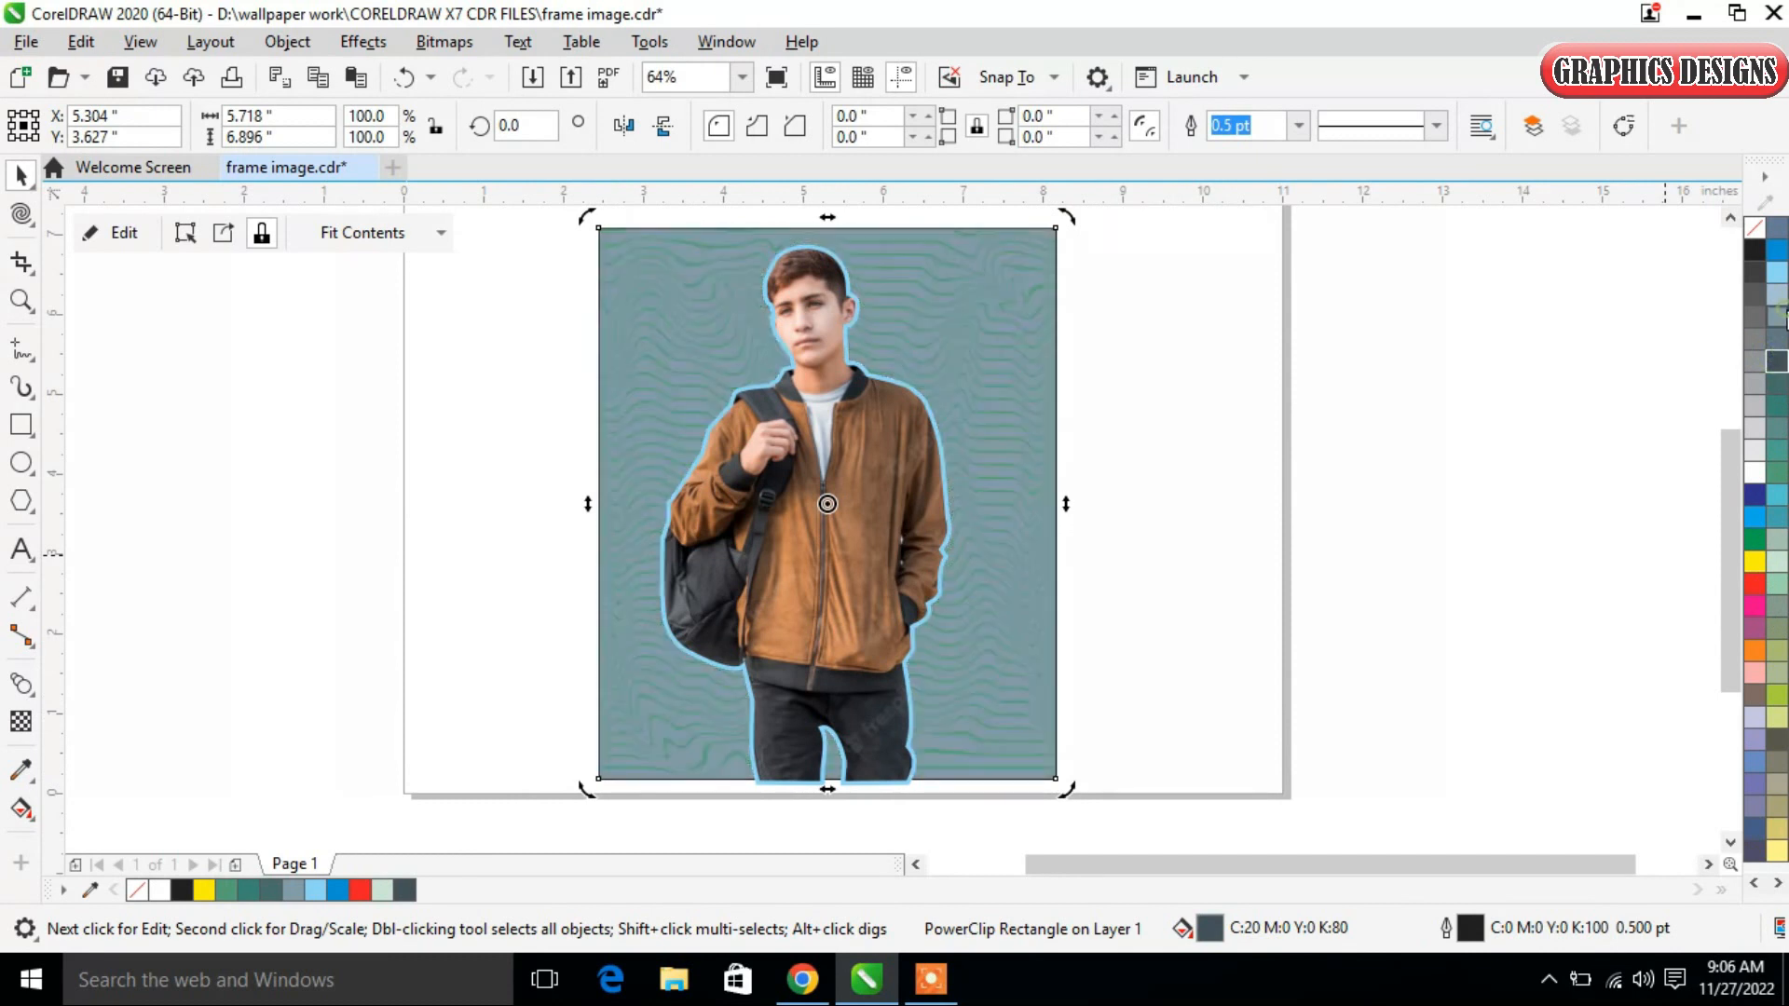
{"action": "left_click", "coordinate": [1777, 405]}
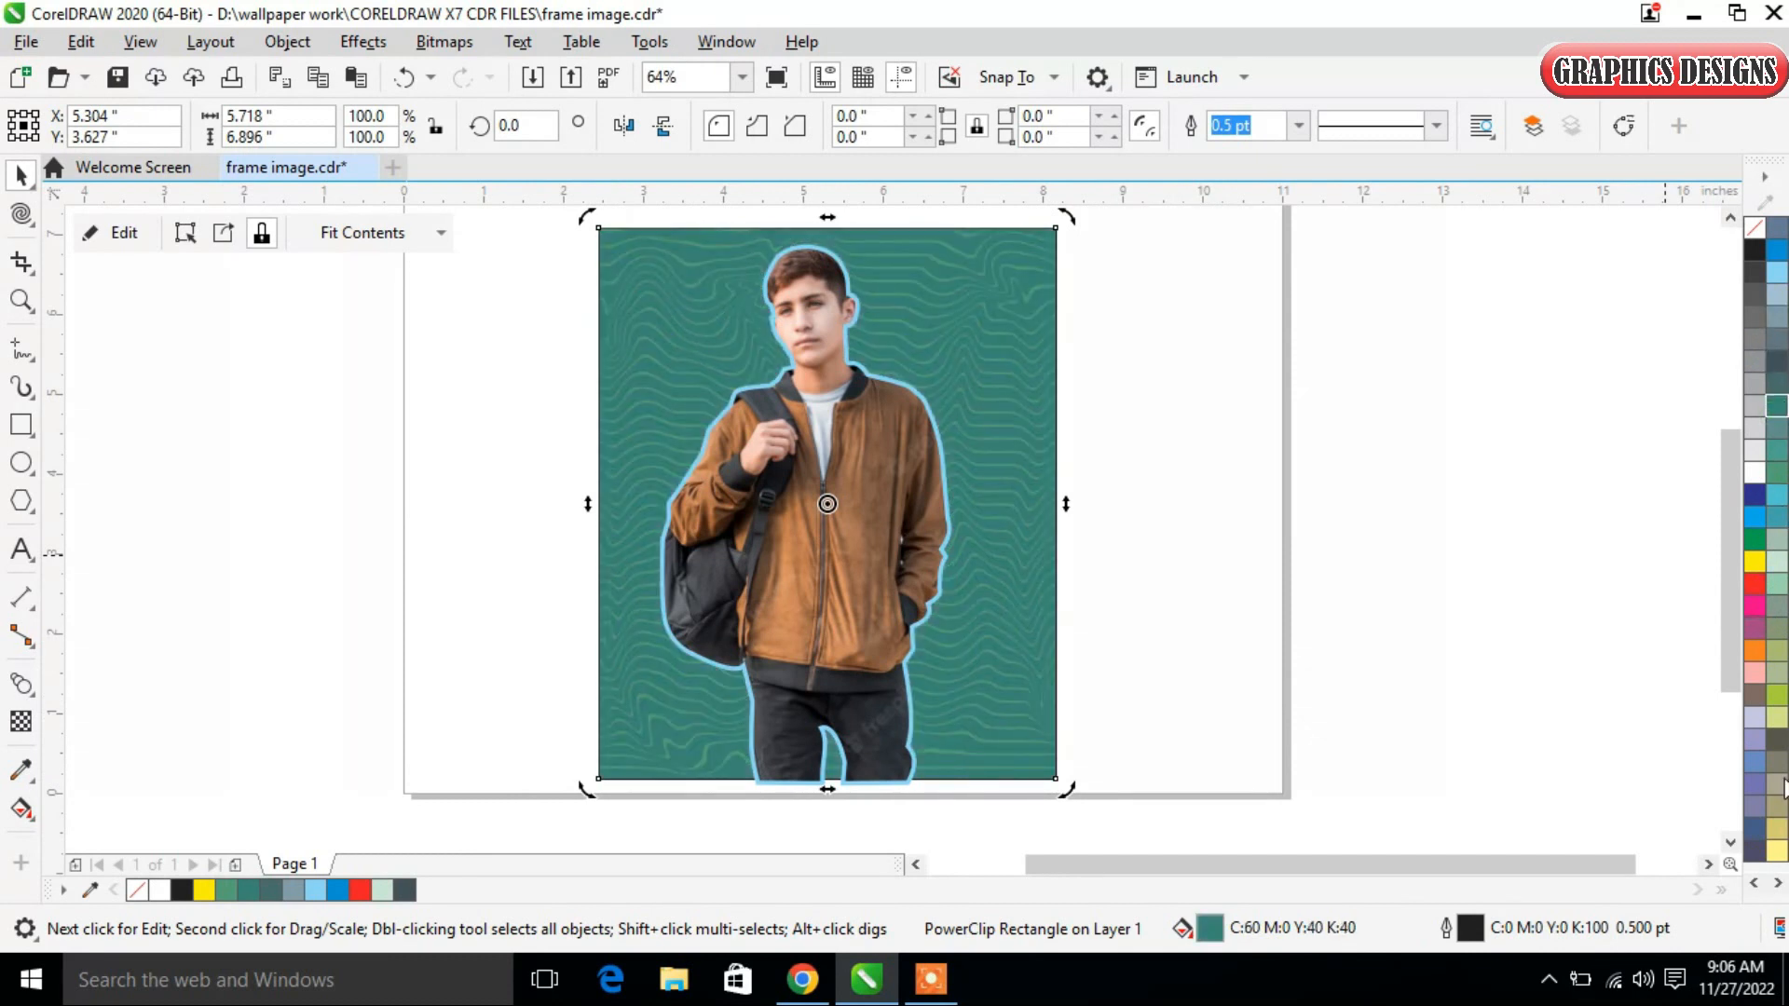
{"action": "left_click", "coordinate": [1757, 755]}
{"action": "left_click", "coordinate": [1755, 739]}
{"action": "left_click", "coordinate": [1755, 650]}
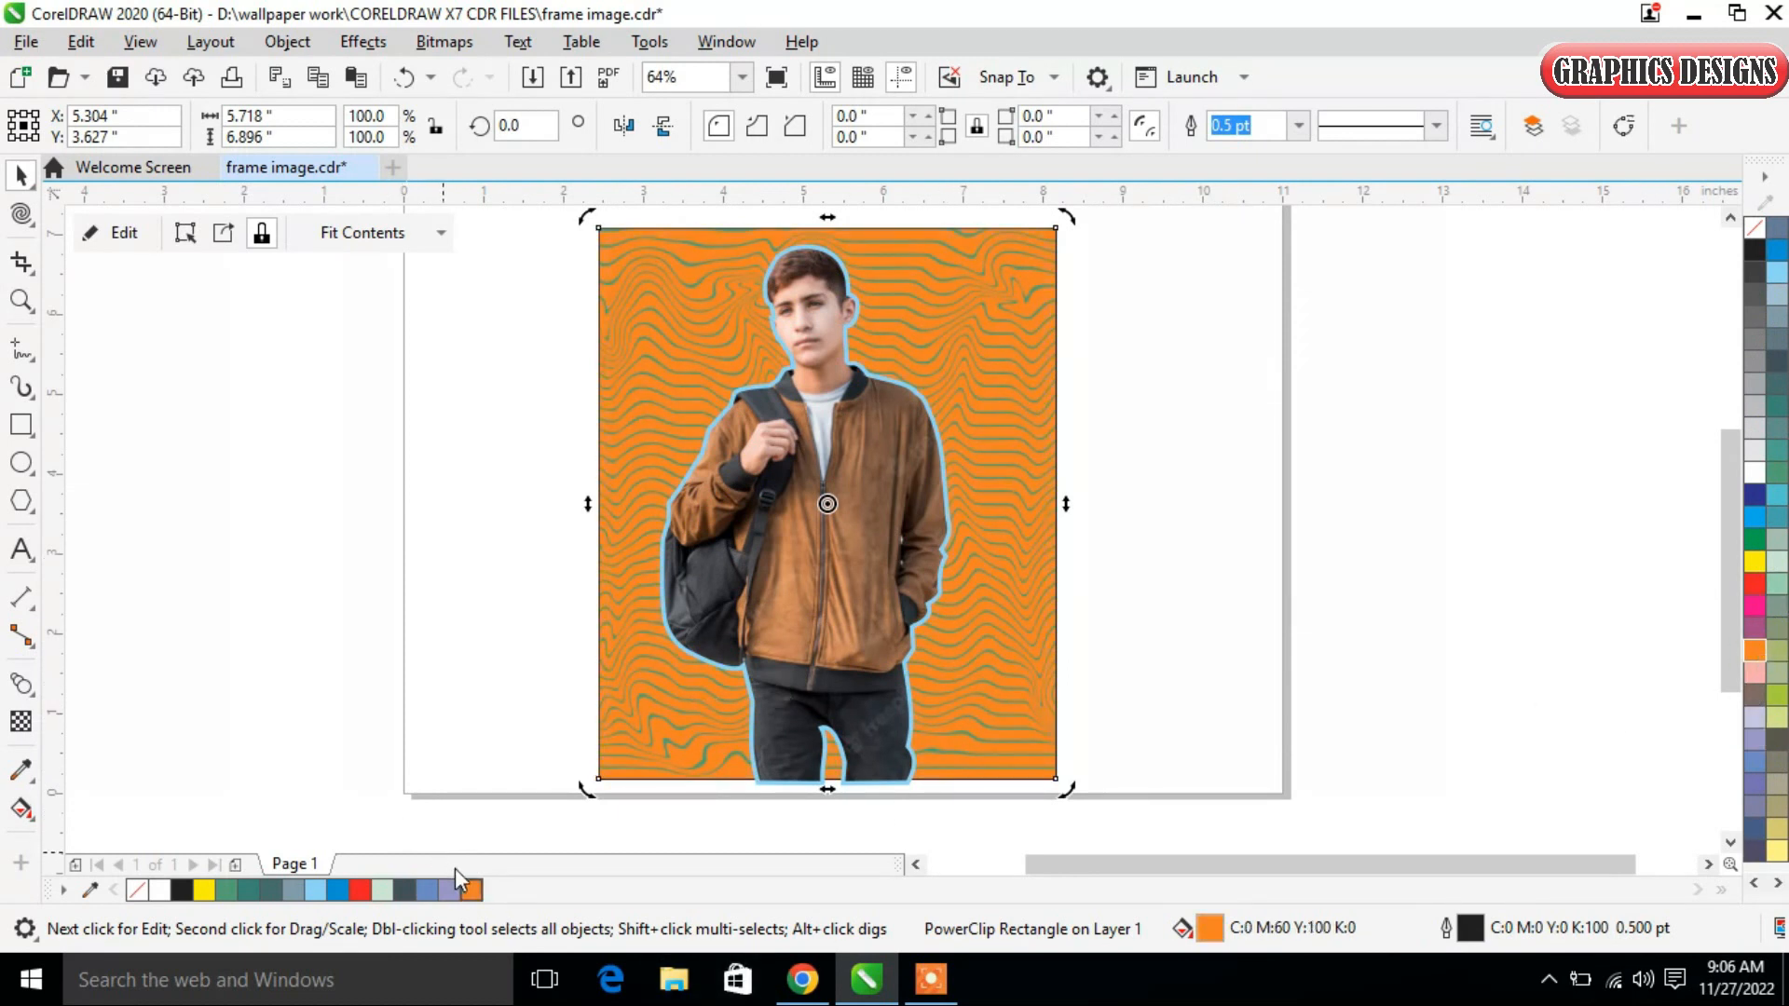
Set both the fill and the outline of the cut-out photo to Orange.
{"action": "left_click", "coordinate": [924, 624]}
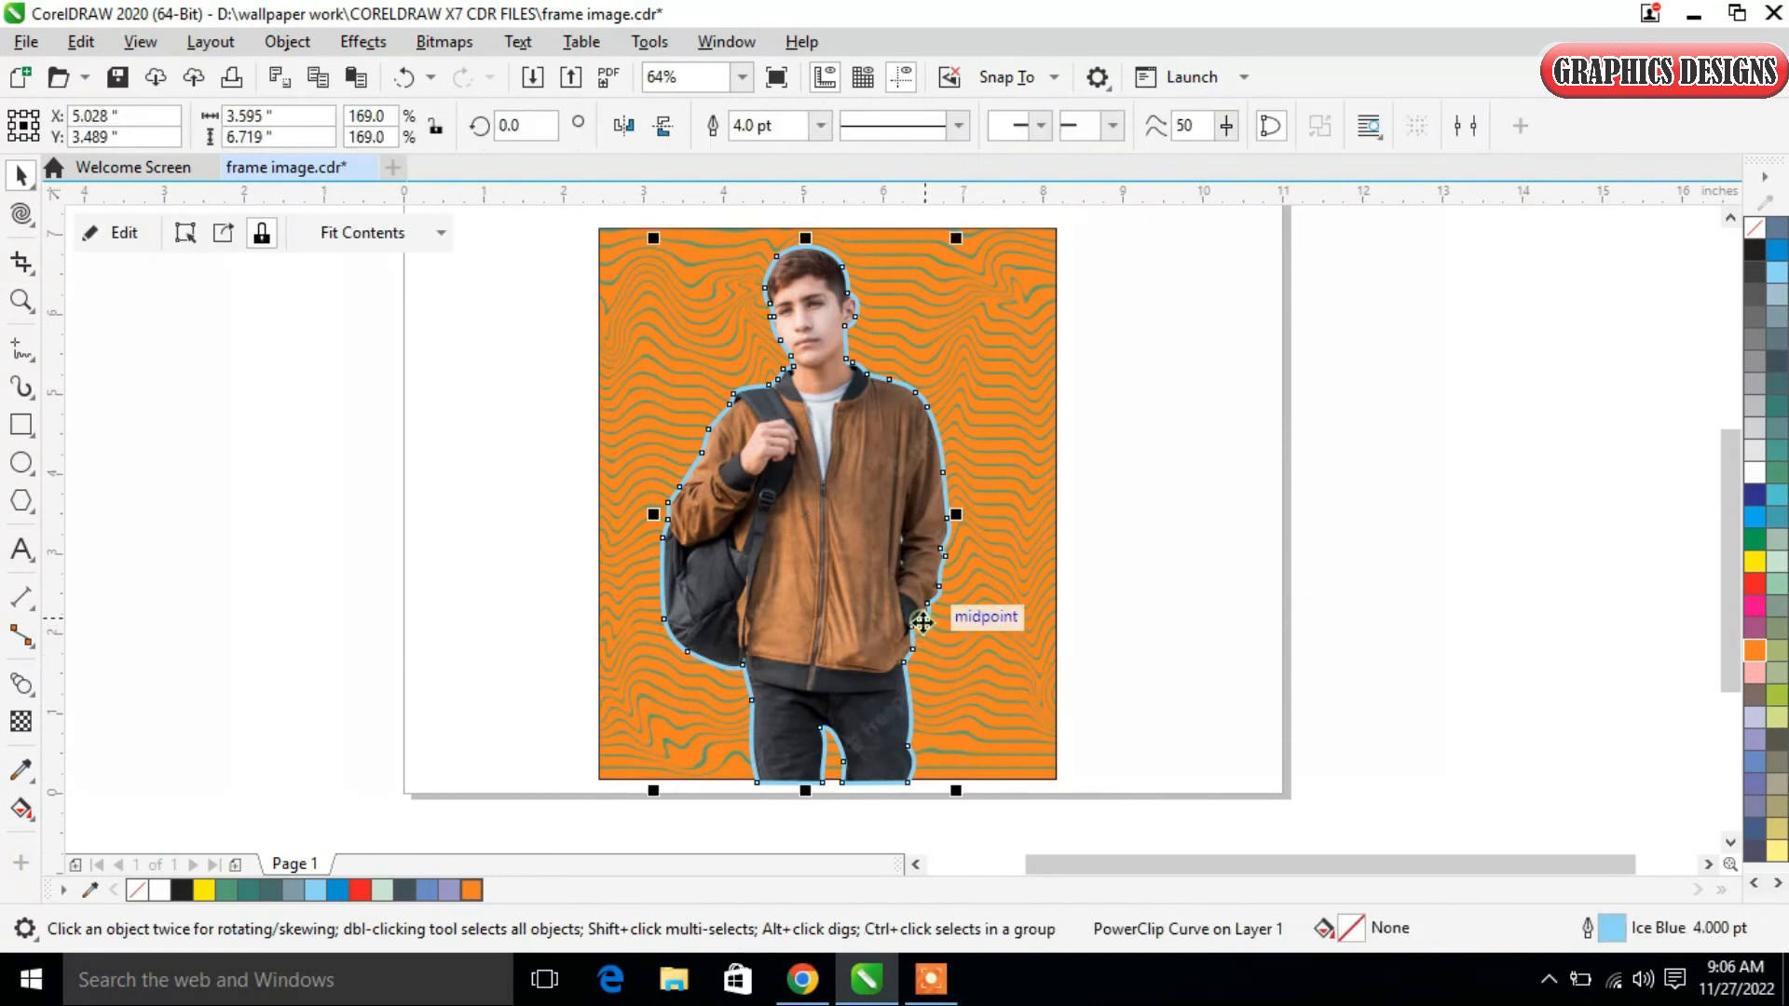
{"action": "left_click", "coordinate": [473, 895]}
{"action": "right_click", "coordinate": [473, 894]}
{"action": "left_click", "coordinate": [383, 718]}
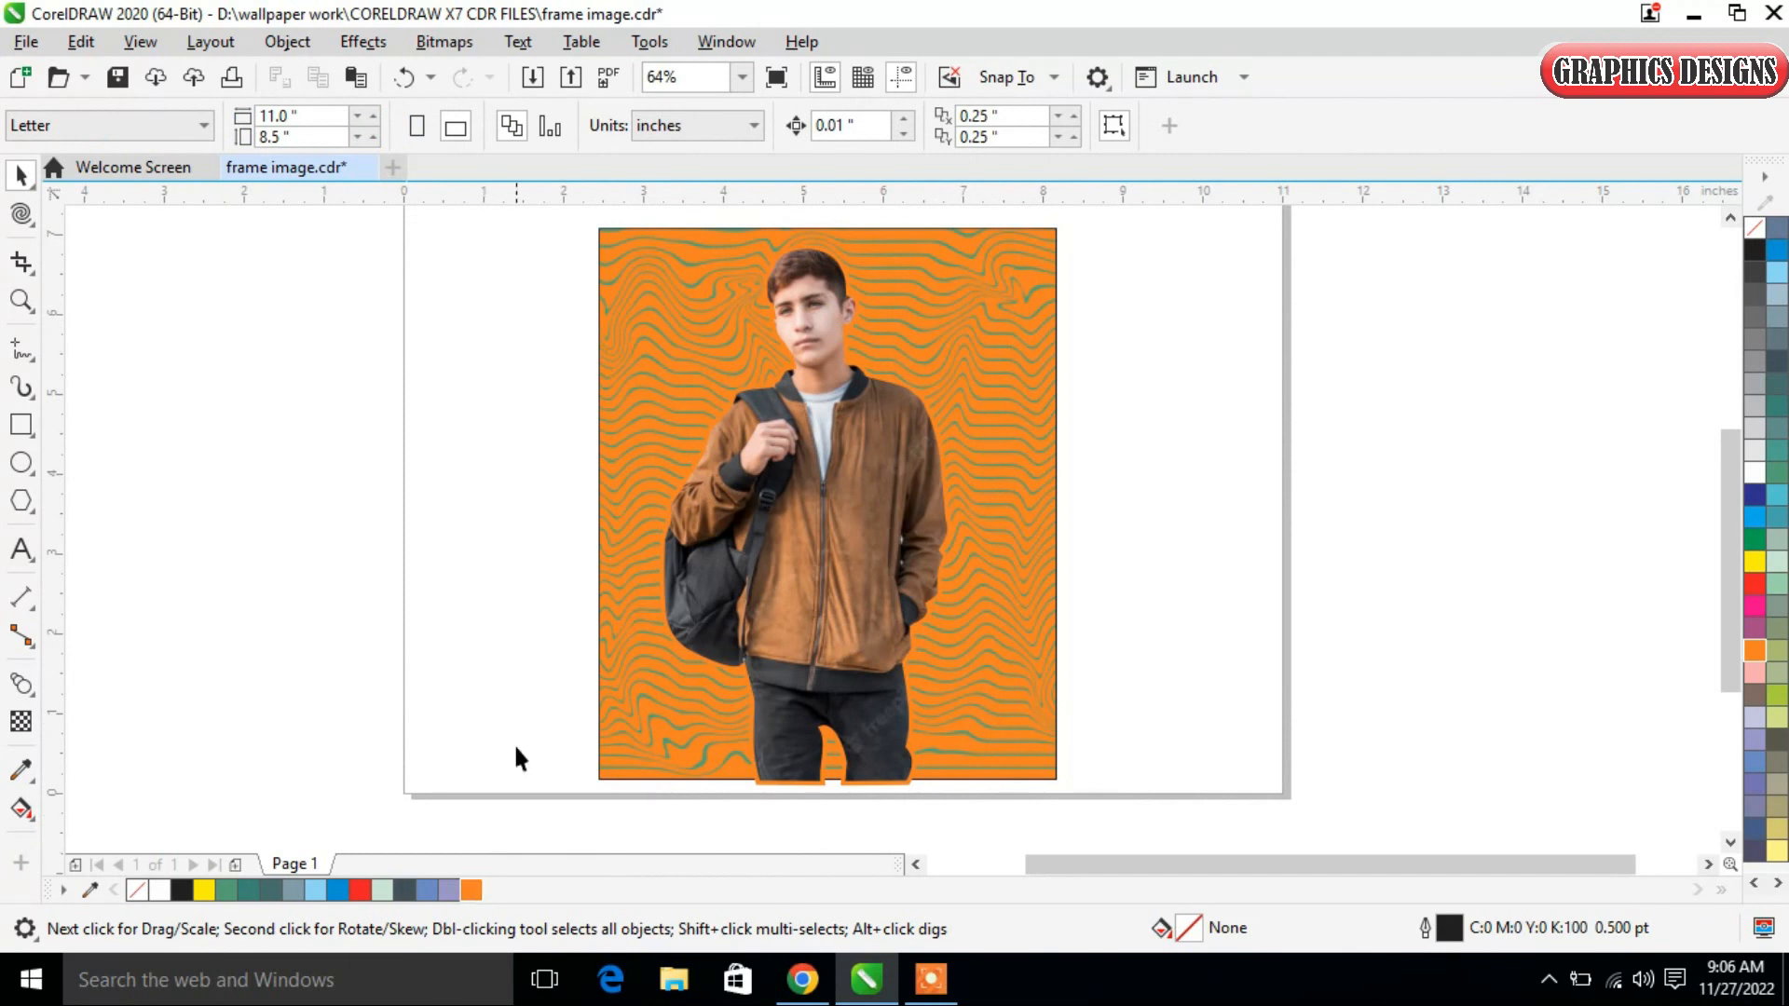
Fill the patterned rectangle behind the young man with Black.
{"action": "left_click", "coordinate": [652, 508]}
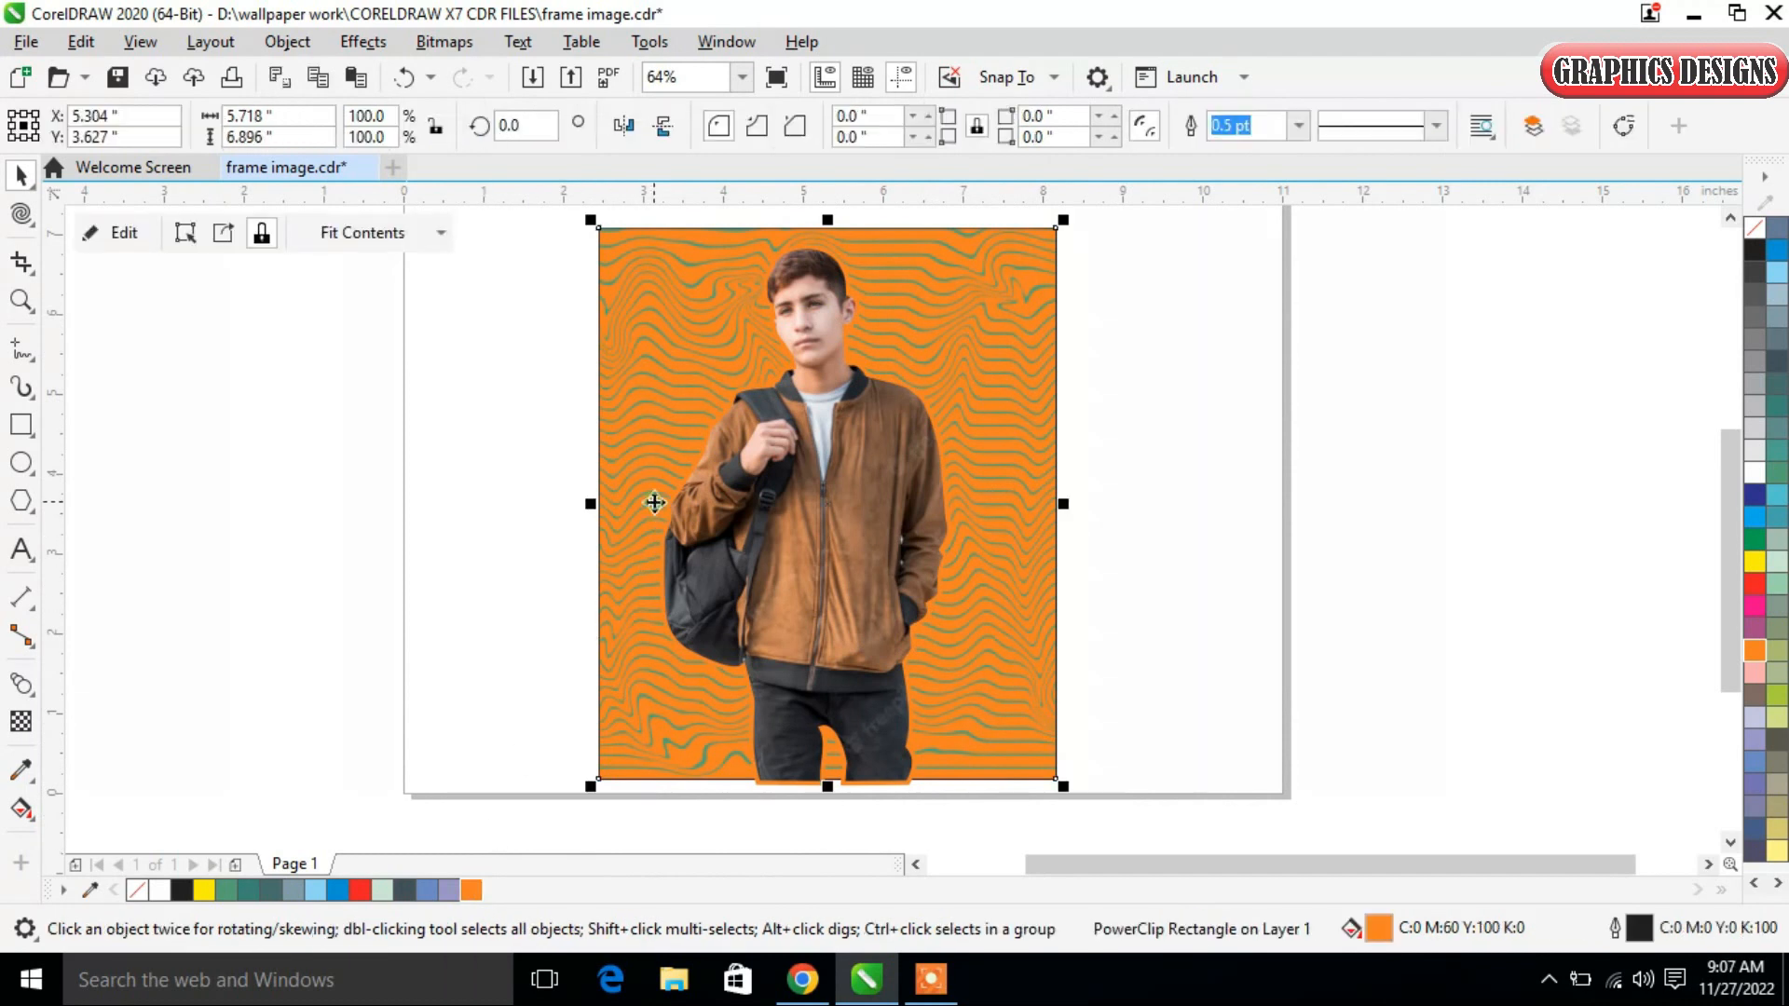
{"action": "left_click", "coordinate": [182, 890]}
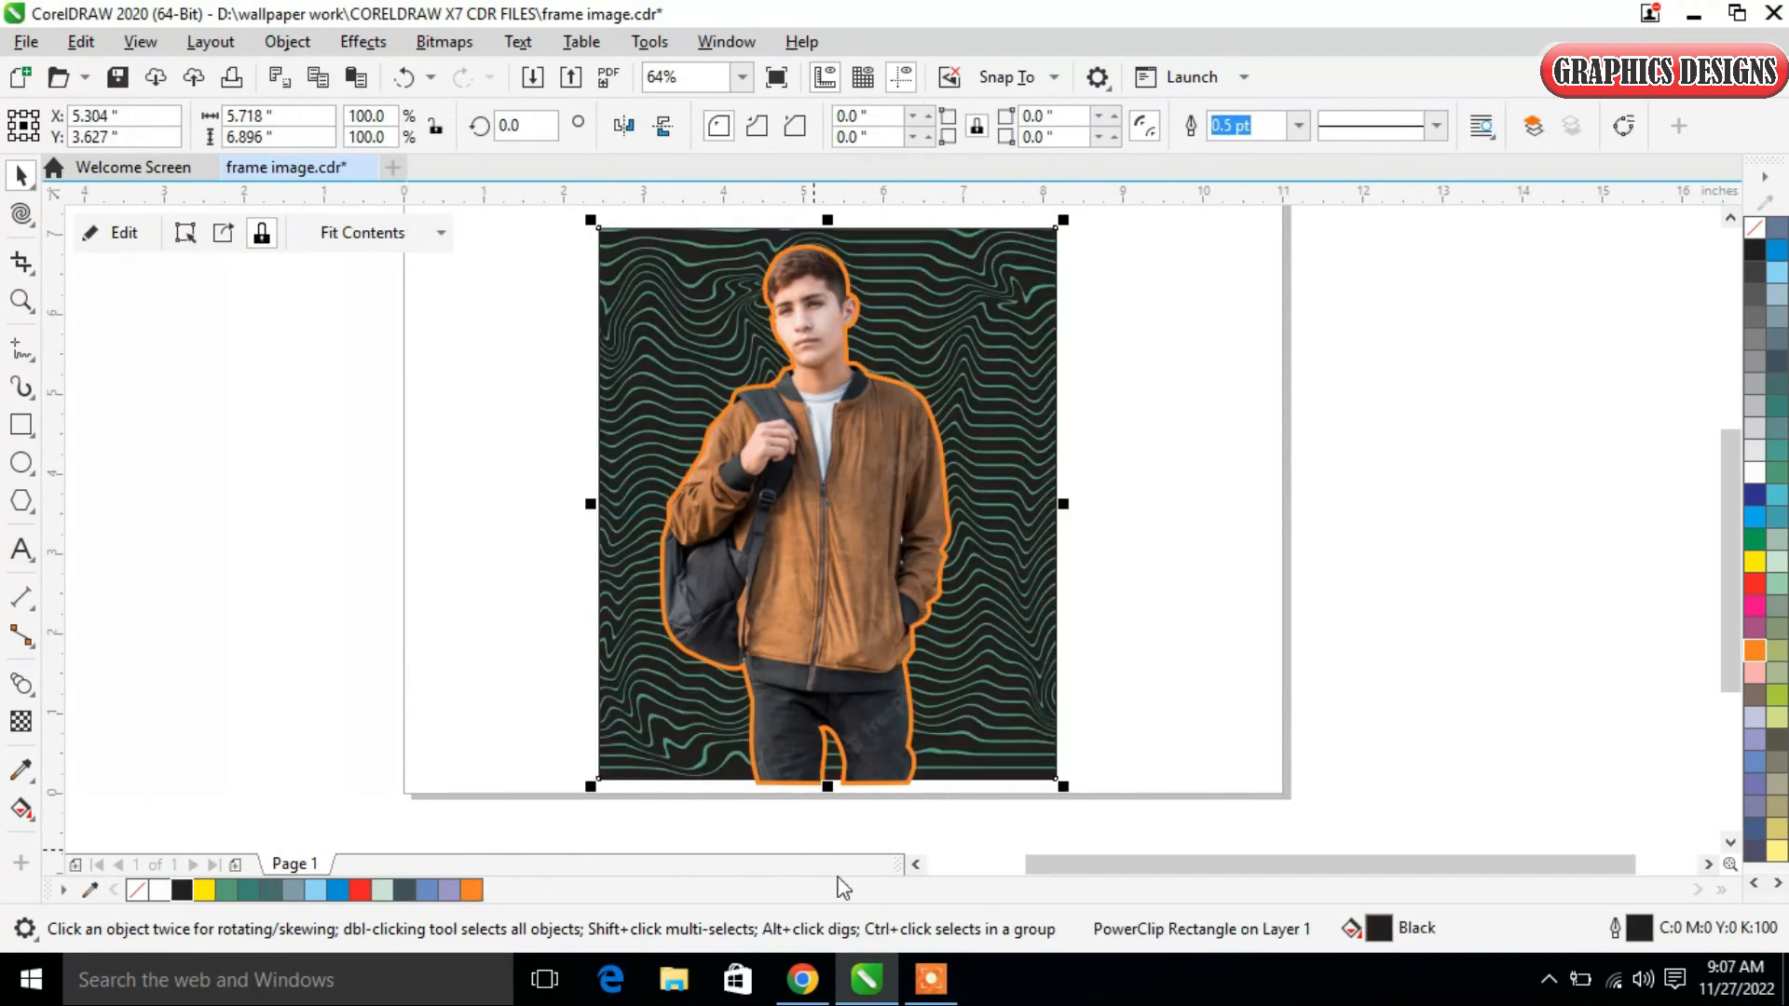
{"action": "left_click", "coordinate": [1269, 673]}
Color the cut-out photo's outline Black so it blends with the rectangle, leaving the photo deselected.
{"action": "left_click", "coordinate": [922, 580]}
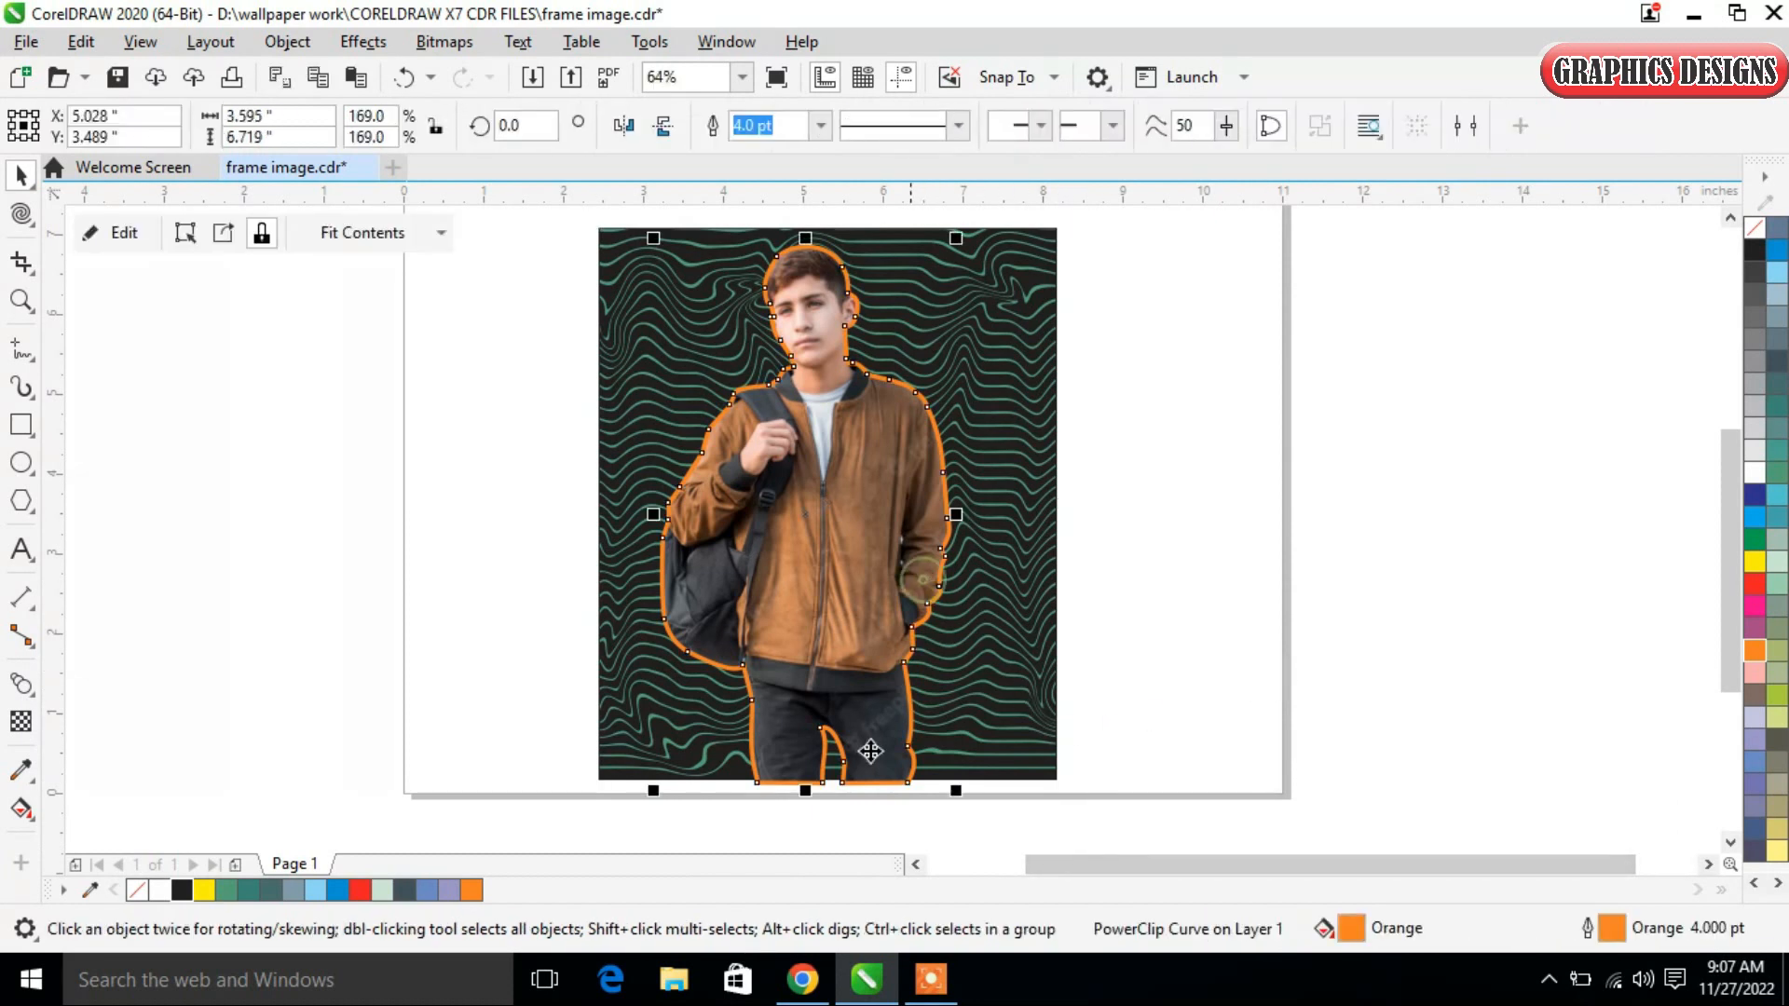
{"action": "right_click", "coordinate": [182, 890]}
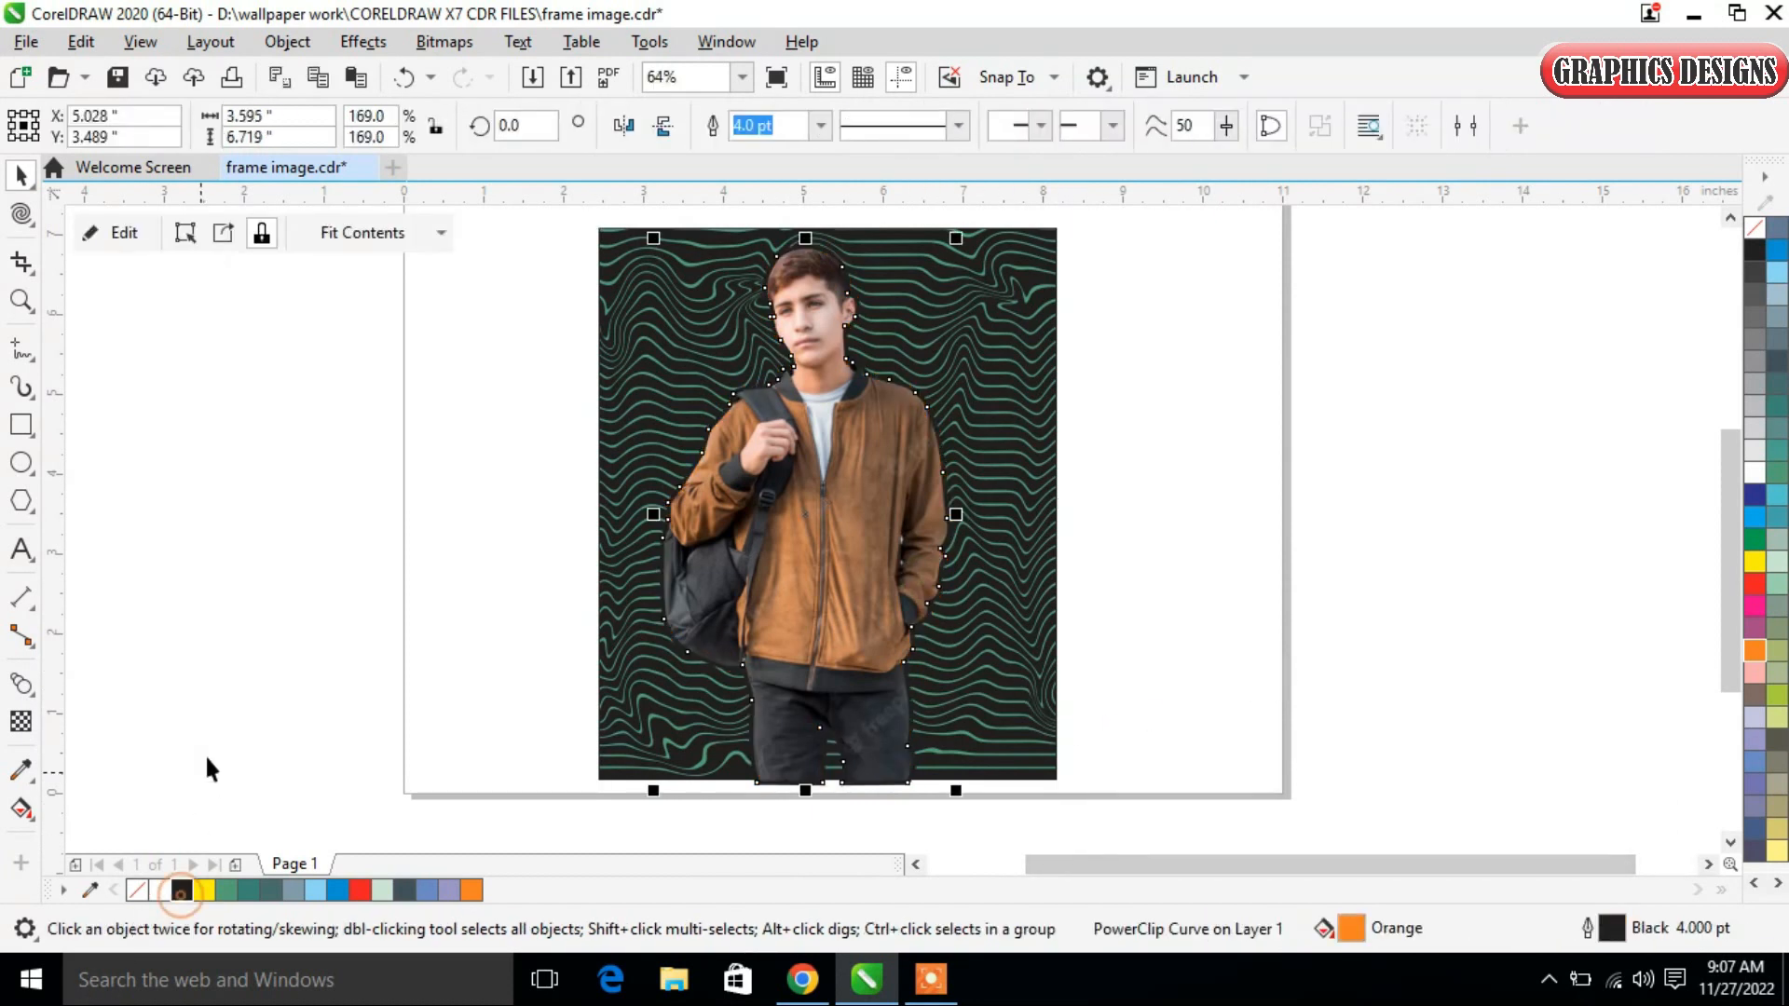
{"action": "left_click", "coordinate": [259, 630]}
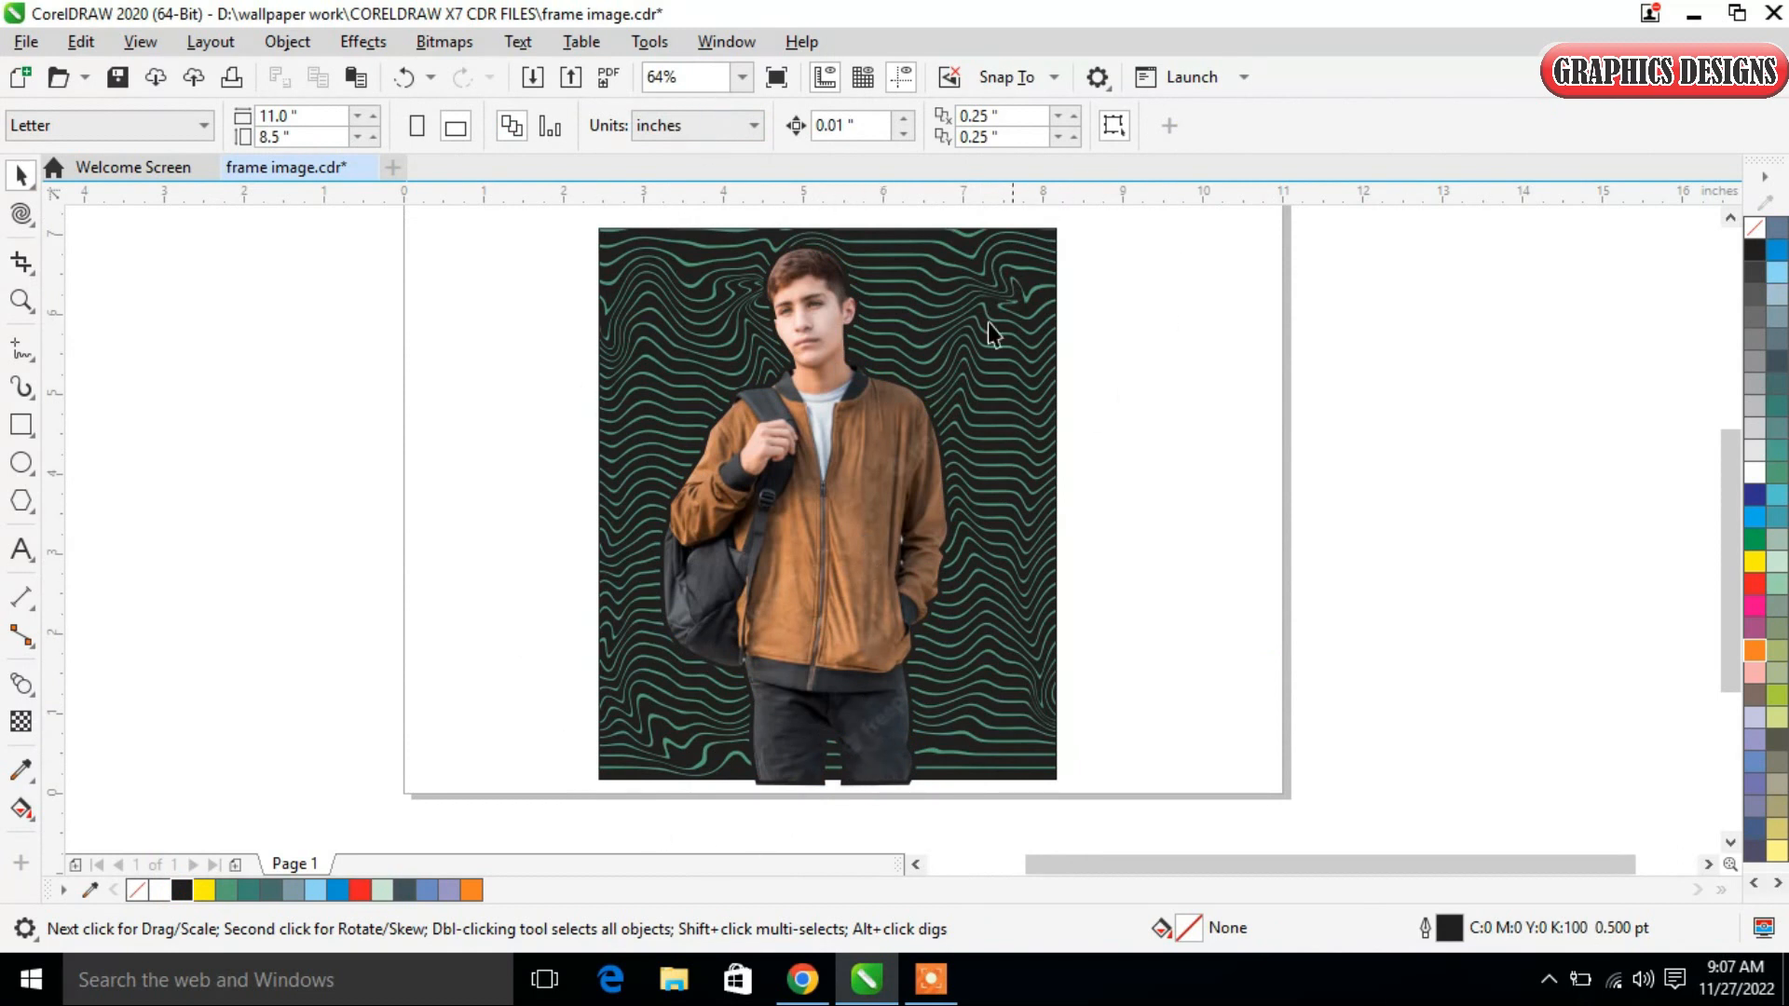
{"action": "left_click", "coordinate": [931, 980]}
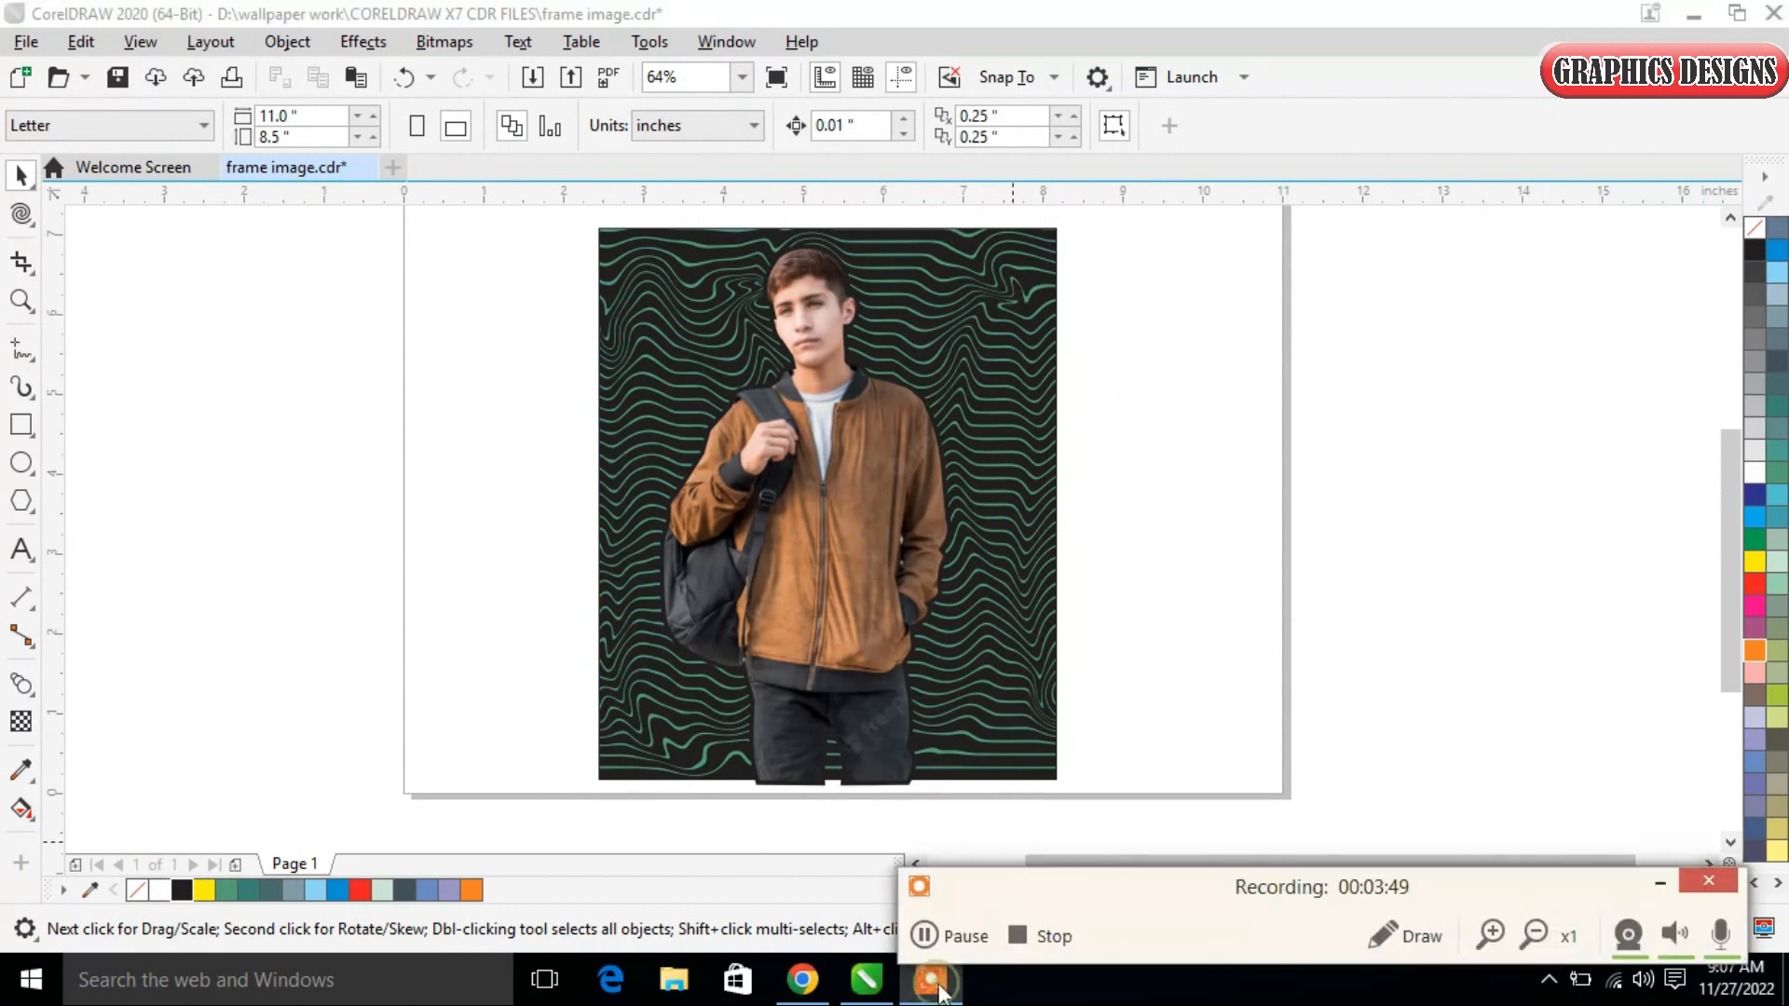